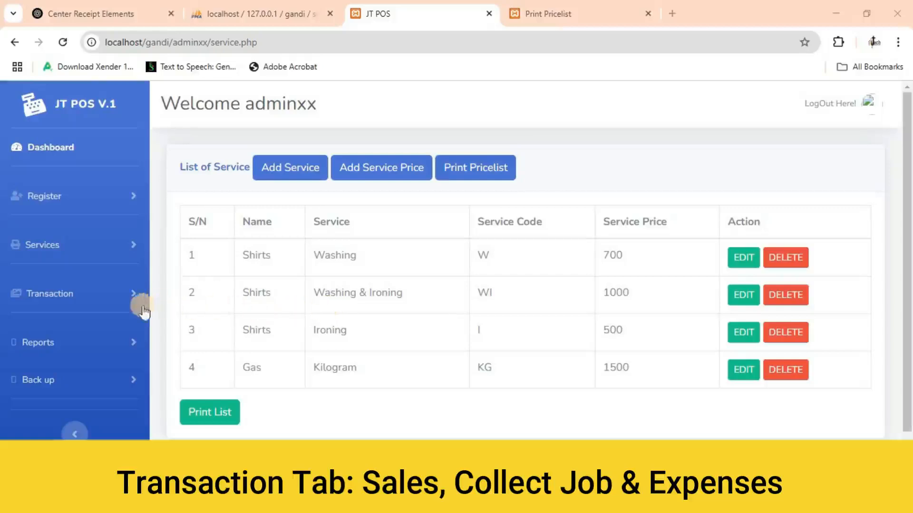
Open the Sales page of the Transaction section to reach the sales form.
{"action": "left_click", "coordinate": [46, 299]}
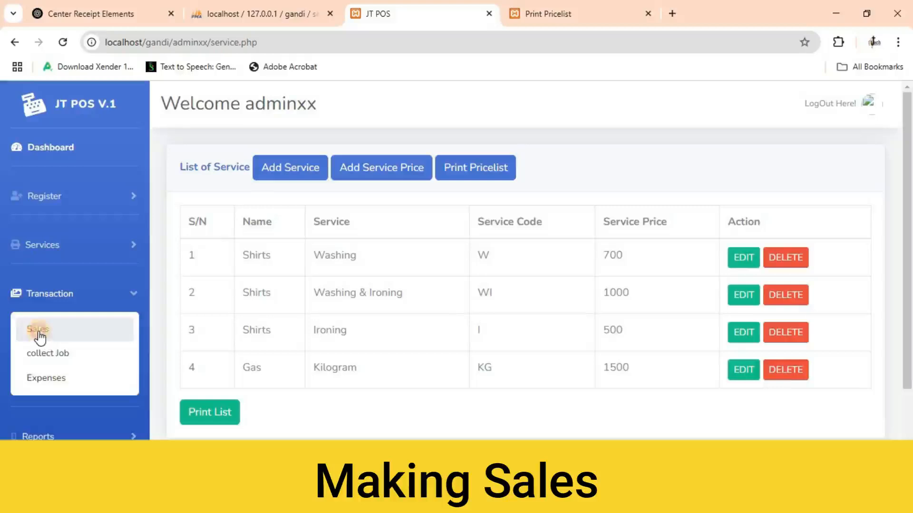
{"action": "left_click", "coordinate": [39, 332]}
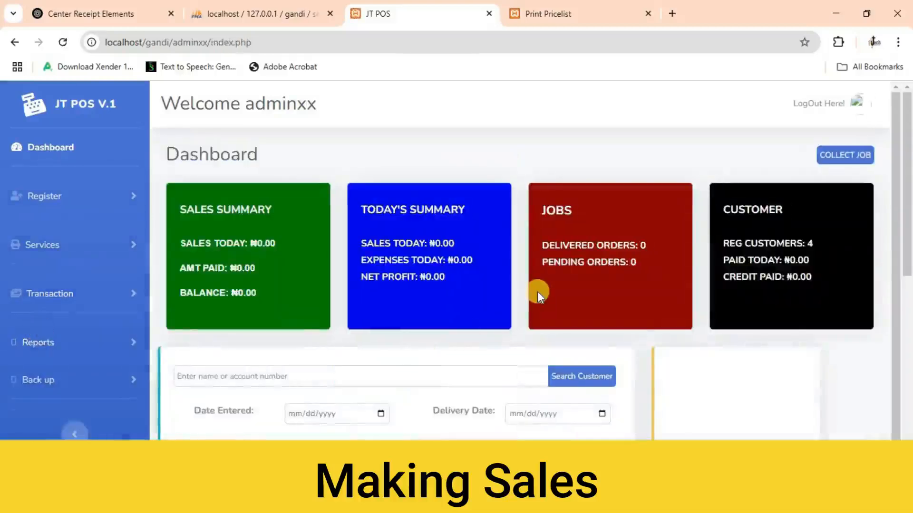
{"action": "scroll", "coordinate": [537, 288], "scroll_direction": "down", "scroll_amount": 1}
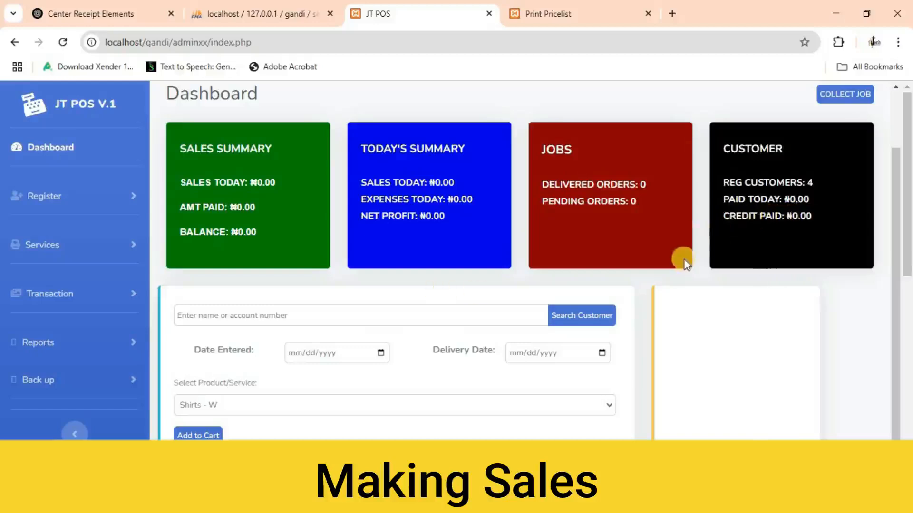
List the registered customers by running the customer search with a blank name or account number.
{"action": "scroll", "coordinate": [686, 263], "scroll_direction": "down", "scroll_amount": 1}
{"action": "left_click", "coordinate": [454, 247]}
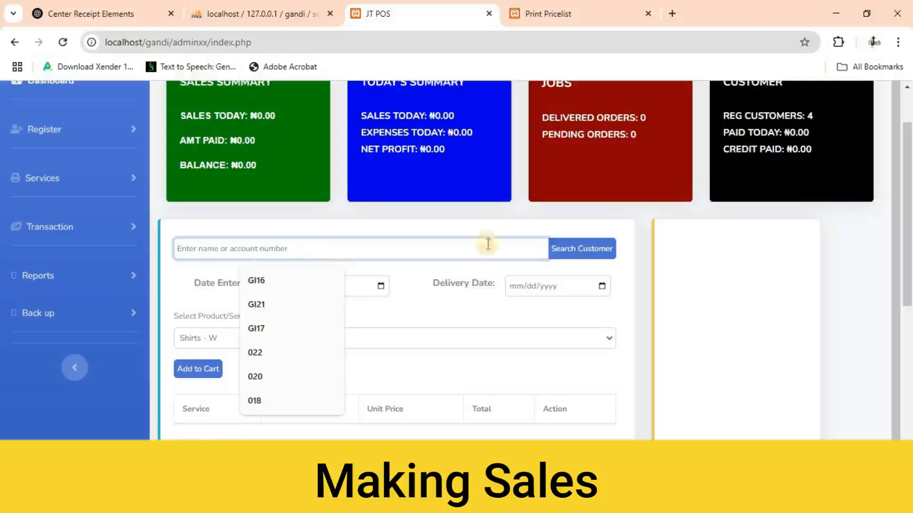
{"action": "left_click", "coordinate": [579, 251]}
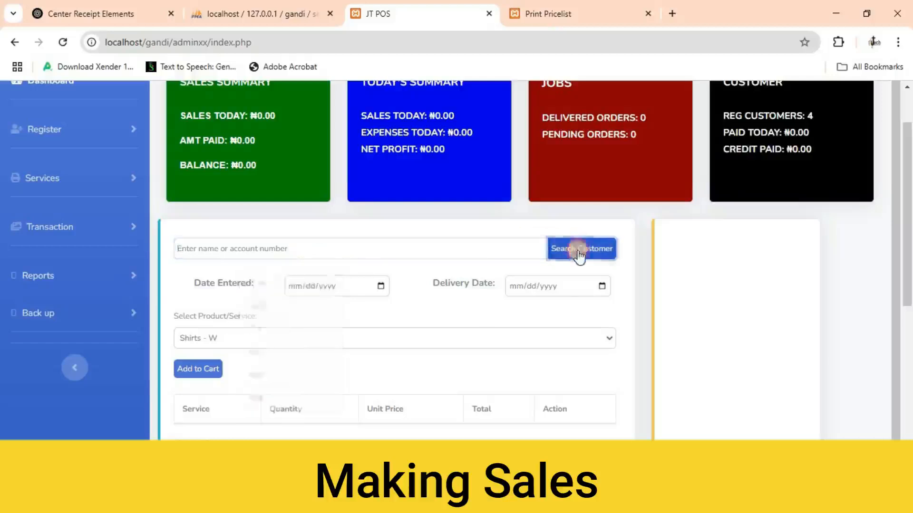
{"action": "scroll", "coordinate": [576, 270], "scroll_direction": "down", "scroll_amount": 5}
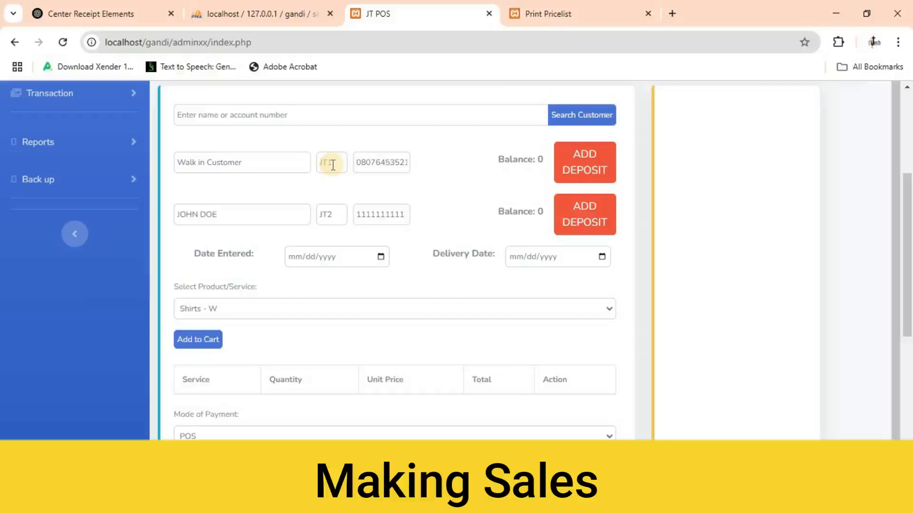
{"action": "left_click_drag", "start_coordinate": [333, 165], "coordinate": [315, 169]}
{"action": "key", "text": "ctrl+c"}
{"action": "left_click", "coordinate": [282, 114]}
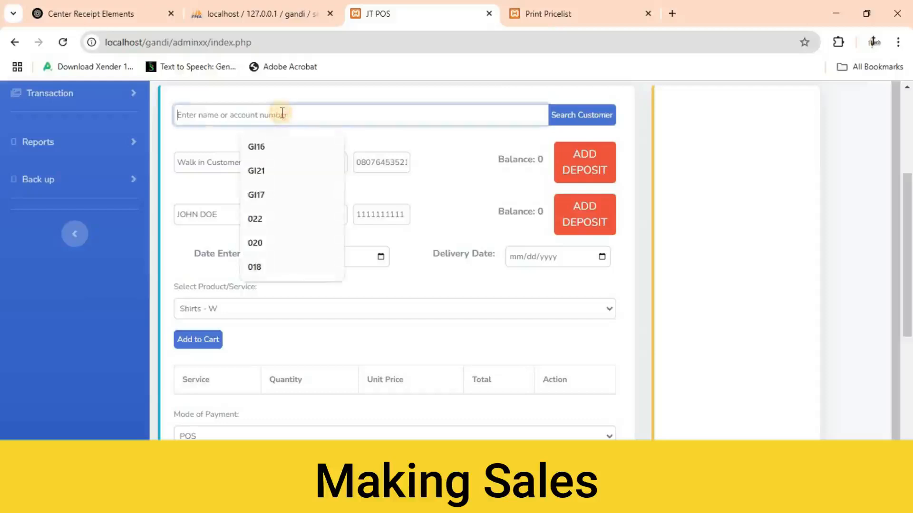
{"action": "key", "text": "ctrl+v"}
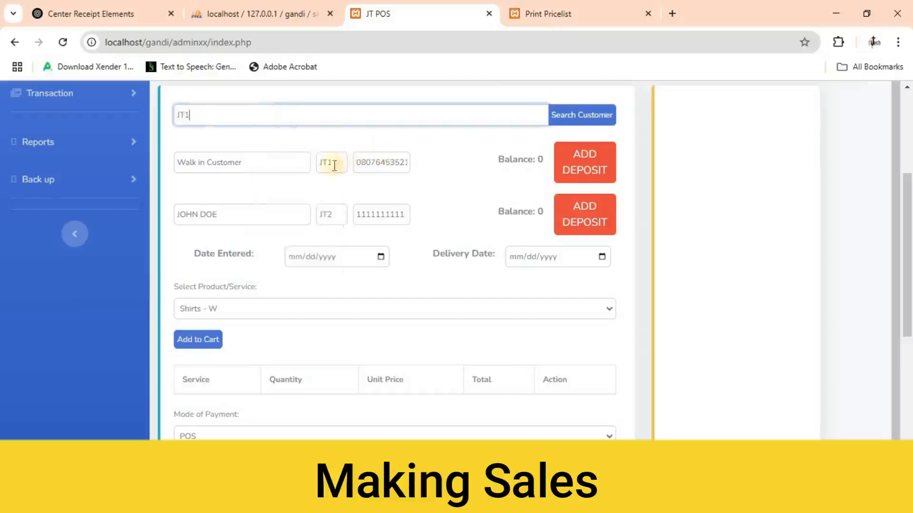
{"action": "left_click", "coordinate": [573, 122]}
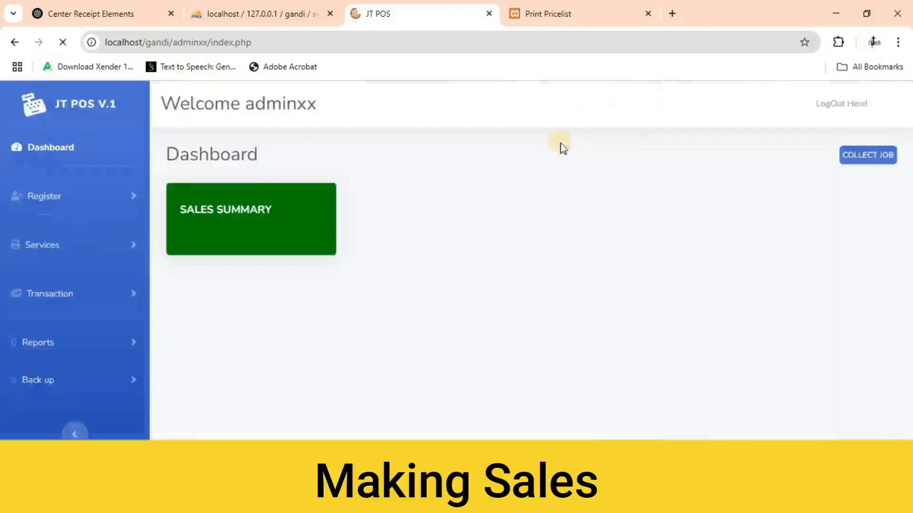
Set both the date entered and the delivery date of the sale to 02/17/2025.
{"action": "scroll", "coordinate": [491, 193], "scroll_direction": "down", "scroll_amount": 7}
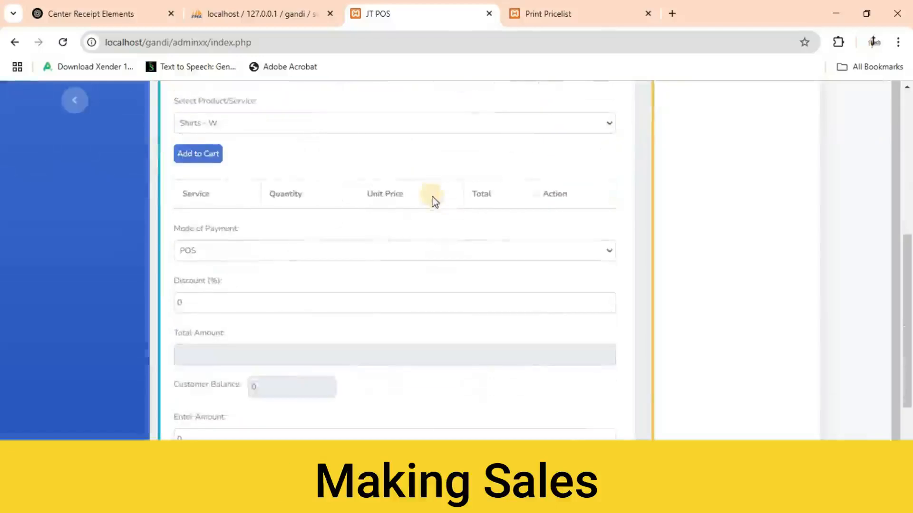
{"action": "scroll", "coordinate": [442, 177], "scroll_direction": "up", "scroll_amount": 3}
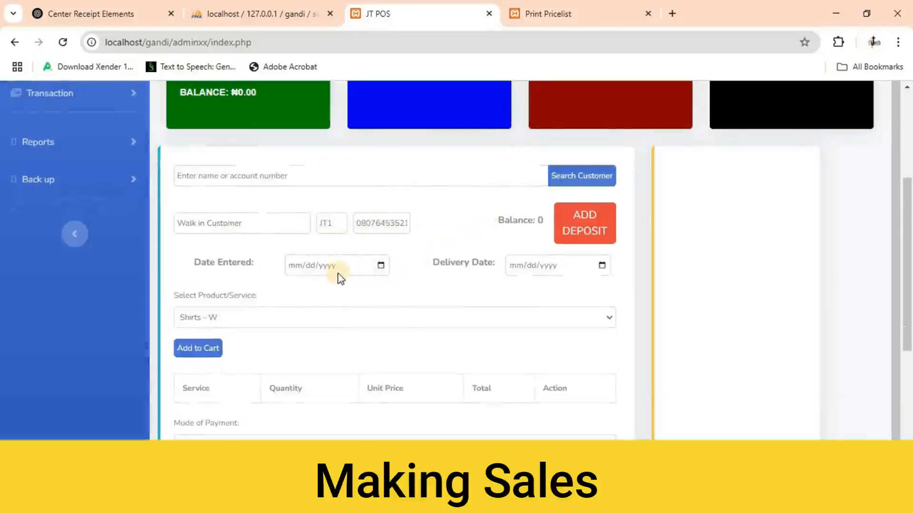
{"action": "scroll", "coordinate": [338, 276], "scroll_direction": "up", "scroll_amount": 2}
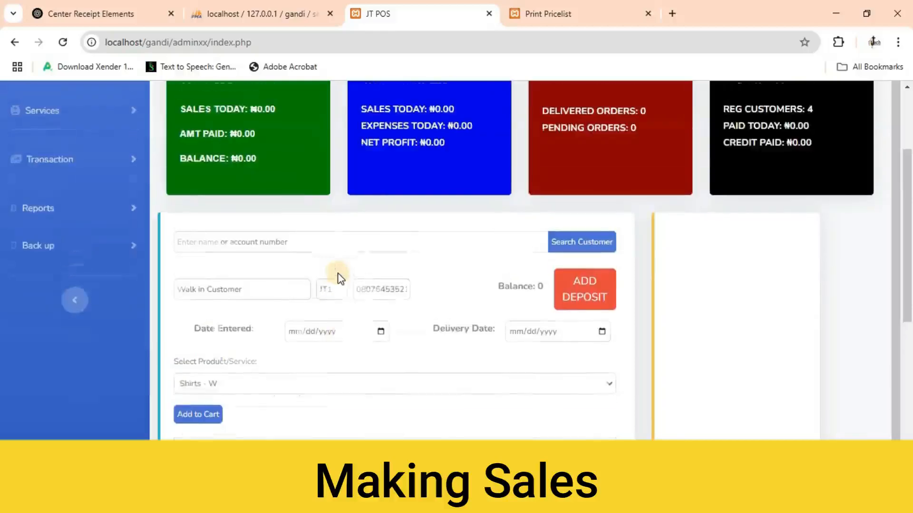
{"action": "scroll", "coordinate": [338, 292], "scroll_direction": "down", "scroll_amount": 2}
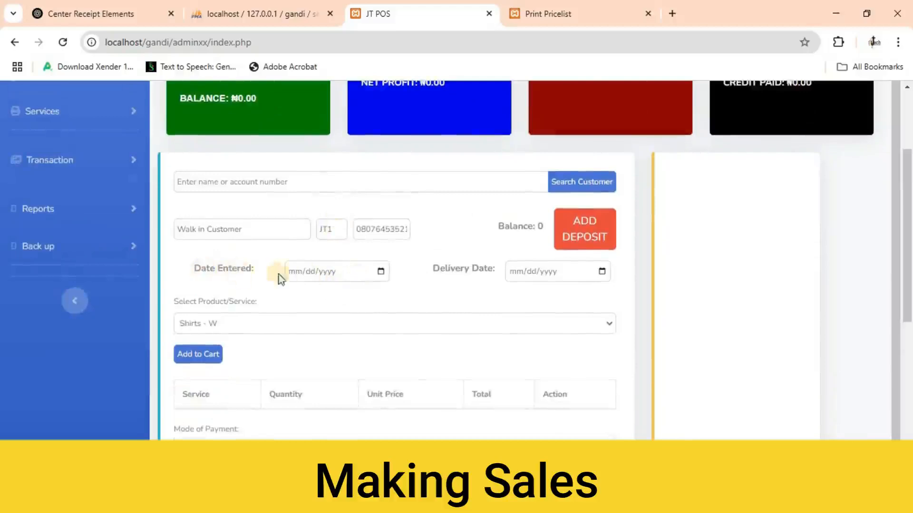
{"action": "left_click", "coordinate": [382, 272]}
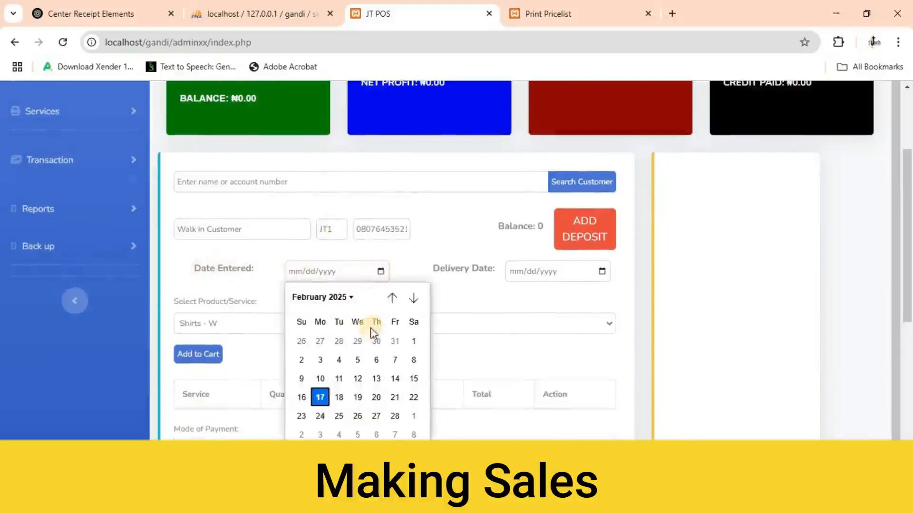
{"action": "left_click", "coordinate": [320, 397]}
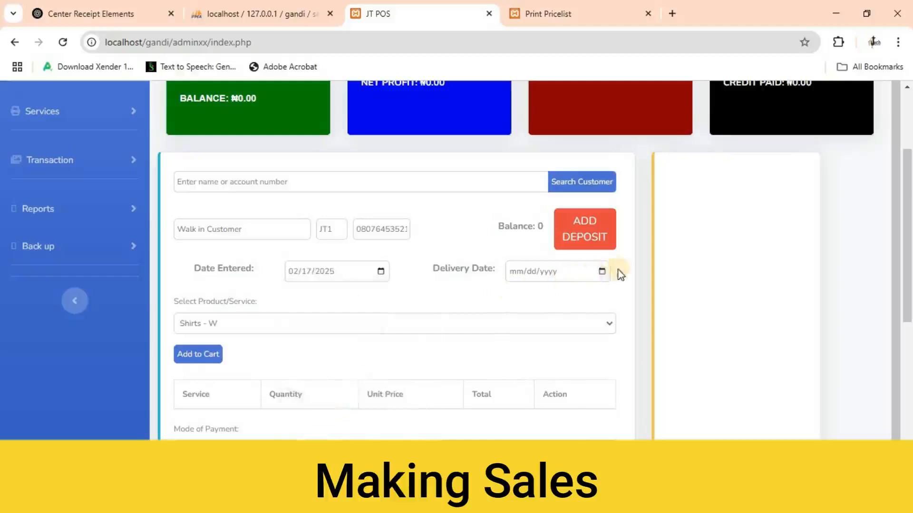
{"action": "left_click", "coordinate": [601, 272]}
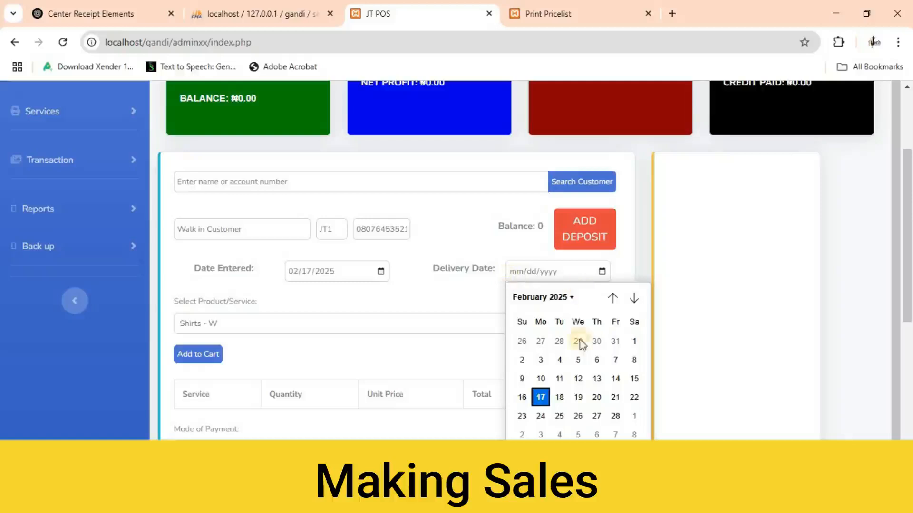
{"action": "left_click", "coordinate": [541, 398]}
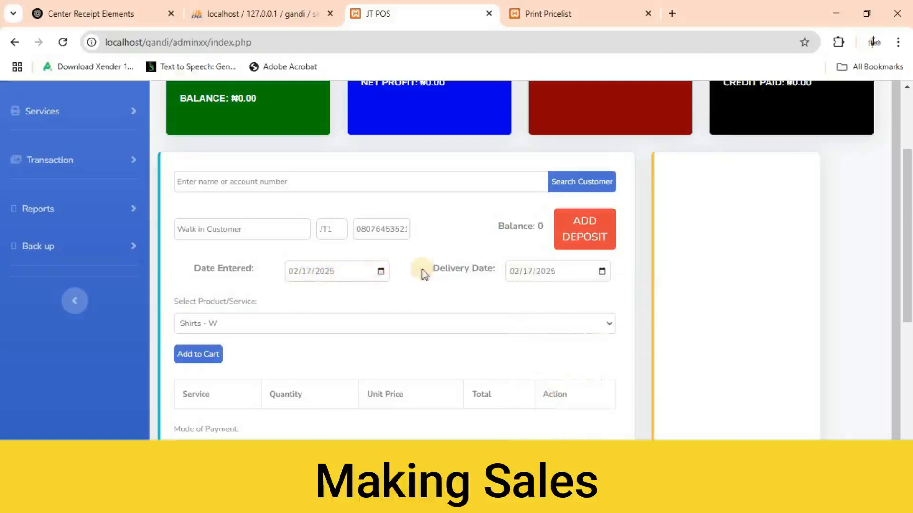
Add the service Shirts - W to the cart and set its quantity to 2.
{"action": "scroll", "coordinate": [330, 304], "scroll_direction": "down", "scroll_amount": 3}
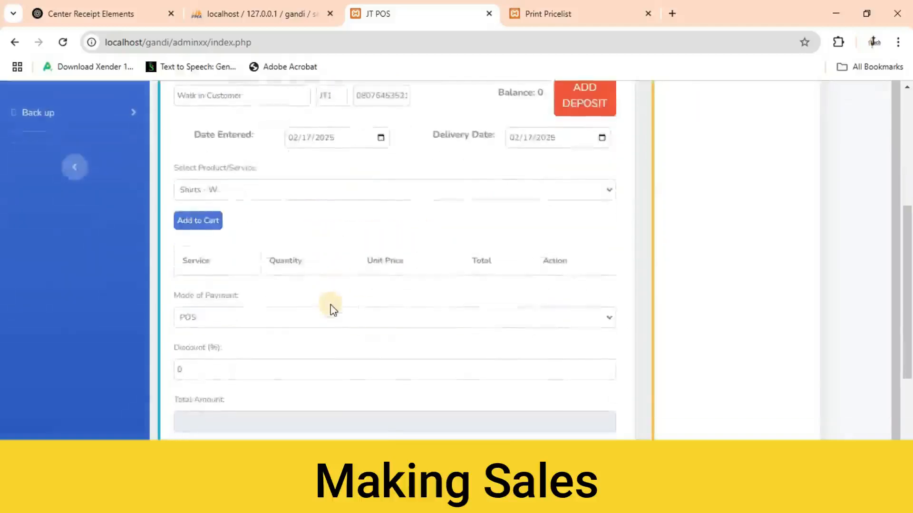
{"action": "scroll", "coordinate": [295, 303], "scroll_direction": "up", "scroll_amount": 1}
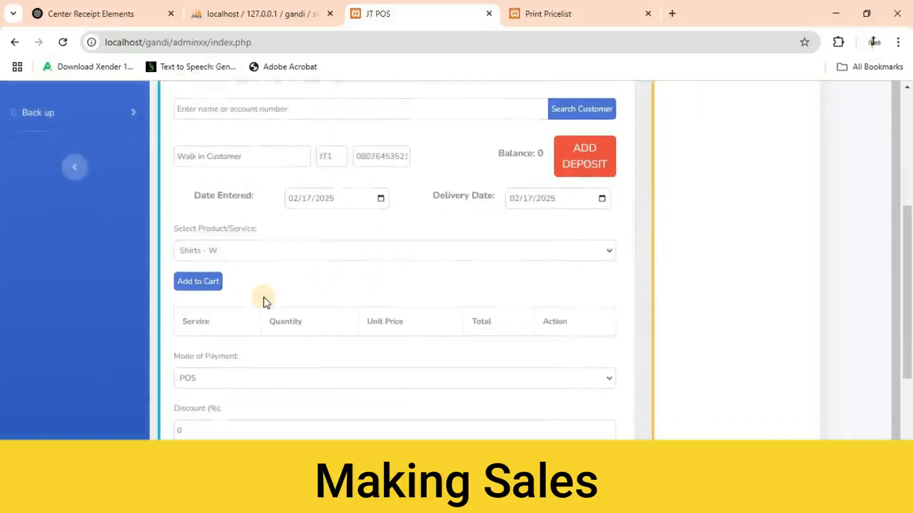
{"action": "left_click", "coordinate": [242, 257]}
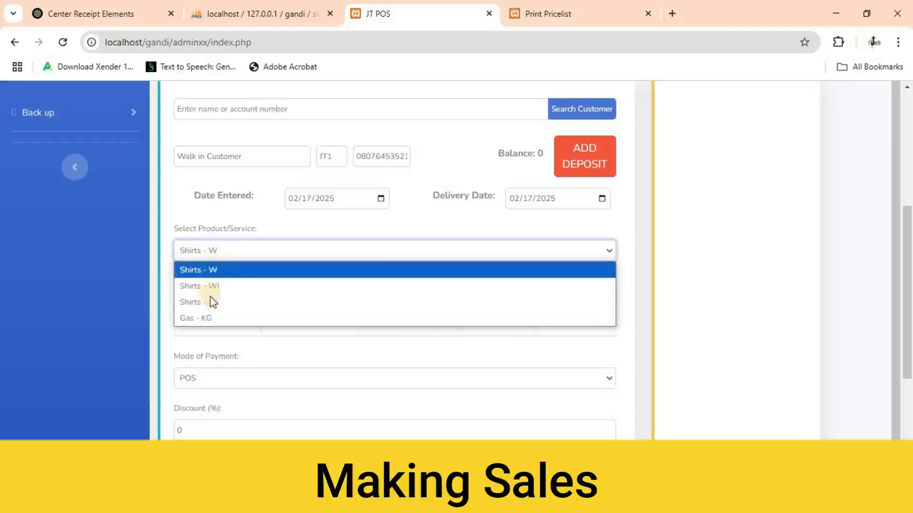
{"action": "left_click", "coordinate": [192, 272]}
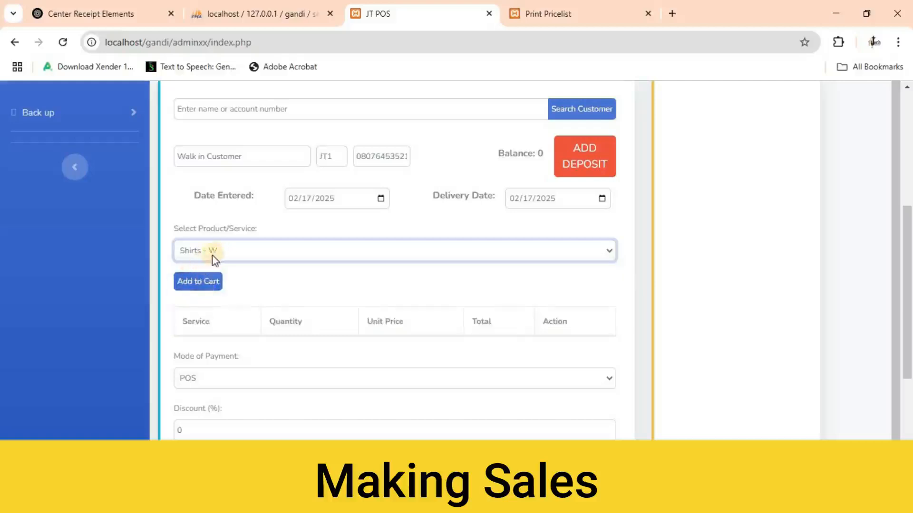
{"action": "left_click", "coordinate": [204, 284]}
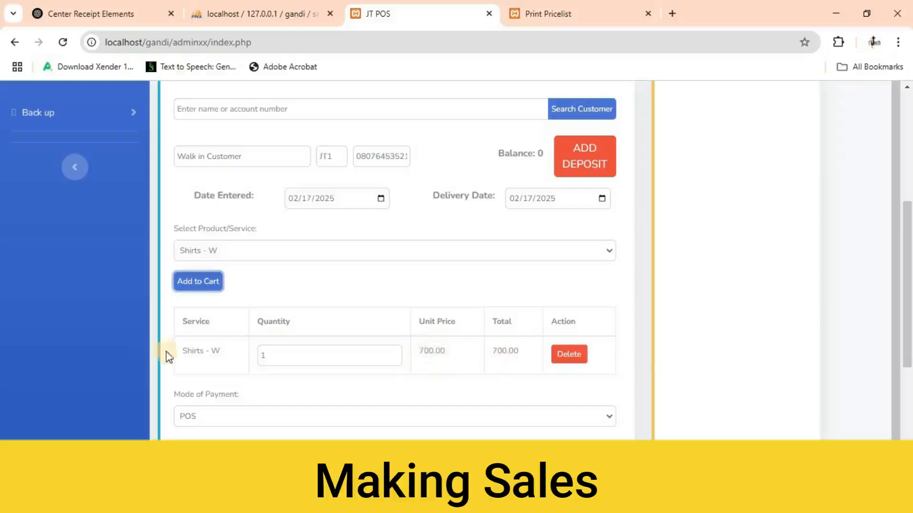
{"action": "left_click", "coordinate": [255, 360]}
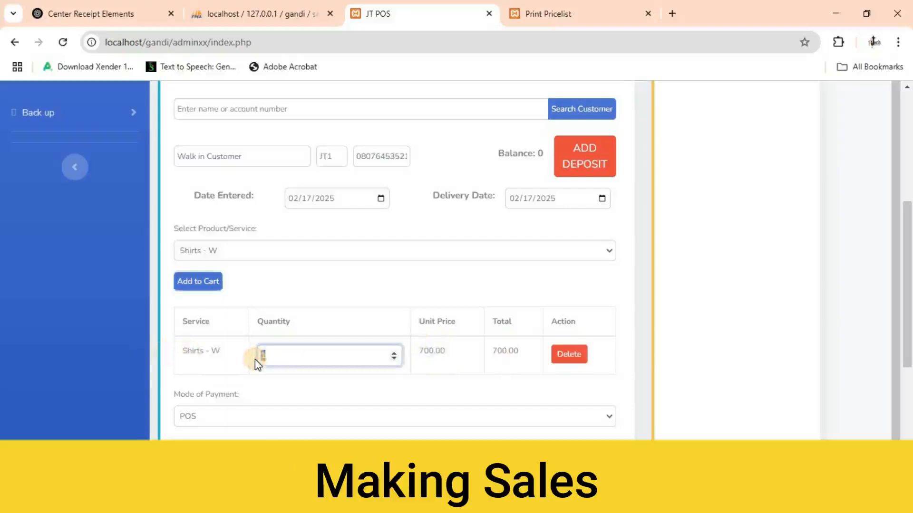
{"action": "type", "text": "2"}
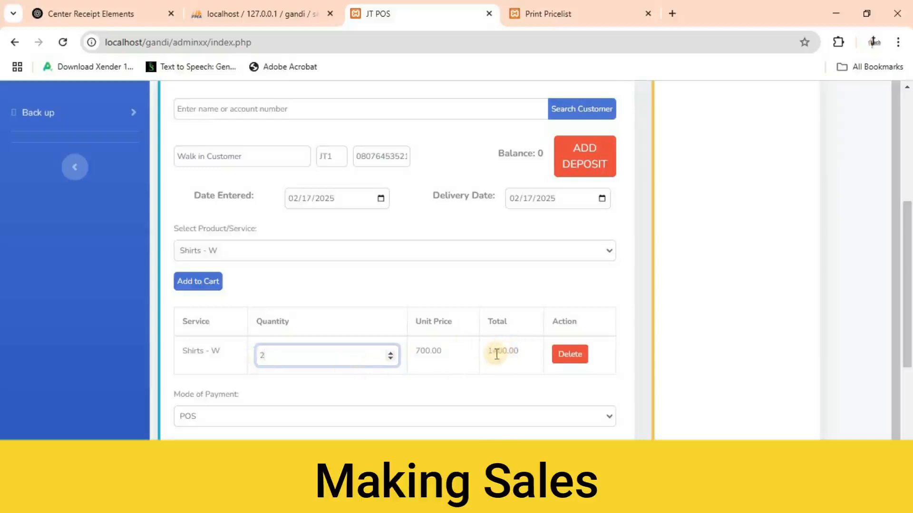
Add the service Shirts - WI to the cart and set its quantity to 3.
{"action": "left_click", "coordinate": [273, 251]}
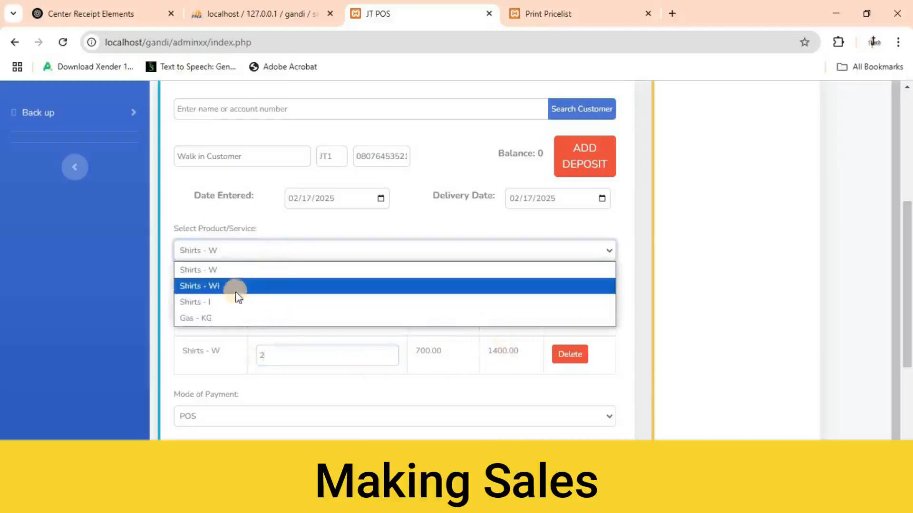
{"action": "left_click", "coordinate": [201, 289]}
{"action": "scroll", "coordinate": [202, 285], "scroll_direction": "down", "scroll_amount": 1}
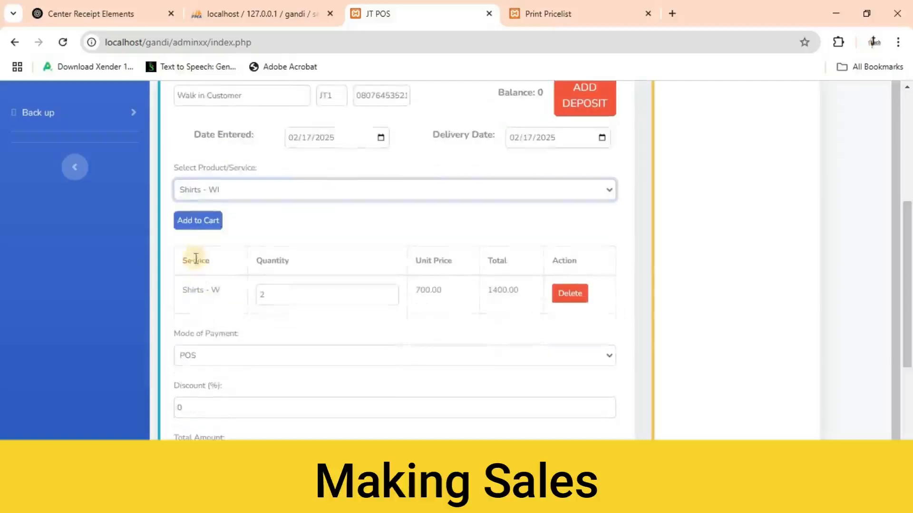
{"action": "left_click", "coordinate": [199, 226]}
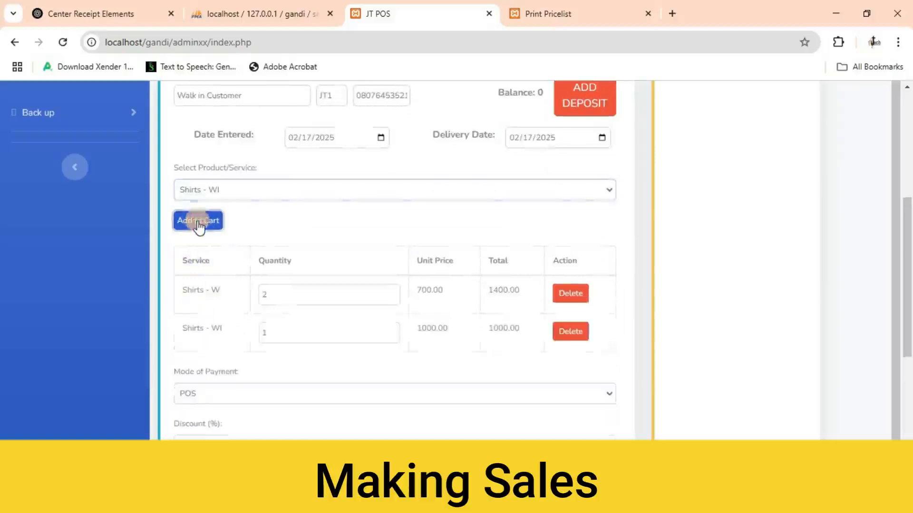
{"action": "left_click", "coordinate": [259, 336]}
{"action": "double_click", "coordinate": [259, 335]}
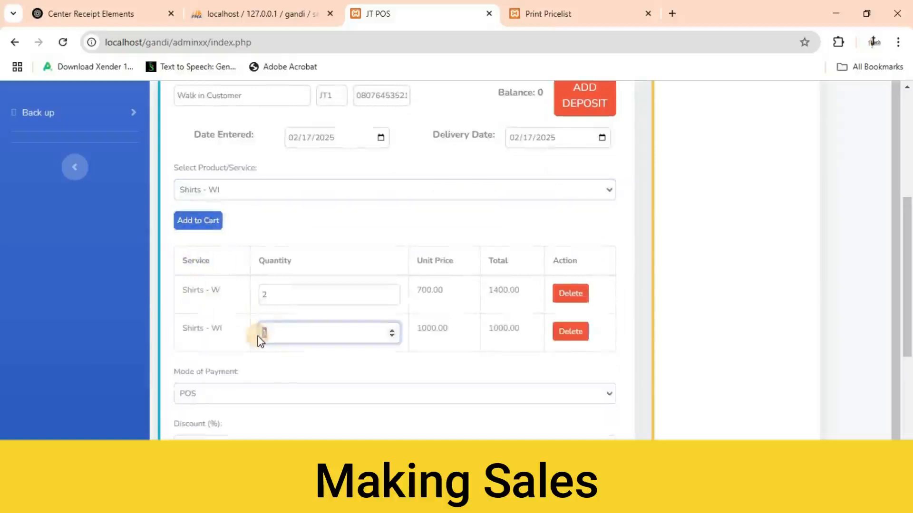
{"action": "type", "text": "3"}
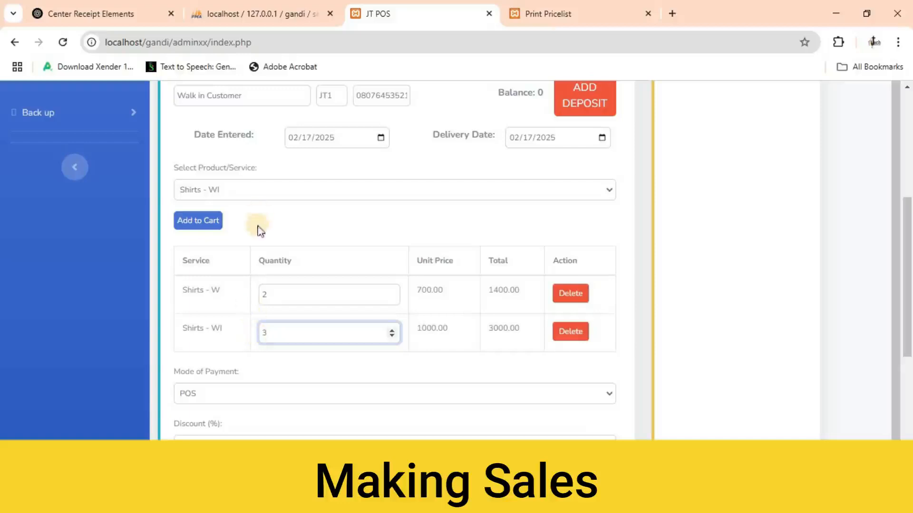
Add the product Gas - KG to the cart and set its quantity to 12.
{"action": "left_click", "coordinate": [274, 193]}
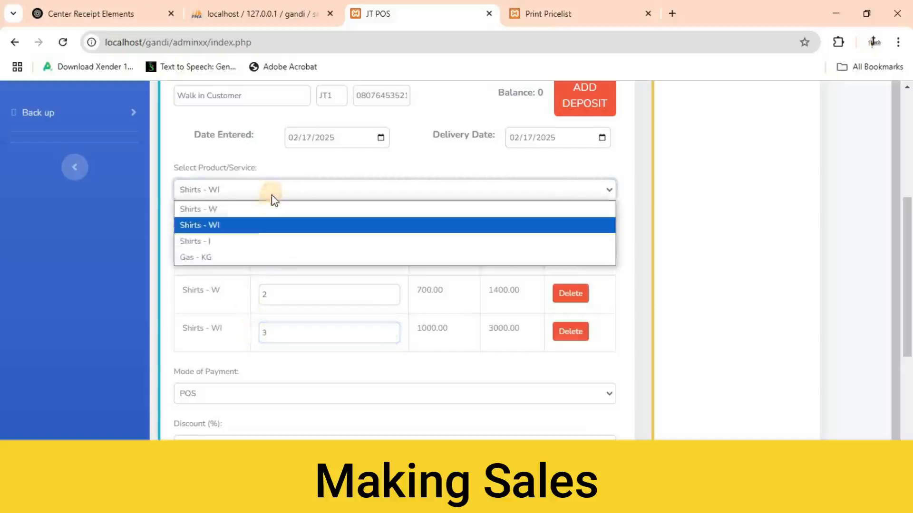
{"action": "left_click", "coordinate": [206, 259]}
{"action": "left_click", "coordinate": [193, 228]}
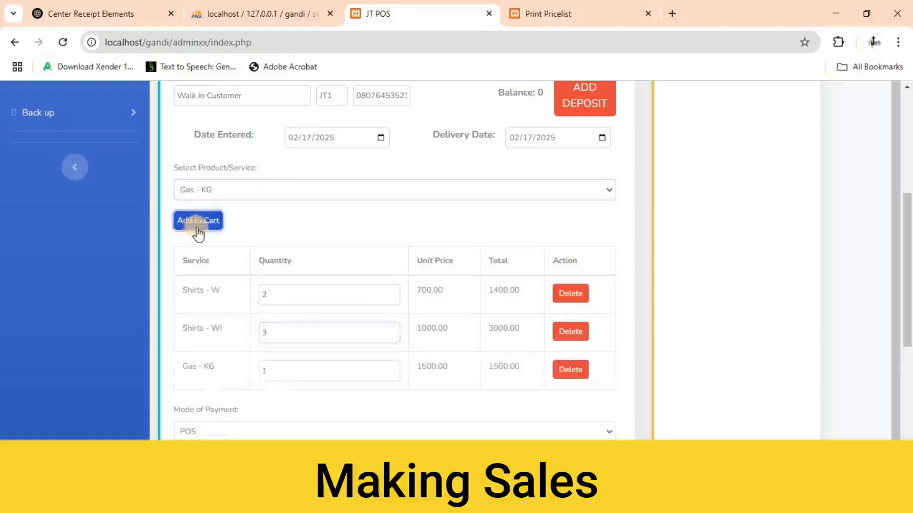
{"action": "left_click", "coordinate": [259, 372]}
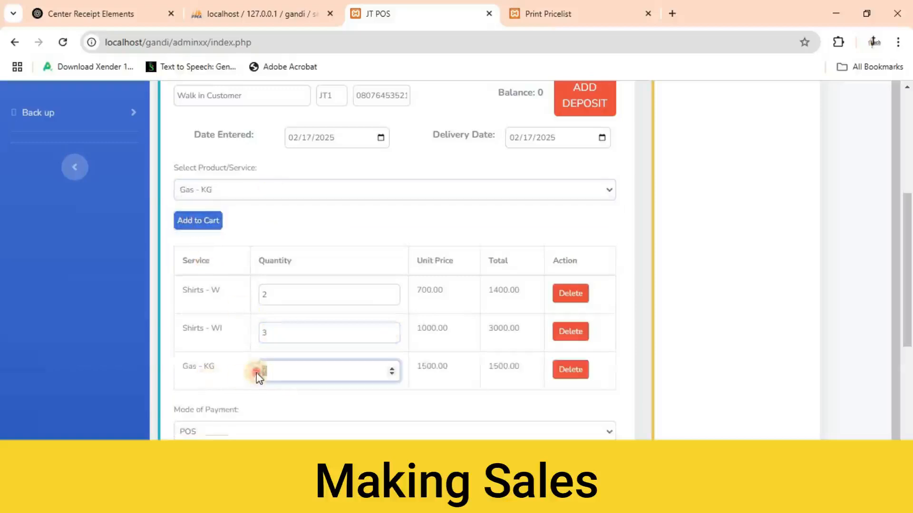
{"action": "type", "text": "12"}
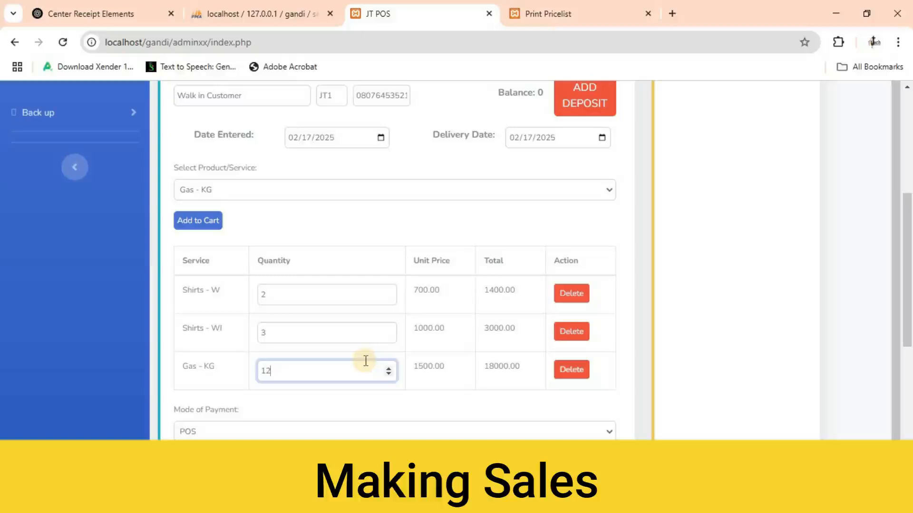
Set the sale's mode of payment to Cash.
{"action": "scroll", "coordinate": [365, 361], "scroll_direction": "down", "scroll_amount": 3}
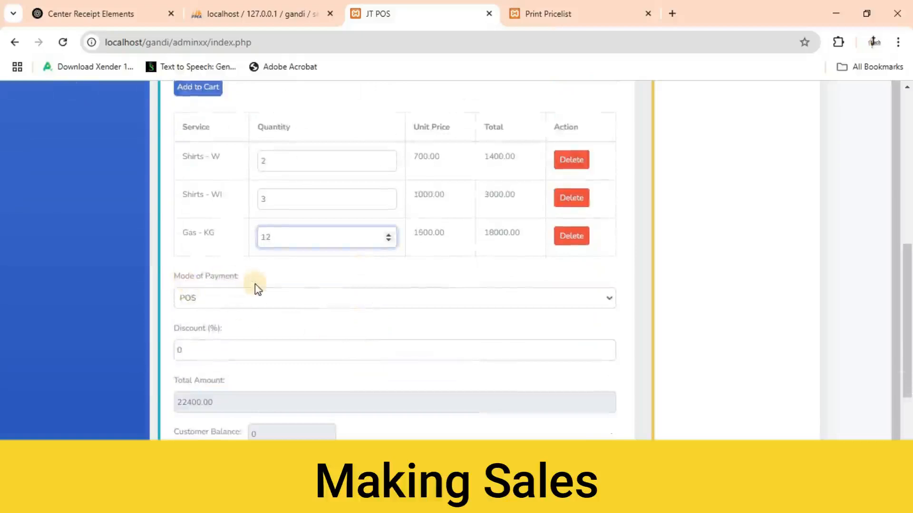
{"action": "left_click", "coordinate": [261, 302]}
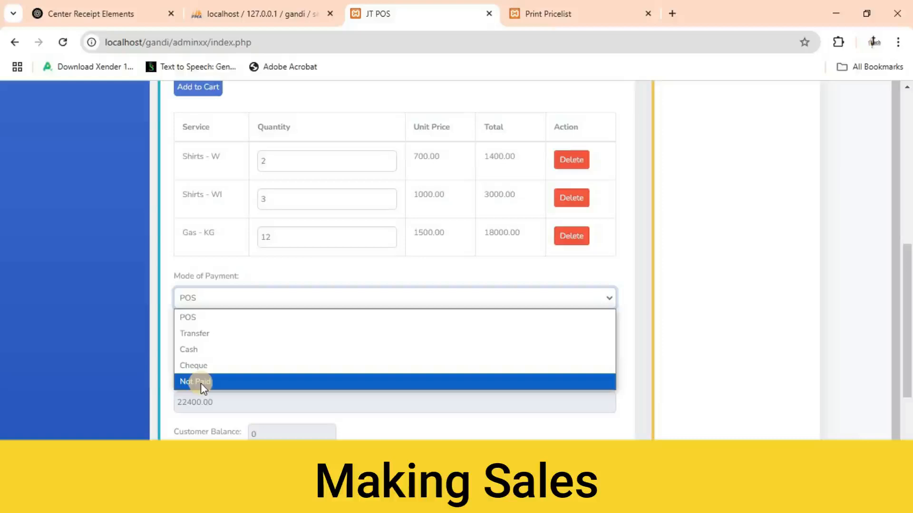
{"action": "left_click", "coordinate": [190, 350]}
Try a discount of 10% on the sale and set the discount back to 0.
{"action": "scroll", "coordinate": [184, 332], "scroll_direction": "down", "scroll_amount": 1}
{"action": "left_click_drag", "start_coordinate": [176, 282], "coordinate": [207, 285]}
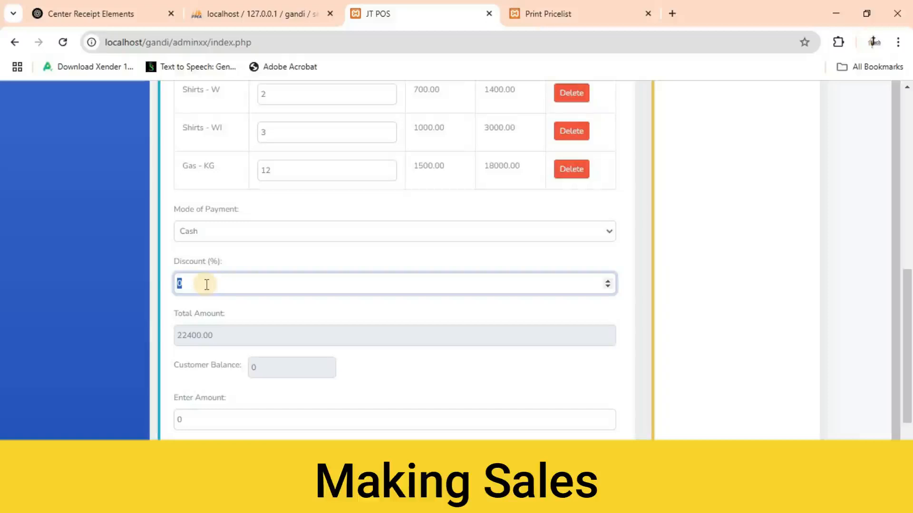
{"action": "scroll", "coordinate": [207, 284], "scroll_direction": "down", "scroll_amount": 1}
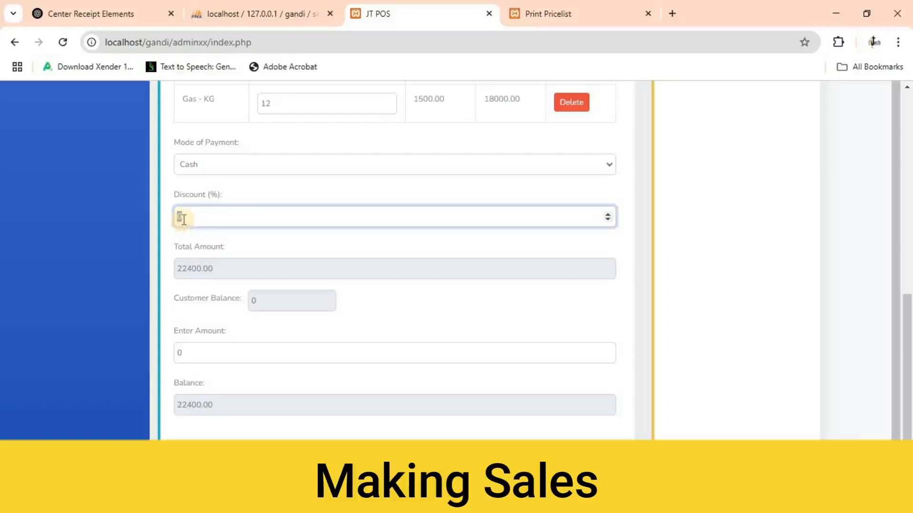
{"action": "type", "text": "5"}
{"action": "key", "text": "BackSpace"}
{"action": "type", "text": "10"}
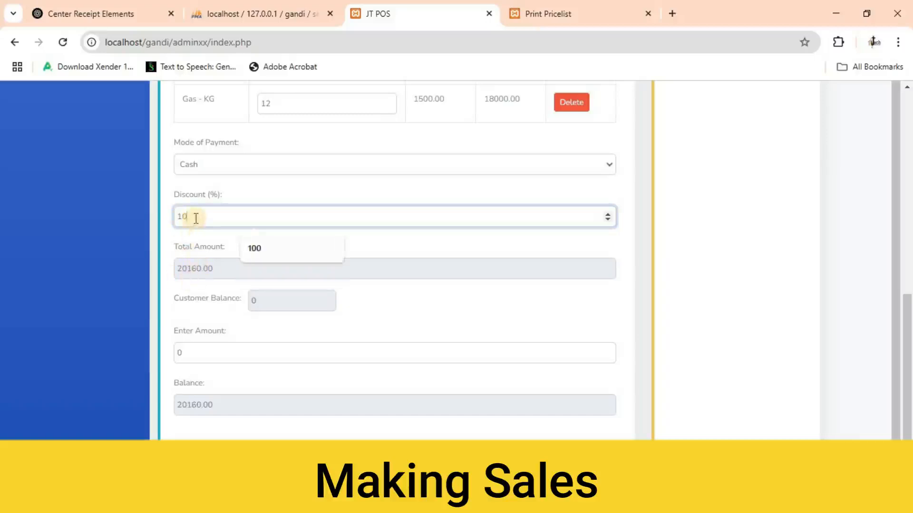
{"action": "left_click_drag", "start_coordinate": [196, 218], "coordinate": [170, 221]}
{"action": "type", "text": "0"}
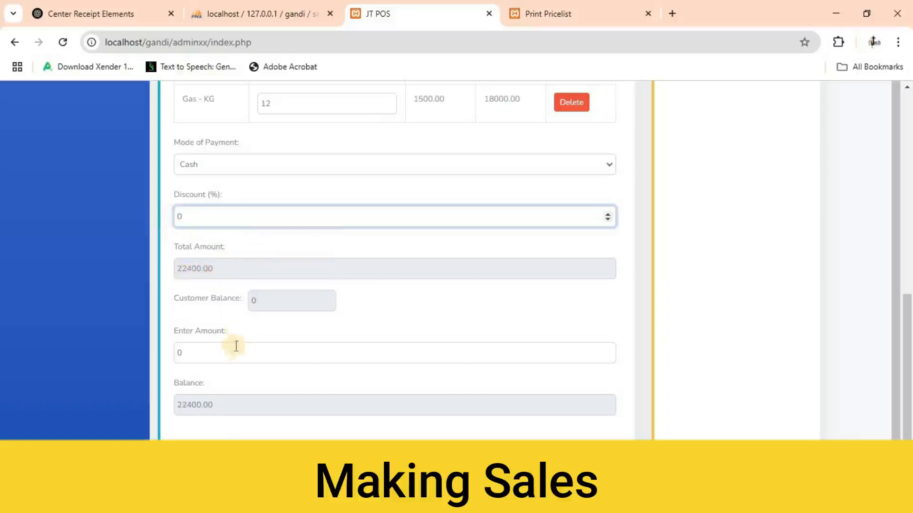
Enter 22400 as the amount the customer pays for the sale.
{"action": "left_click", "coordinate": [163, 352]}
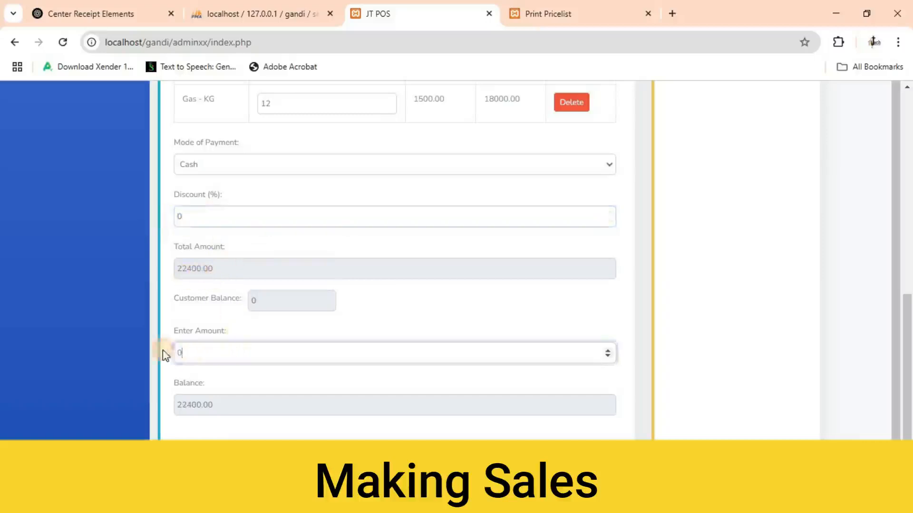
{"action": "left_click_drag", "start_coordinate": [171, 351], "coordinate": [189, 355]}
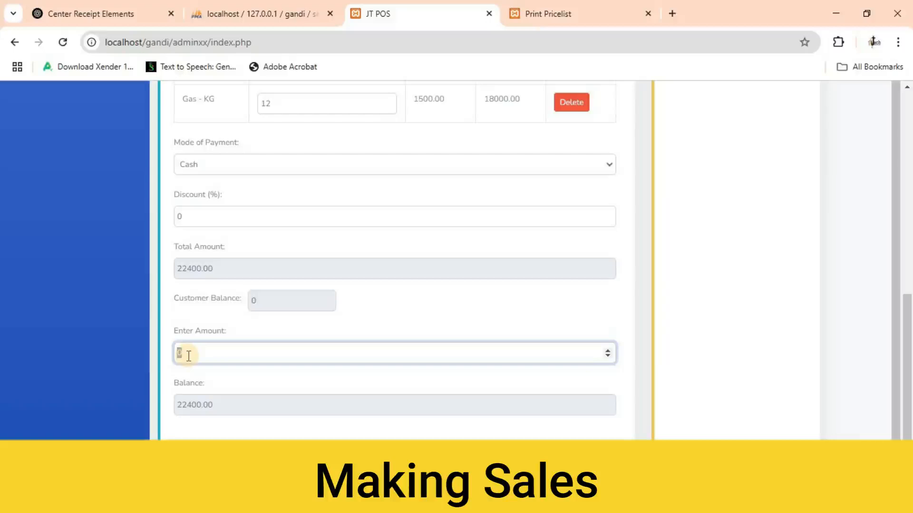
{"action": "type", "text": "22400"}
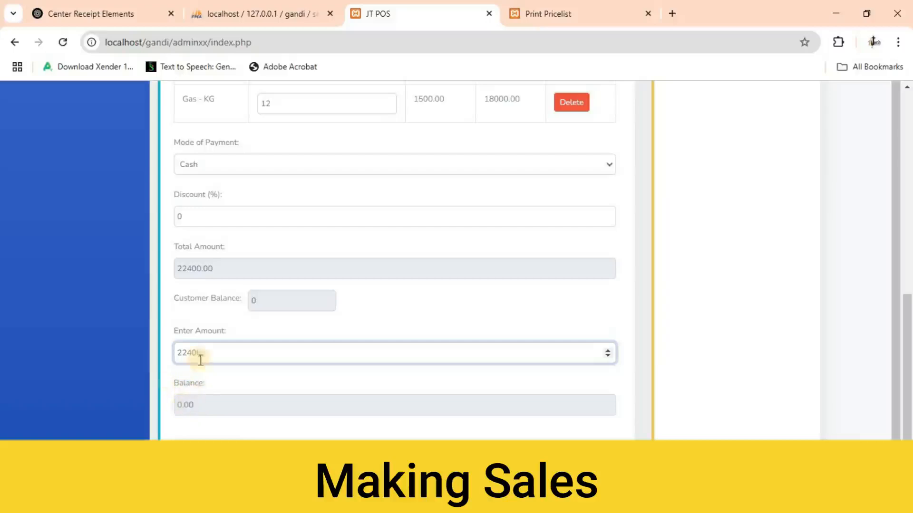
Try a part payment of 22000 as the entered amount and restore it to 22400.
{"action": "left_click_drag", "start_coordinate": [206, 353], "coordinate": [182, 352]}
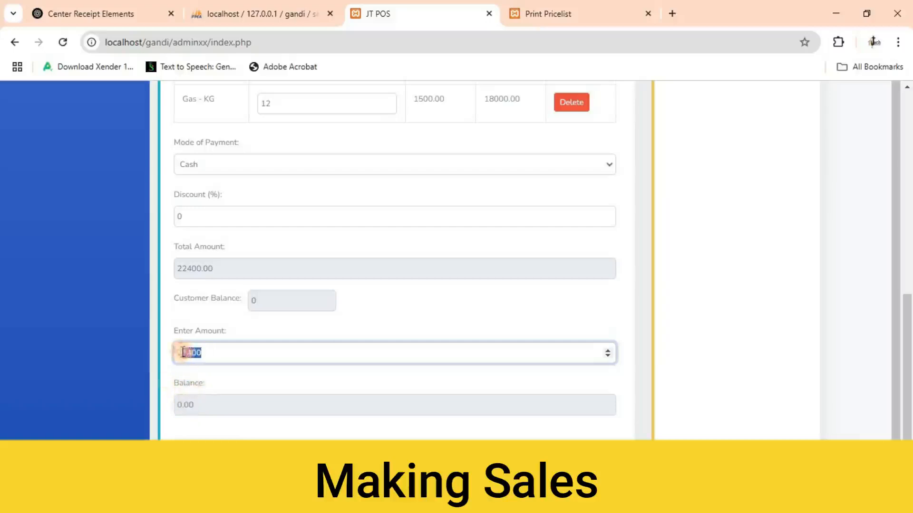
{"action": "left_click", "coordinate": [209, 352]}
{"action": "key", "text": "BackSpace"}
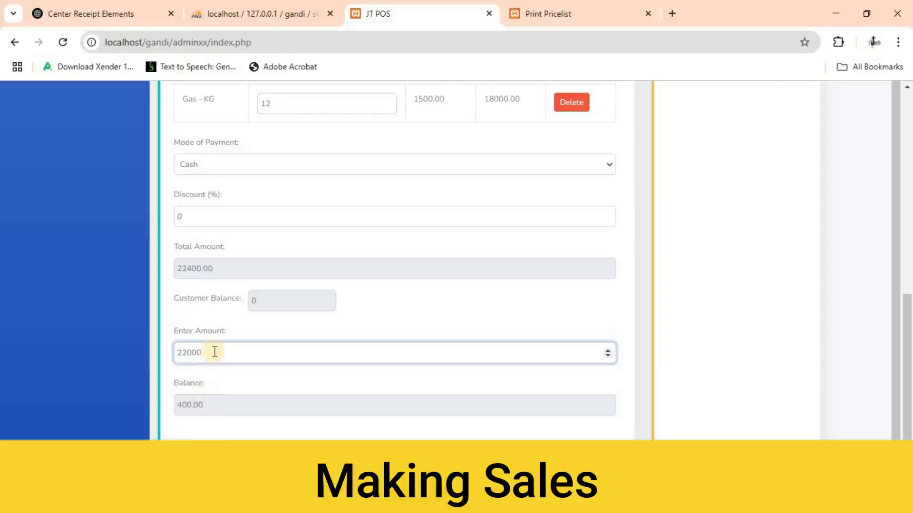
{"action": "key", "text": "BackSpace"}
{"action": "type", "text": "0"}
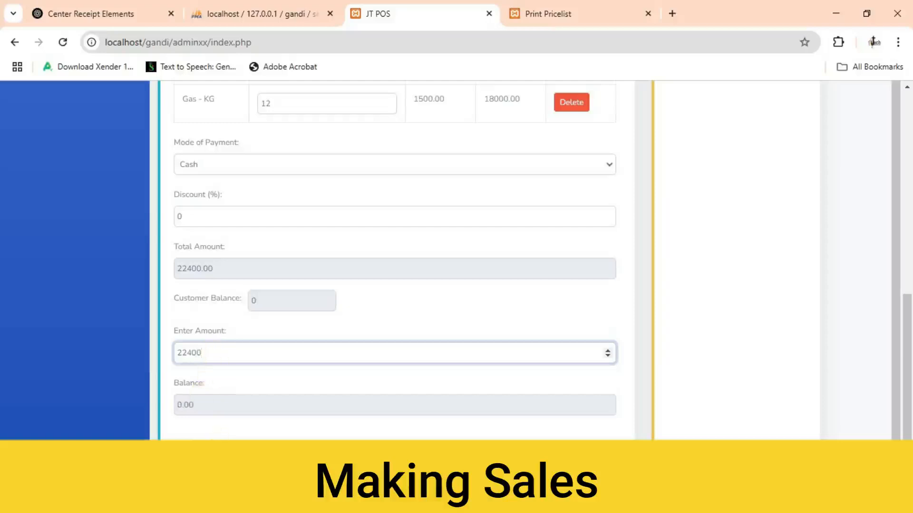
Check the cart and payment entries of the sale, and generate its receipt.
{"action": "scroll", "coordinate": [224, 432], "scroll_direction": "up", "scroll_amount": 2}
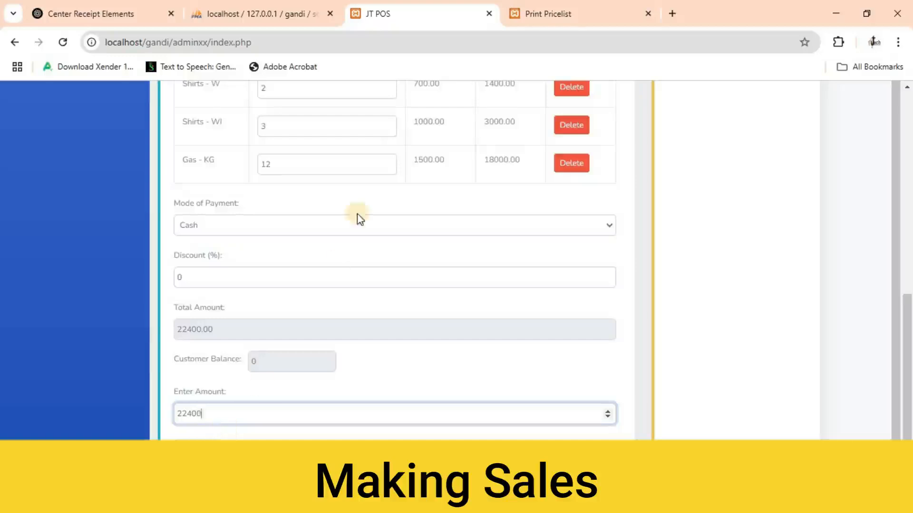
{"action": "scroll", "coordinate": [352, 228], "scroll_direction": "up", "scroll_amount": 4}
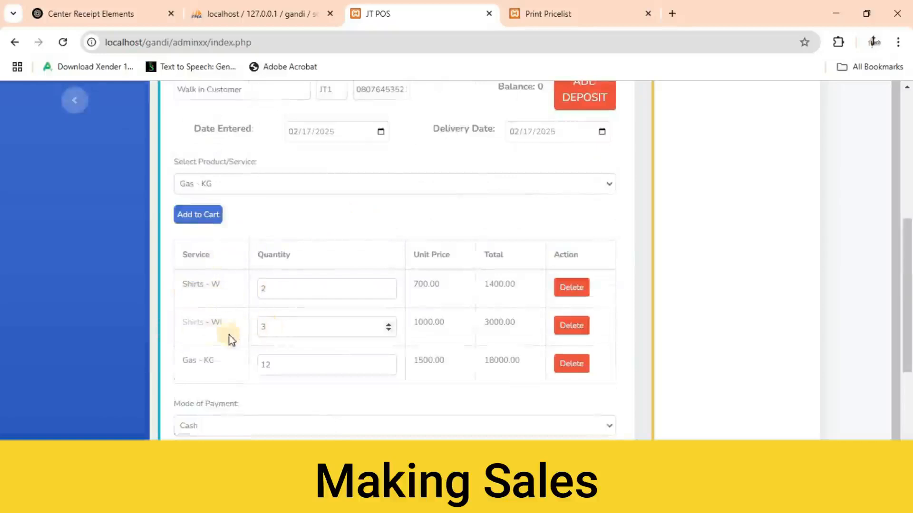
{"action": "scroll", "coordinate": [187, 305], "scroll_direction": "down", "scroll_amount": 1}
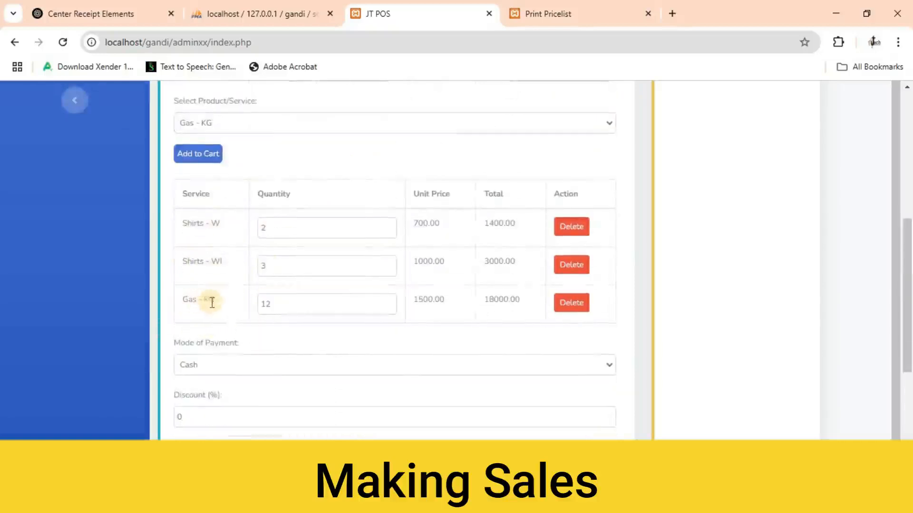
{"action": "scroll", "coordinate": [286, 285], "scroll_direction": "down", "scroll_amount": 2}
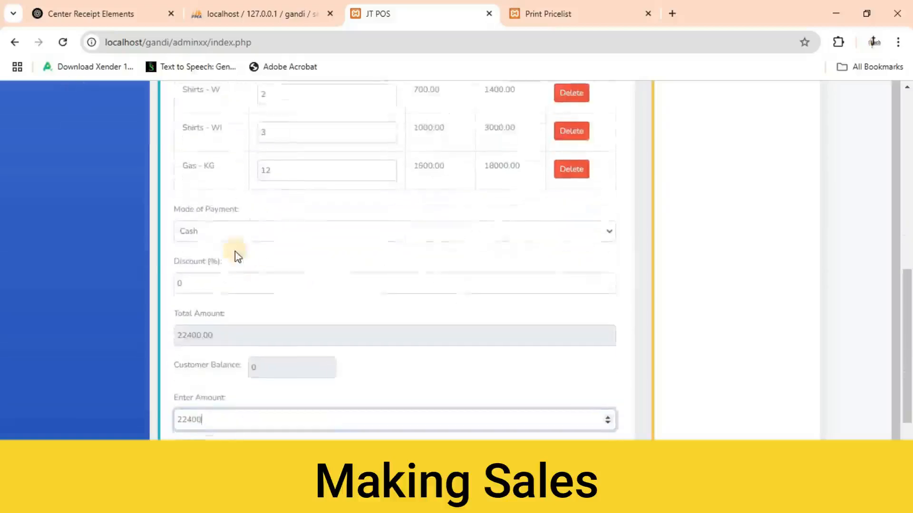
{"action": "scroll", "coordinate": [214, 266], "scroll_direction": "down", "scroll_amount": 2}
{"action": "left_click", "coordinate": [217, 291]}
{"action": "left_click", "coordinate": [201, 386]}
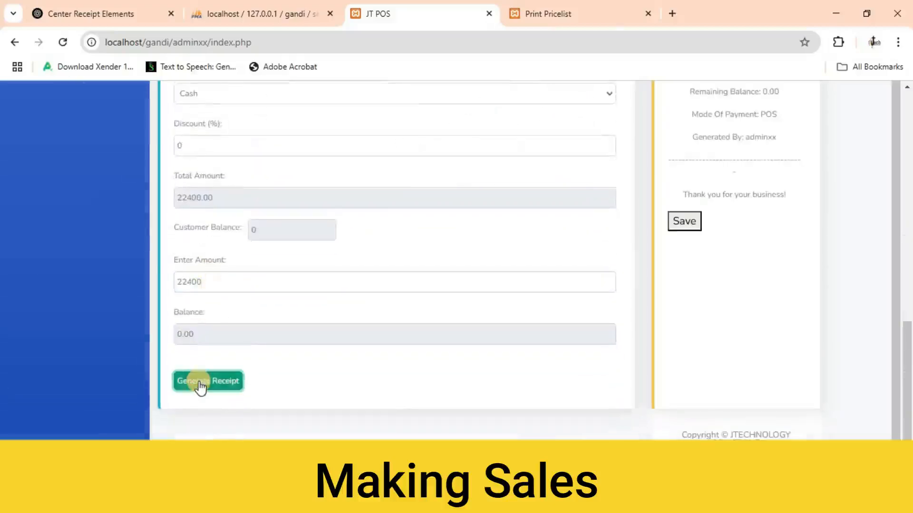
Review the generated receipt against the sale's dates, items and amounts, and save the sale.
{"action": "scroll", "coordinate": [668, 333], "scroll_direction": "up", "scroll_amount": 8}
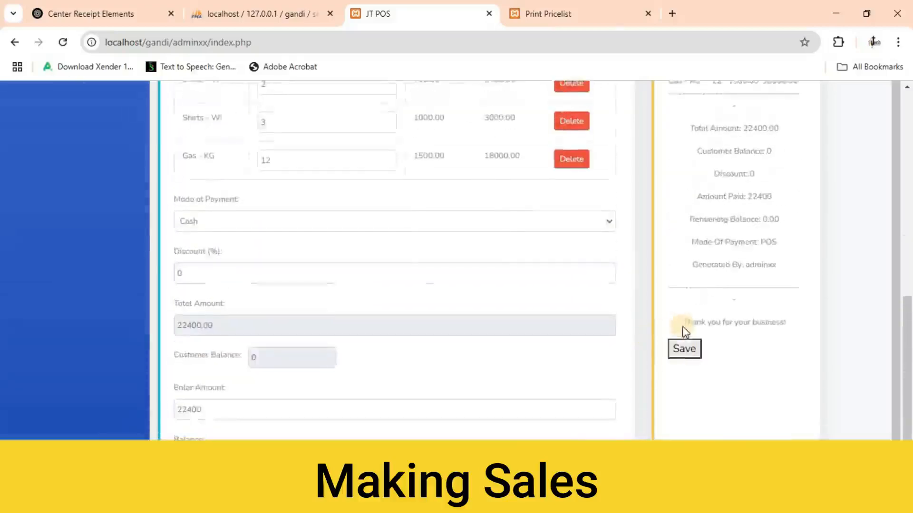
{"action": "scroll", "coordinate": [684, 331], "scroll_direction": "up", "scroll_amount": 2}
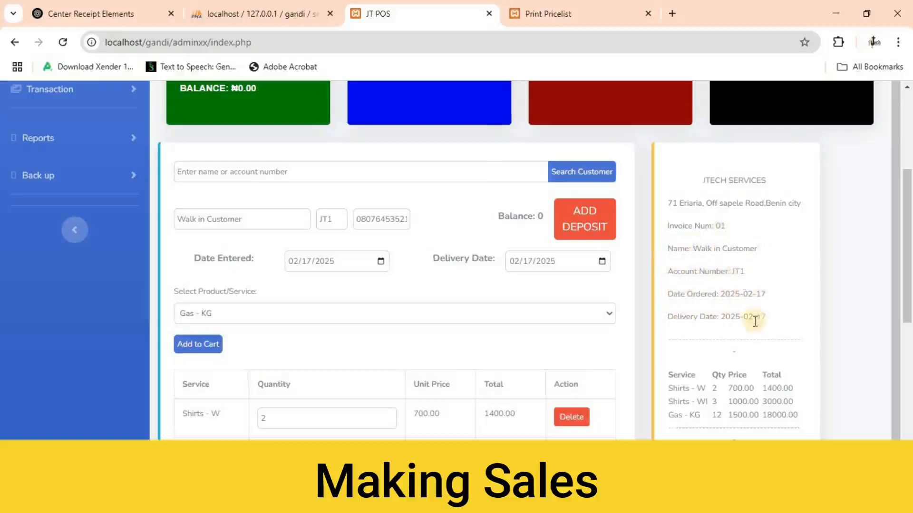
{"action": "scroll", "coordinate": [755, 322], "scroll_direction": "down", "scroll_amount": 3}
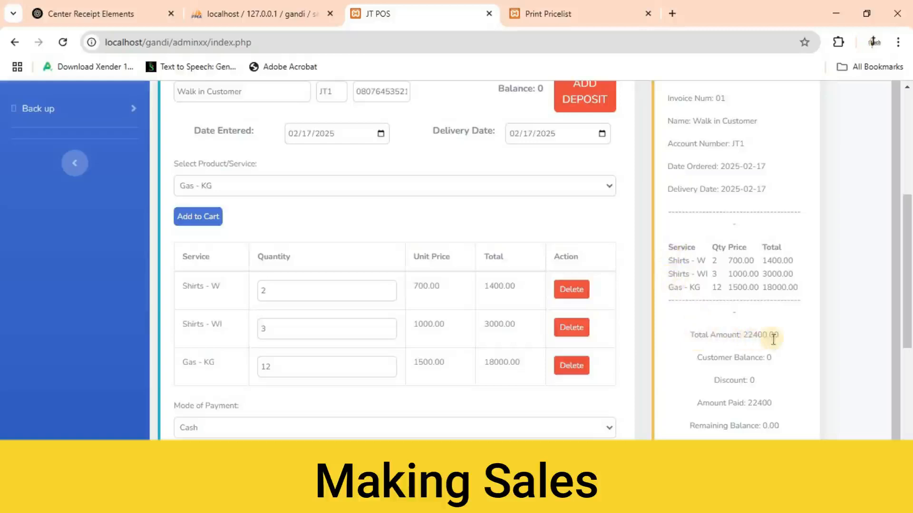
{"action": "scroll", "coordinate": [754, 338], "scroll_direction": "down", "scroll_amount": 2}
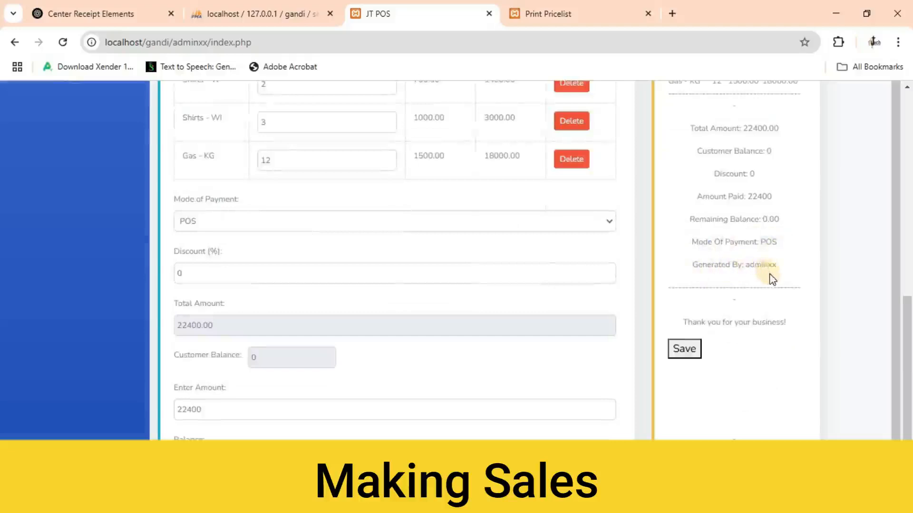
{"action": "scroll", "coordinate": [771, 280], "scroll_direction": "up", "scroll_amount": 10}
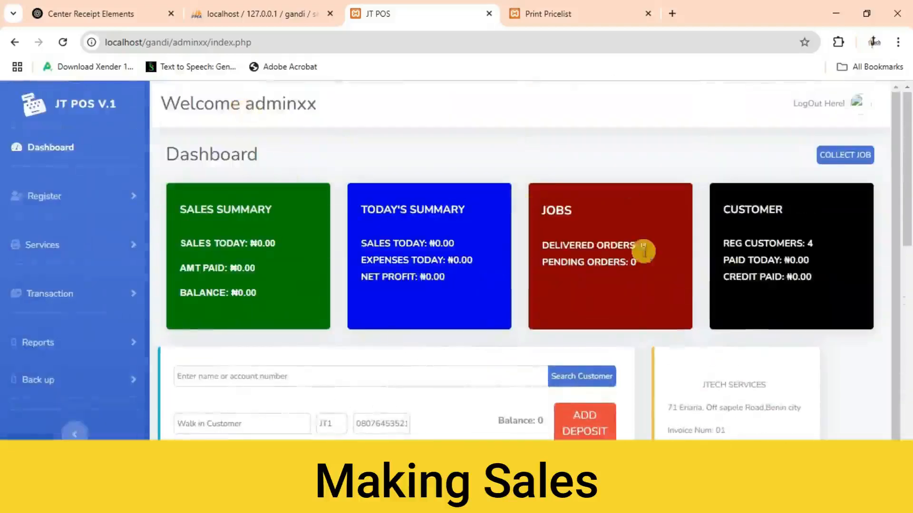
{"action": "scroll", "coordinate": [709, 285], "scroll_direction": "down", "scroll_amount": 10}
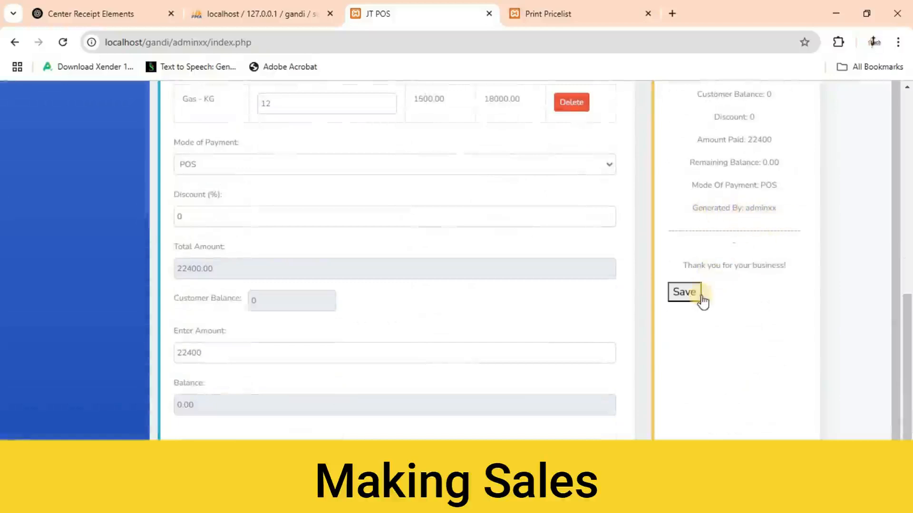
{"action": "left_click", "coordinate": [685, 292]}
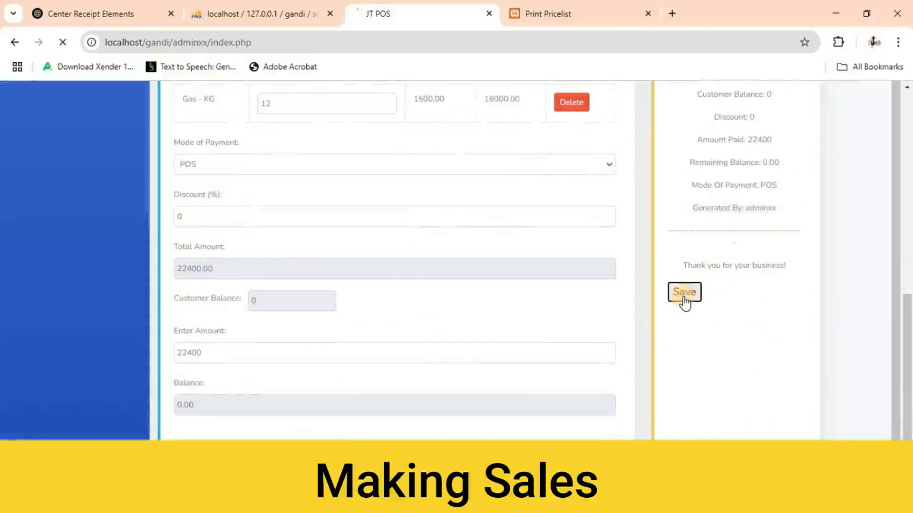
Check the details on the saved receipt and open its print preview.
{"action": "scroll", "coordinate": [597, 258], "scroll_direction": "down", "scroll_amount": 1}
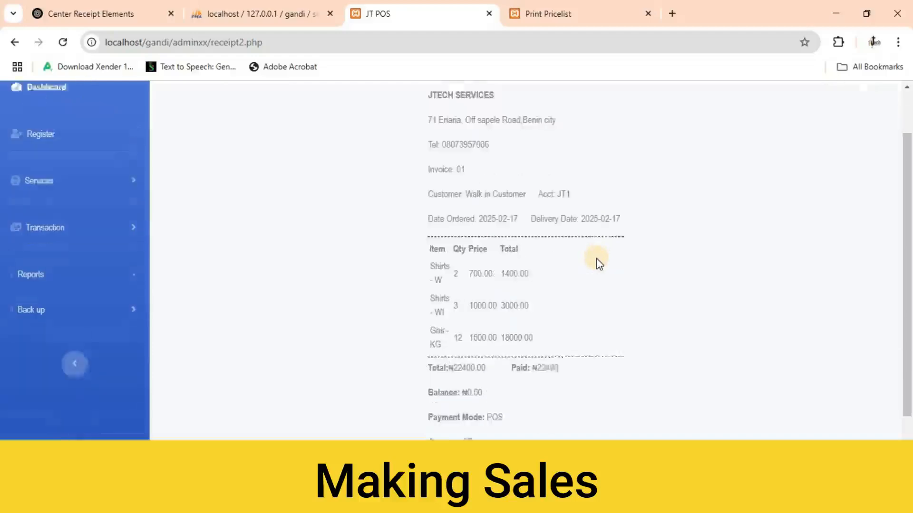
{"action": "scroll", "coordinate": [597, 258], "scroll_direction": "up", "scroll_amount": 1}
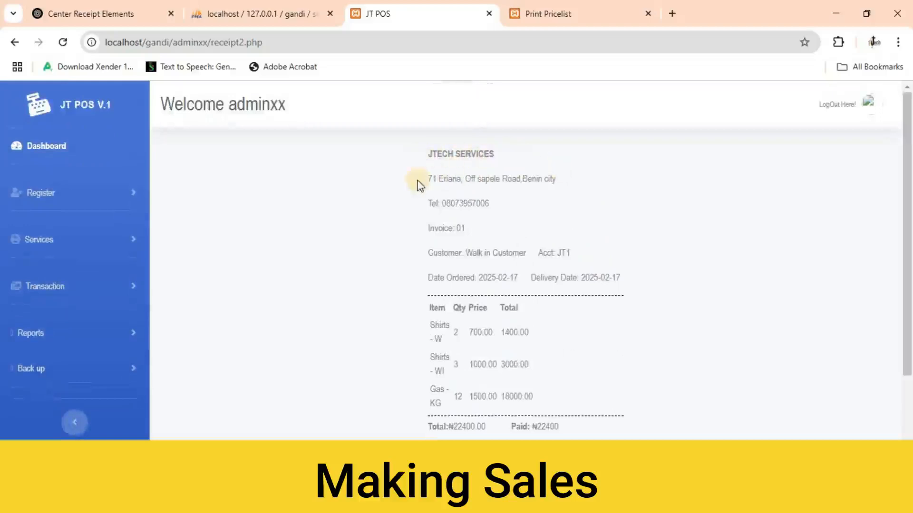
{"action": "scroll", "coordinate": [451, 200], "scroll_direction": "down", "scroll_amount": 2}
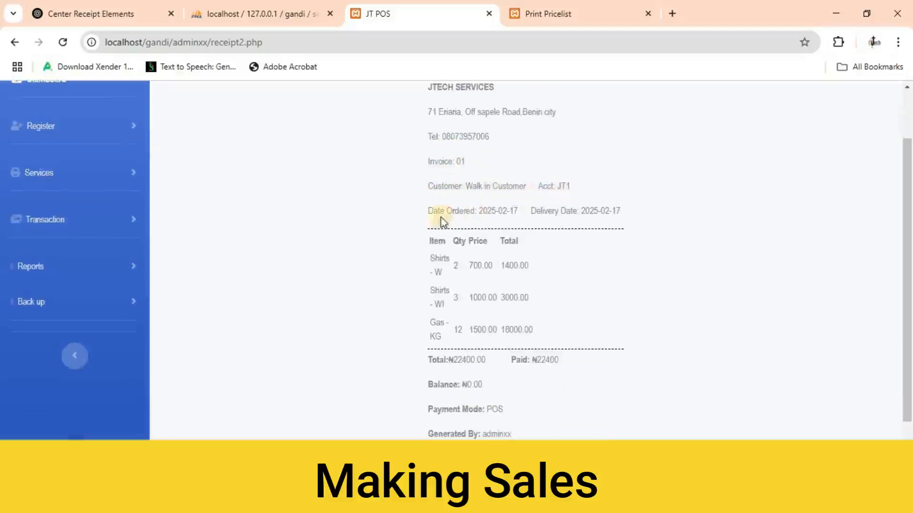
{"action": "scroll", "coordinate": [484, 249], "scroll_direction": "down", "scroll_amount": 1}
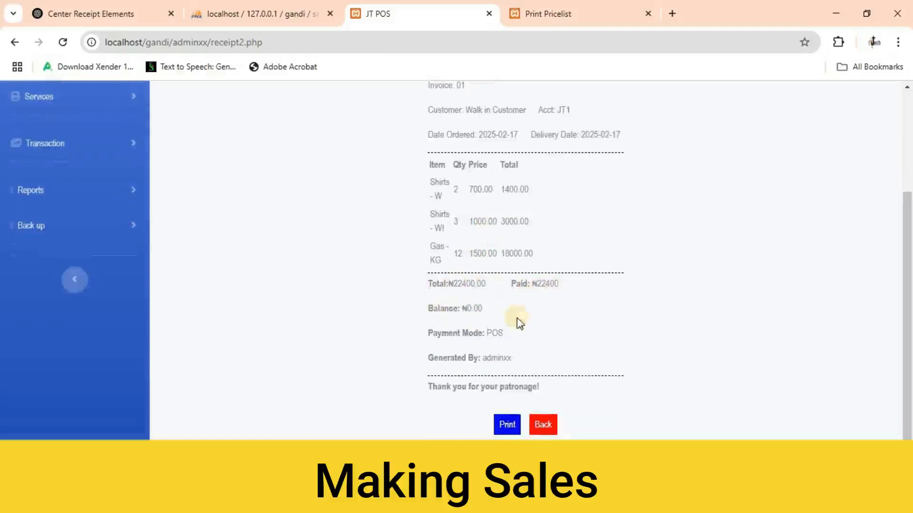
{"action": "left_click", "coordinate": [501, 427]}
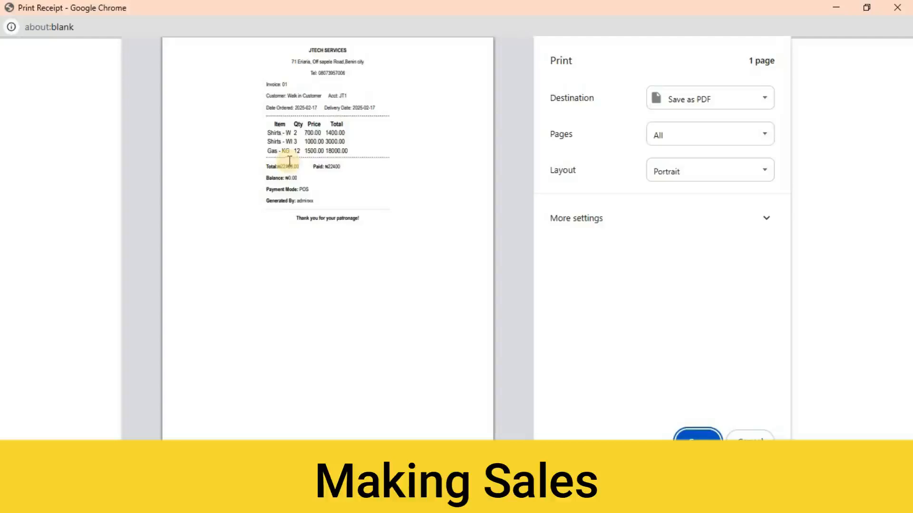
Choose the XP-80C printer for the receipt and set the paper size to 57 x 90 mm.
{"action": "left_click", "coordinate": [726, 102]}
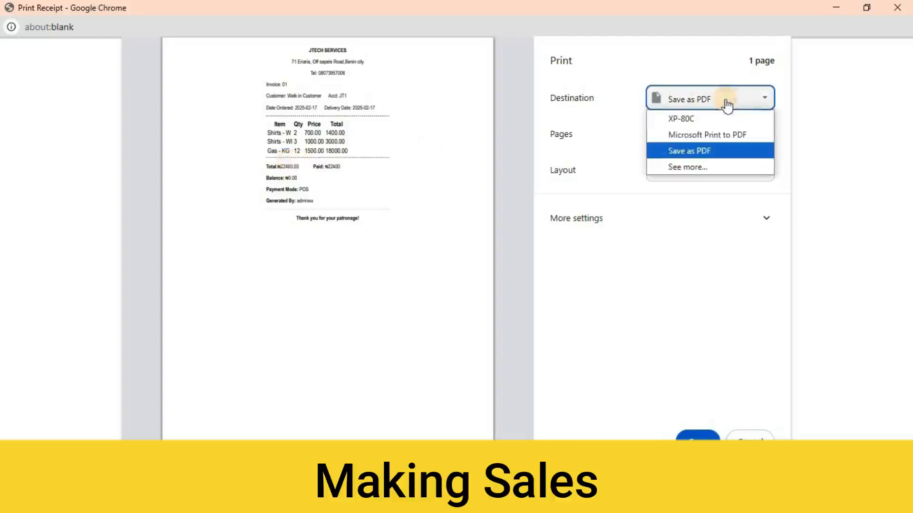
{"action": "left_click", "coordinate": [677, 121]}
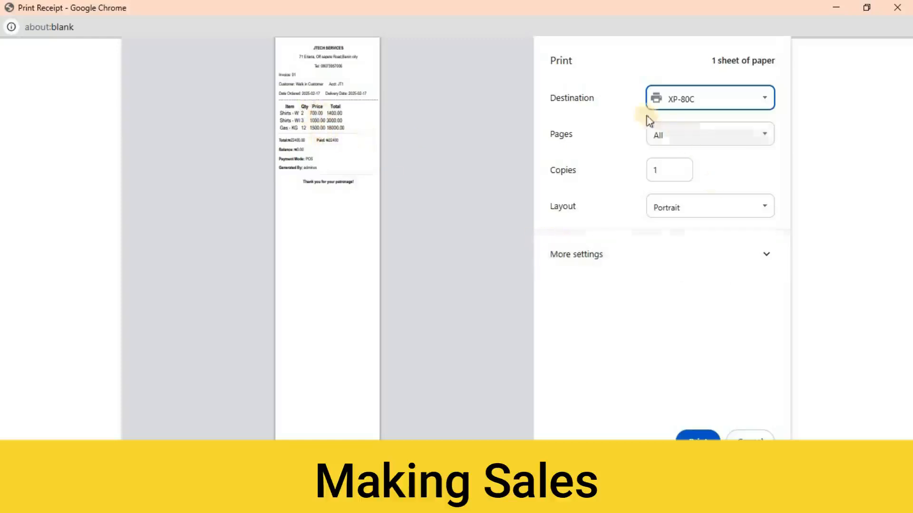
{"action": "left_click", "coordinate": [700, 253]}
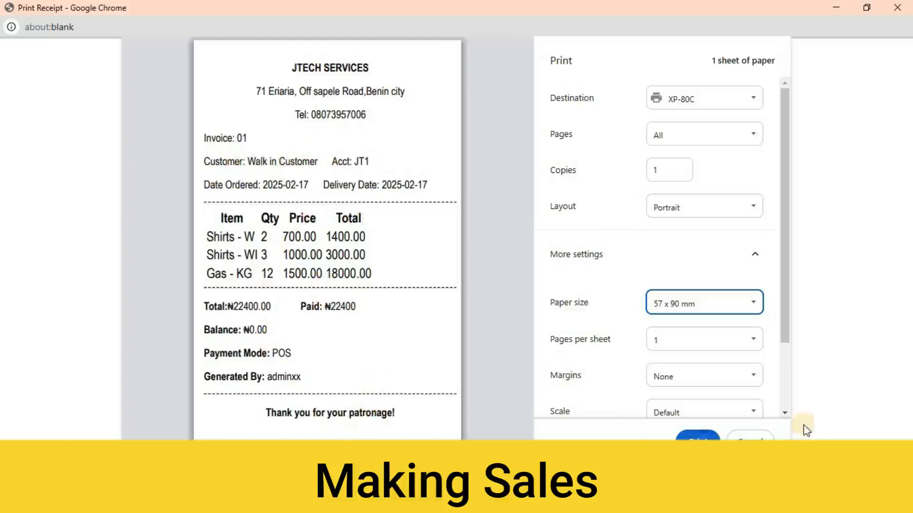
Cancel printing, close the receipt print window and return to the dashboard.
{"action": "left_click", "coordinate": [751, 437]}
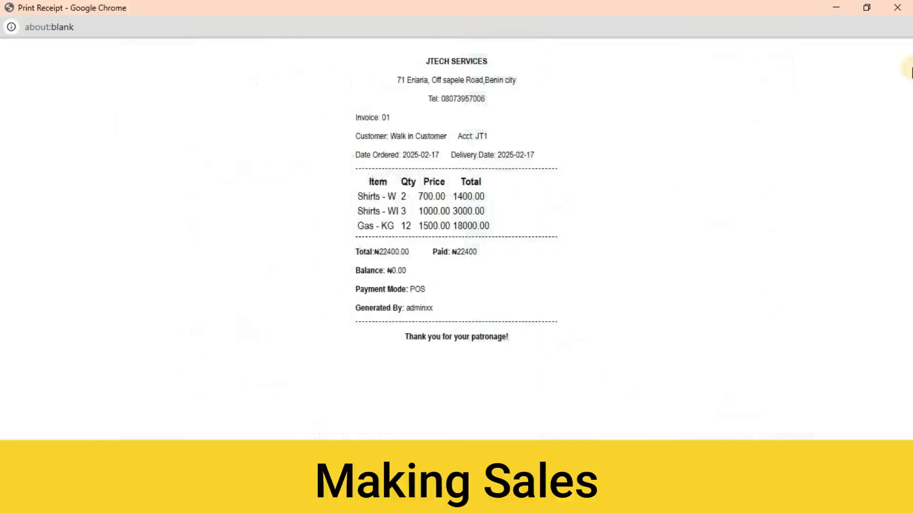
{"action": "left_click", "coordinate": [897, 7]}
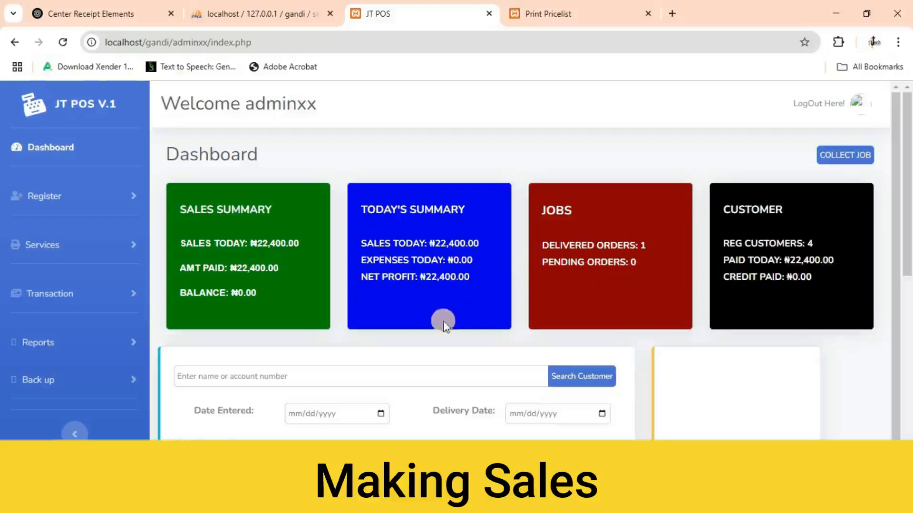
{"action": "scroll", "coordinate": [433, 321], "scroll_direction": "down", "scroll_amount": 1}
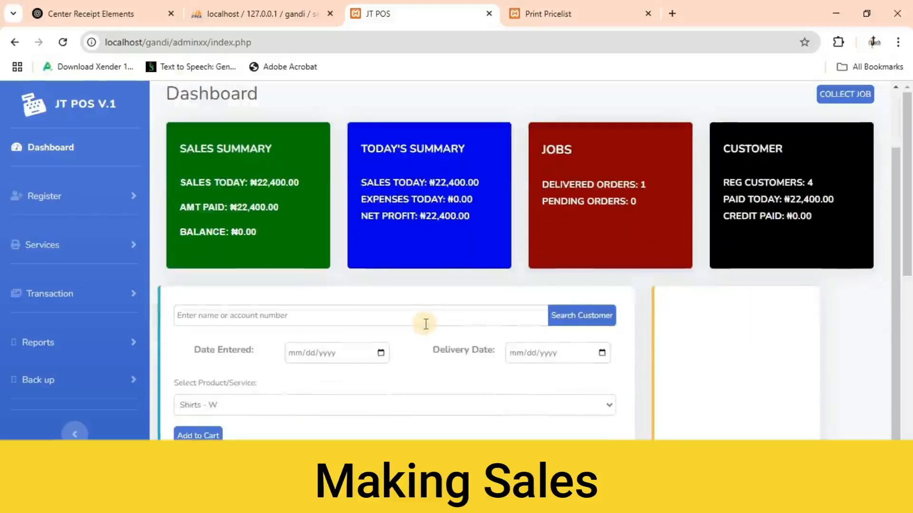
Look up the registered customer for a new sale by entering the customer's account number.
{"action": "scroll", "coordinate": [426, 323], "scroll_direction": "down", "scroll_amount": 2}
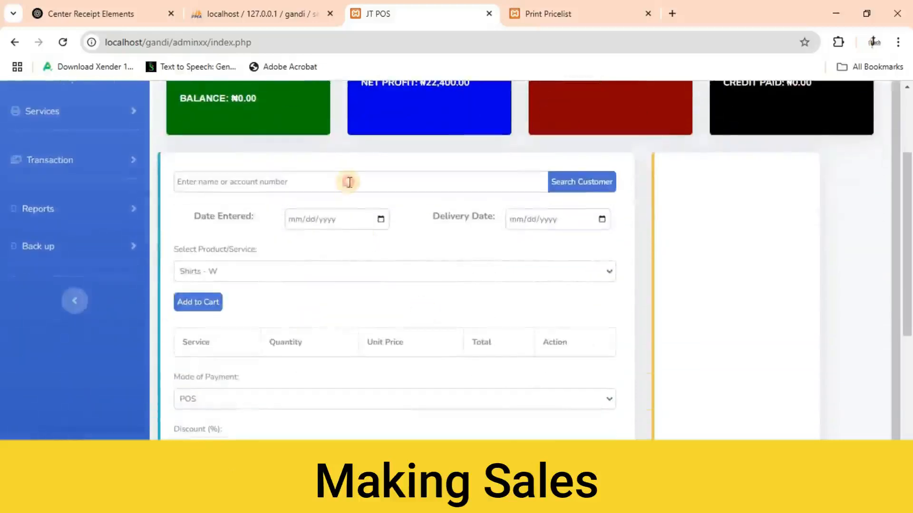
{"action": "left_click", "coordinate": [349, 182]}
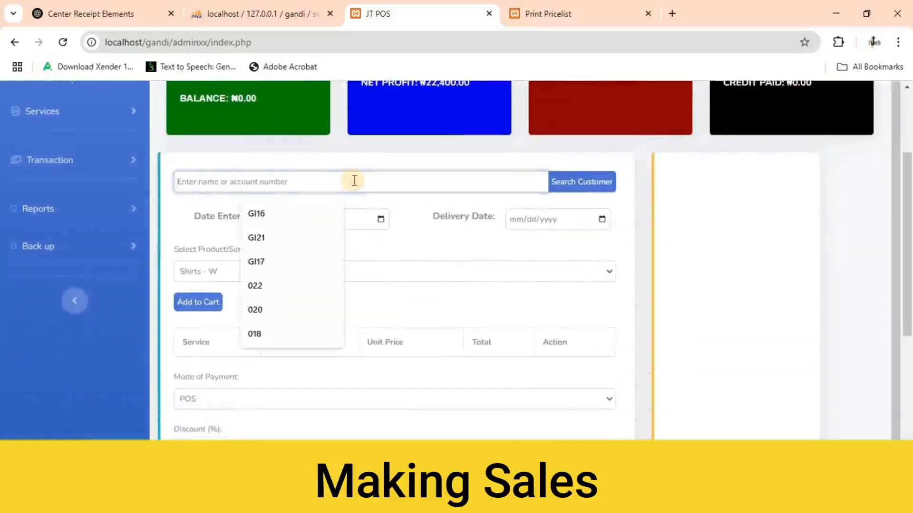
{"action": "type", "text": "JT2"}
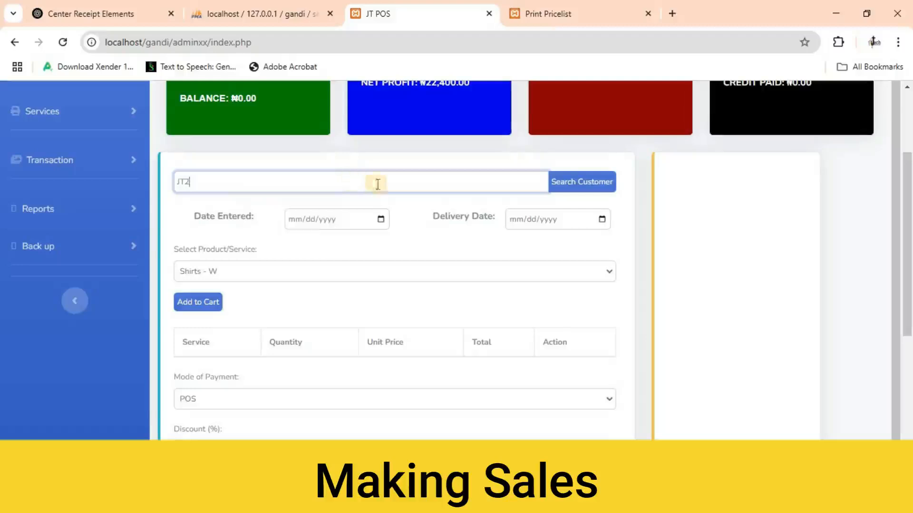
{"action": "left_click", "coordinate": [578, 186]}
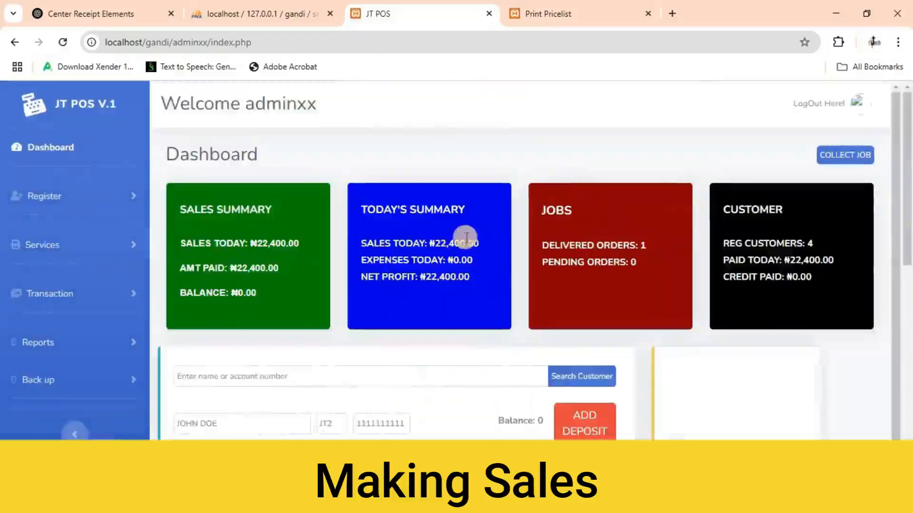
Set the sale's date entered to 02/17/2025 and its delivery date to 02/19/2025.
{"action": "scroll", "coordinate": [428, 246], "scroll_direction": "down", "scroll_amount": 1}
{"action": "scroll", "coordinate": [298, 308], "scroll_direction": "down", "scroll_amount": 3}
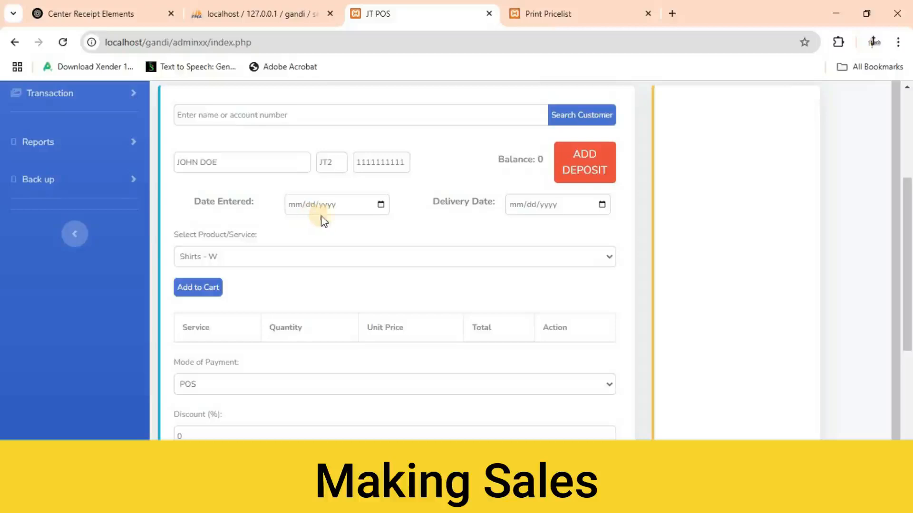
{"action": "left_click", "coordinate": [380, 205]}
{"action": "left_click", "coordinate": [320, 333]}
{"action": "left_click", "coordinate": [602, 206]}
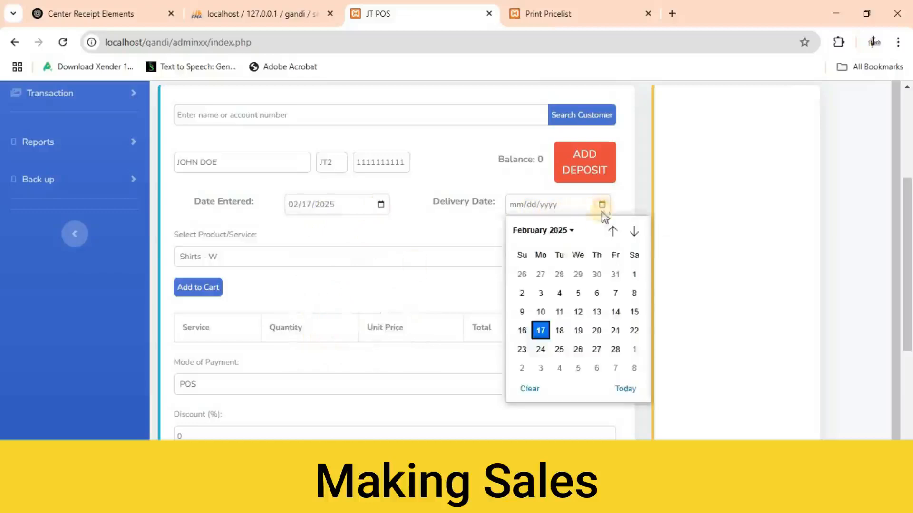
{"action": "left_click", "coordinate": [578, 332]}
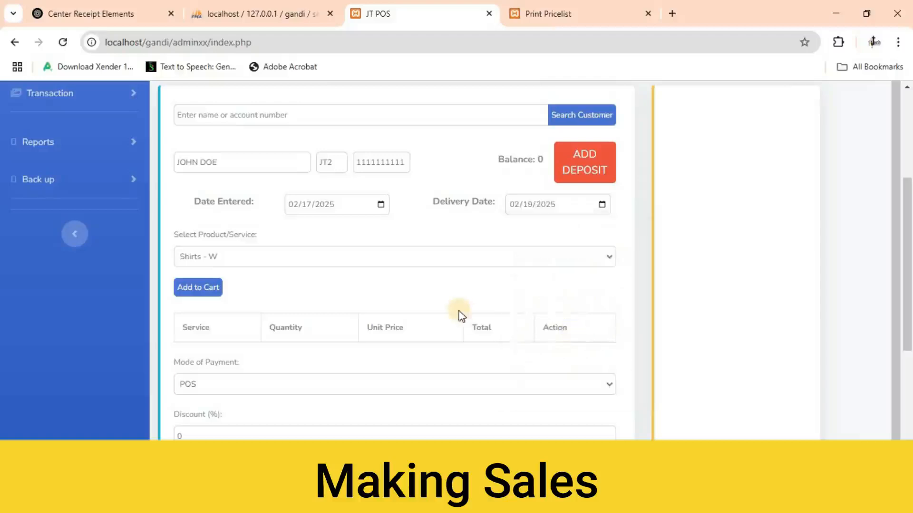
{"action": "left_click", "coordinate": [269, 259]}
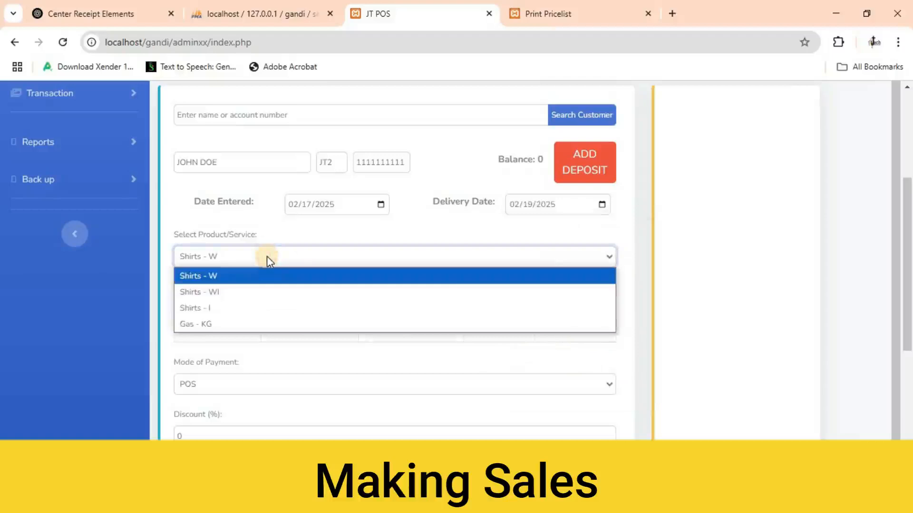
{"action": "left_click", "coordinate": [220, 276]}
{"action": "left_click", "coordinate": [214, 288]}
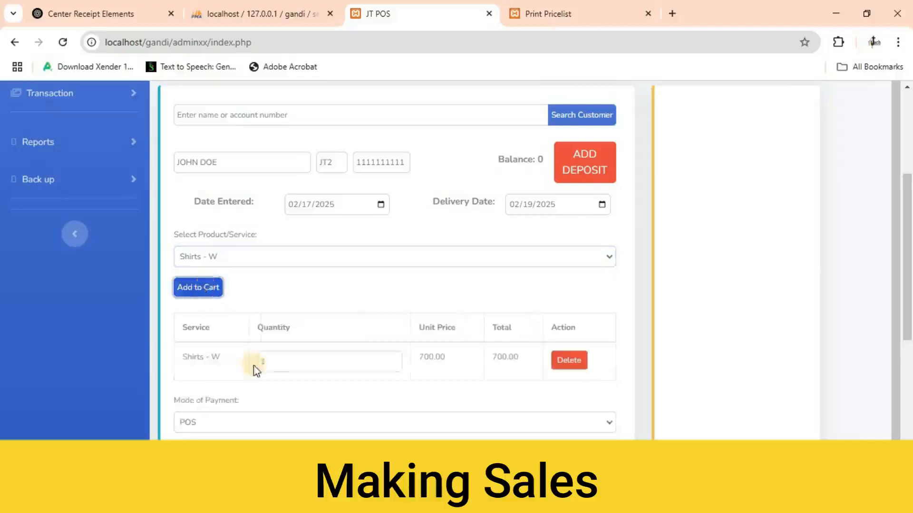
{"action": "left_click", "coordinate": [256, 364]}
{"action": "type", "text": "4"}
{"action": "left_click", "coordinate": [187, 291]}
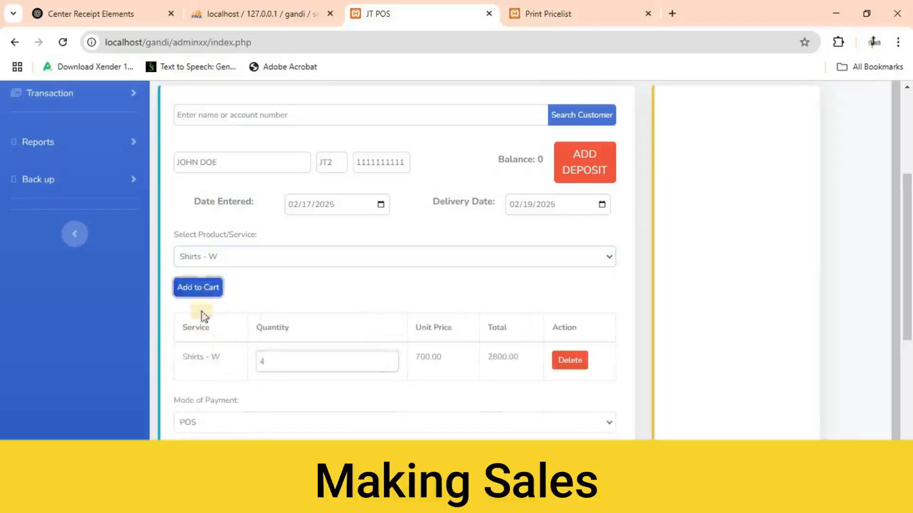
{"action": "scroll", "coordinate": [223, 333], "scroll_direction": "down", "scroll_amount": 3}
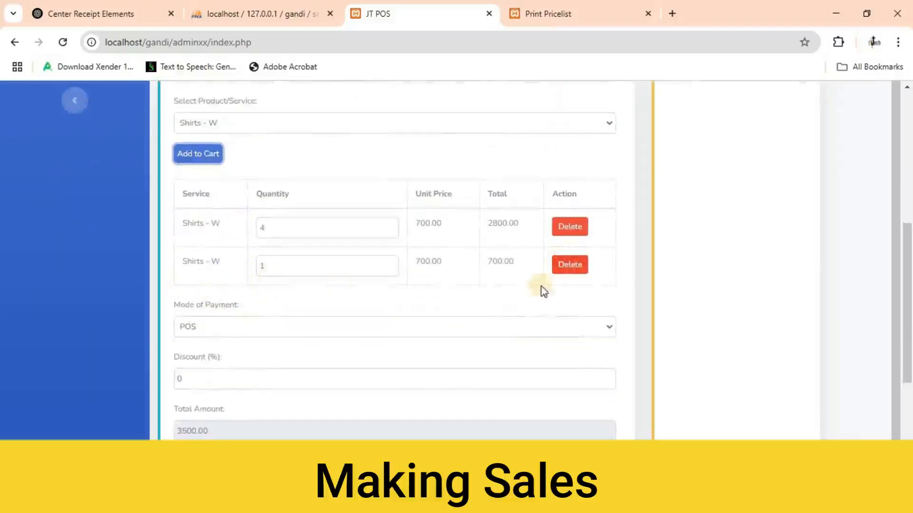
{"action": "left_click", "coordinate": [570, 265]}
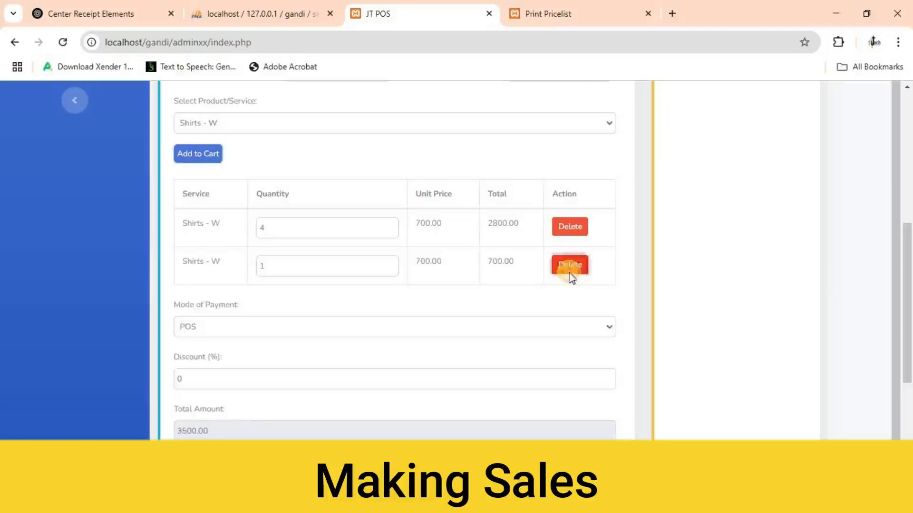
{"action": "left_click", "coordinate": [570, 228]}
Add the Shirts - WI service to the cart with a quantity of 5.
{"action": "scroll", "coordinate": [210, 176], "scroll_direction": "up", "scroll_amount": 1}
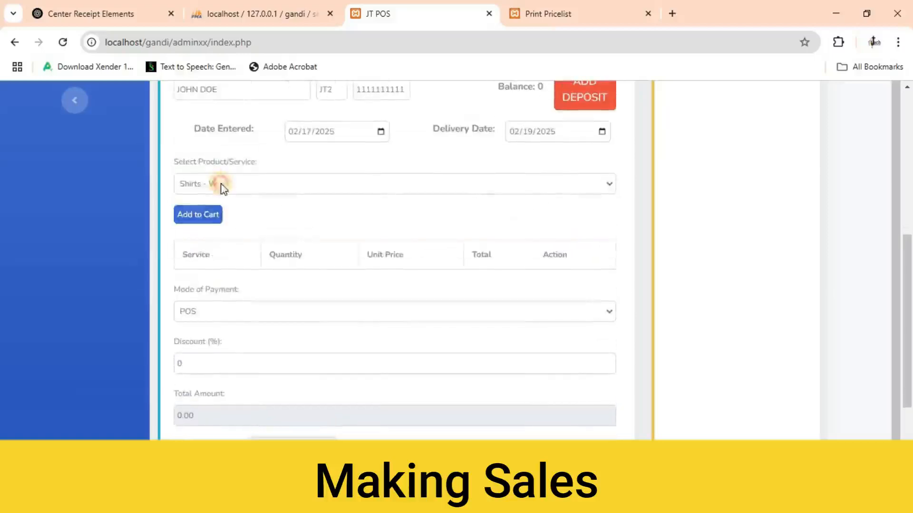
{"action": "left_click", "coordinate": [220, 185]}
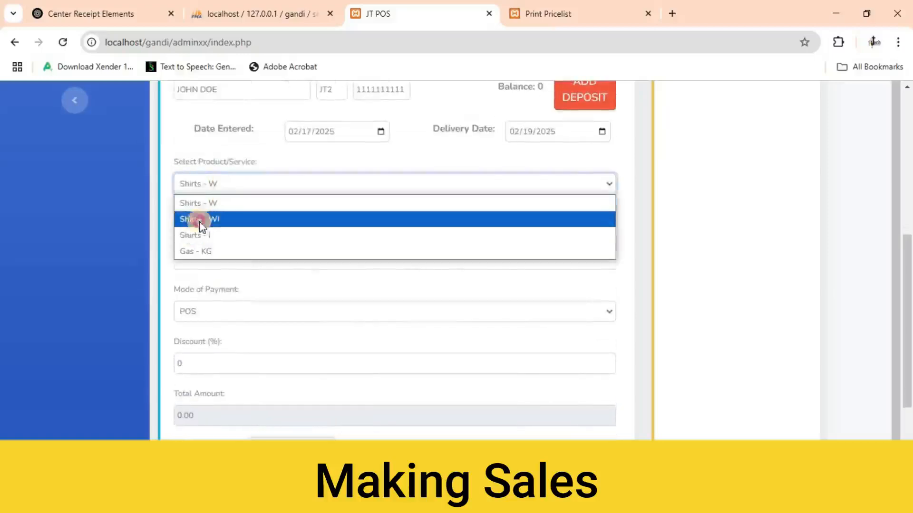
{"action": "left_click", "coordinate": [198, 220]}
{"action": "left_click", "coordinate": [198, 216]}
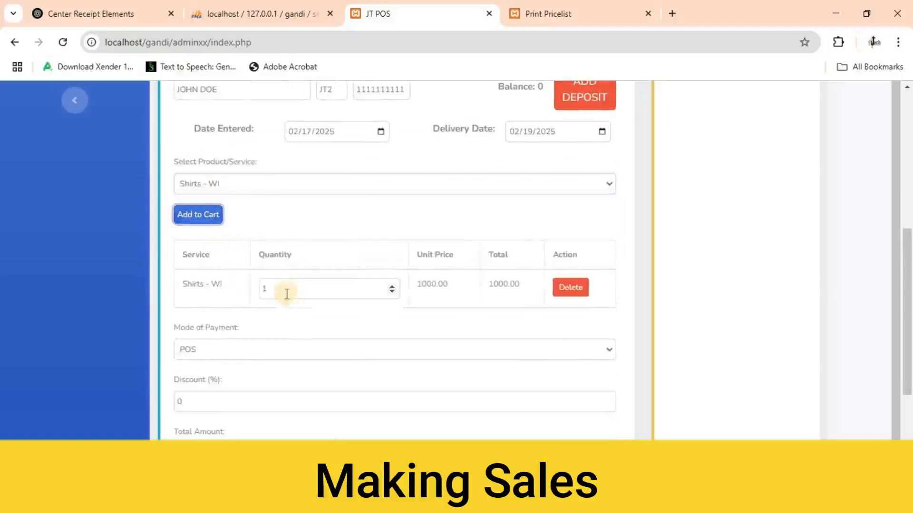
{"action": "left_click_drag", "start_coordinate": [285, 291], "coordinate": [251, 294]}
{"action": "type", "text": "5"}
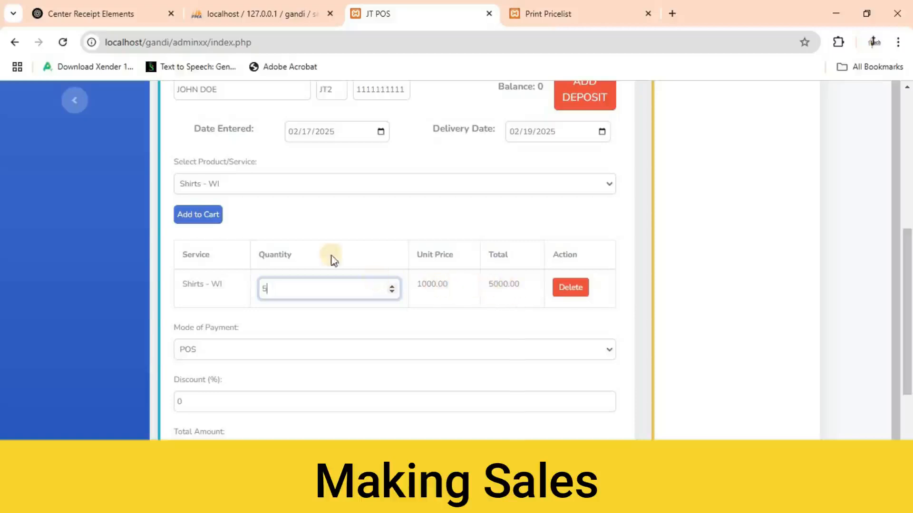
Add the Shirts - I service to the cart with a quantity of 2.
{"action": "left_click", "coordinate": [318, 189]}
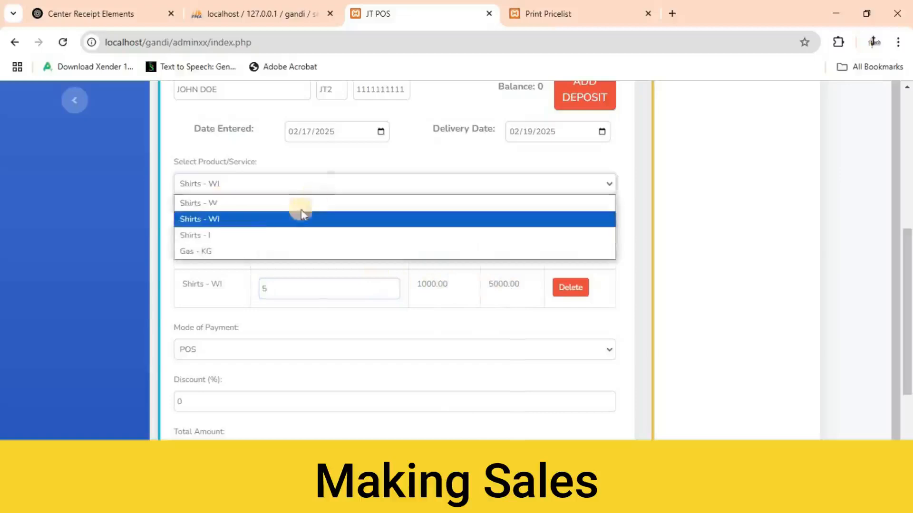
{"action": "left_click", "coordinate": [214, 235]}
{"action": "left_click", "coordinate": [195, 217]}
{"action": "double_click", "coordinate": [261, 327]}
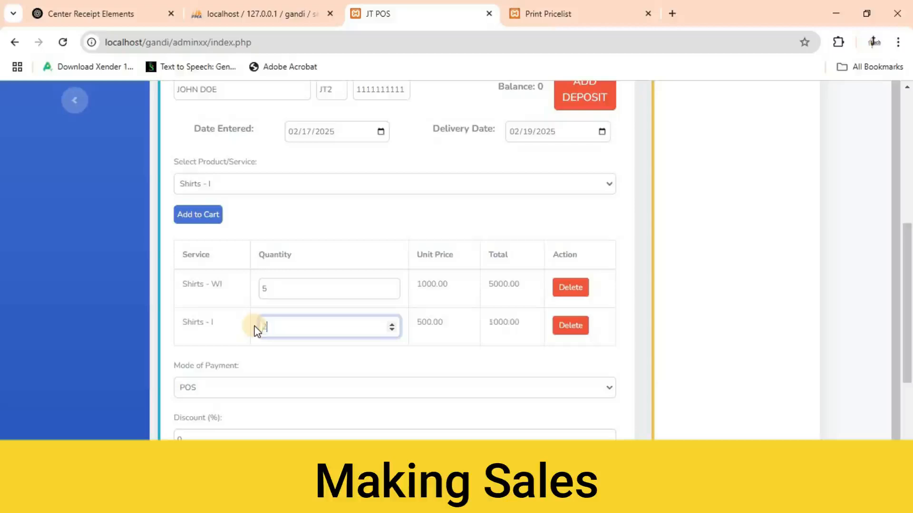
Review the sale form's customer, dates, cart items, payment mode, total amount and customer balance.
{"action": "scroll", "coordinate": [255, 314], "scroll_direction": "down", "scroll_amount": 3}
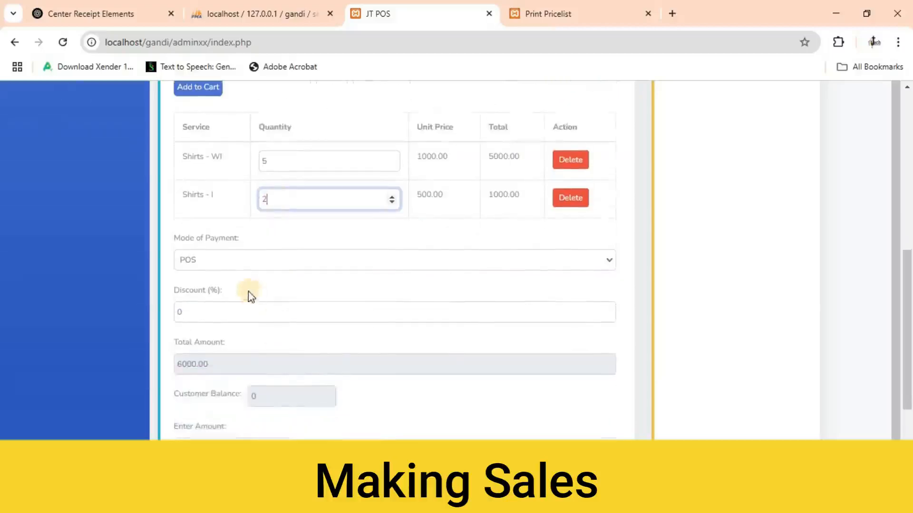
{"action": "scroll", "coordinate": [236, 286], "scroll_direction": "down", "scroll_amount": 2}
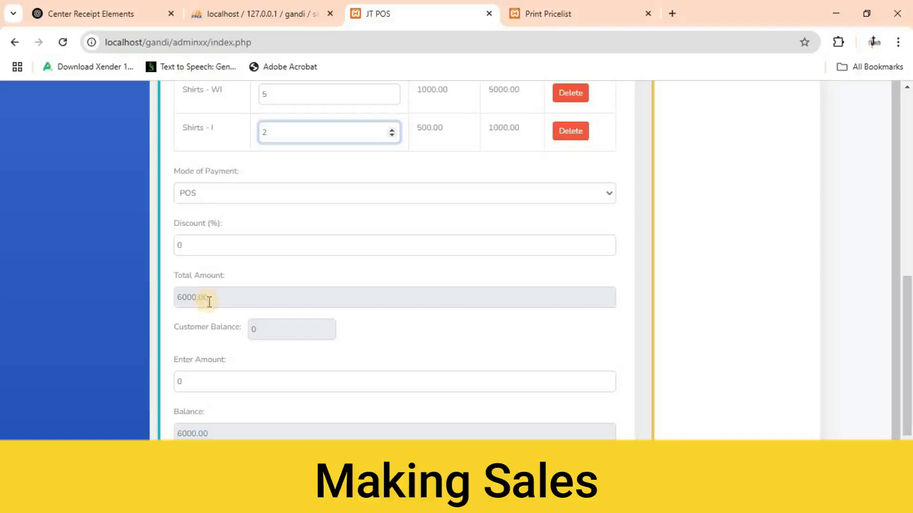
{"action": "scroll", "coordinate": [214, 303], "scroll_direction": "up", "scroll_amount": 10}
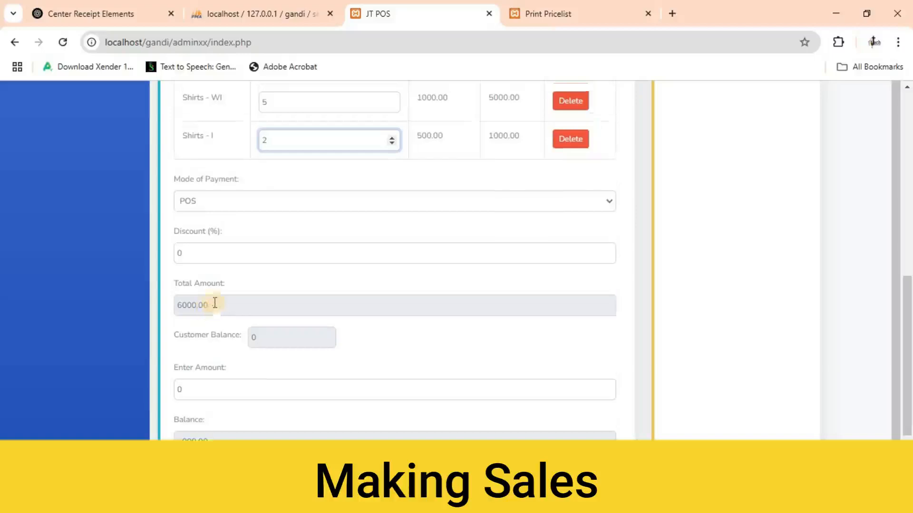
{"action": "scroll", "coordinate": [258, 255], "scroll_direction": "up", "scroll_amount": 5}
{"action": "scroll", "coordinate": [258, 257], "scroll_direction": "down", "scroll_amount": 6}
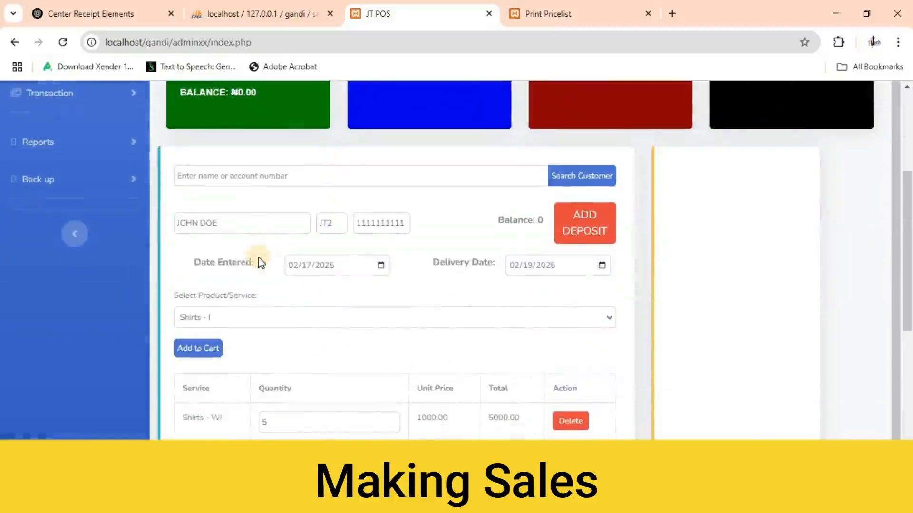
{"action": "scroll", "coordinate": [261, 263], "scroll_direction": "down", "scroll_amount": 2}
{"action": "scroll", "coordinate": [261, 263], "scroll_direction": "down", "scroll_amount": 10}
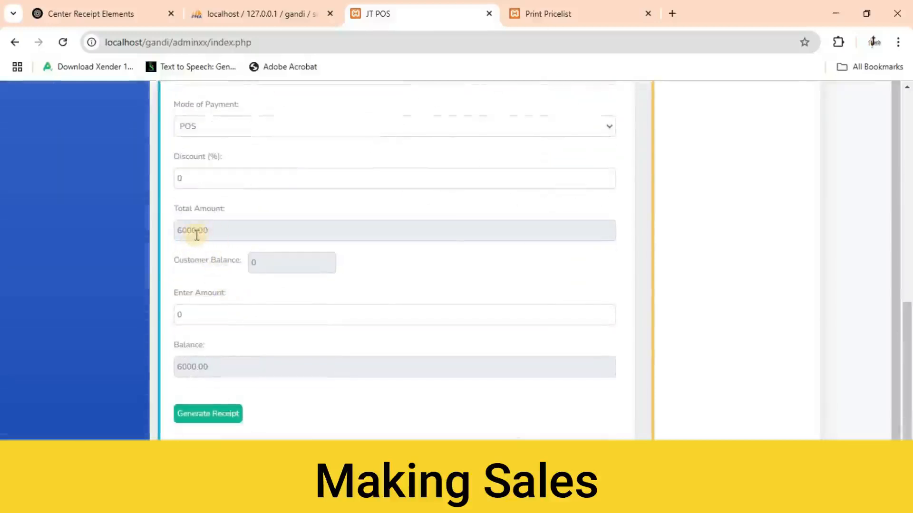
{"action": "scroll", "coordinate": [349, 255], "scroll_direction": "up", "scroll_amount": 15}
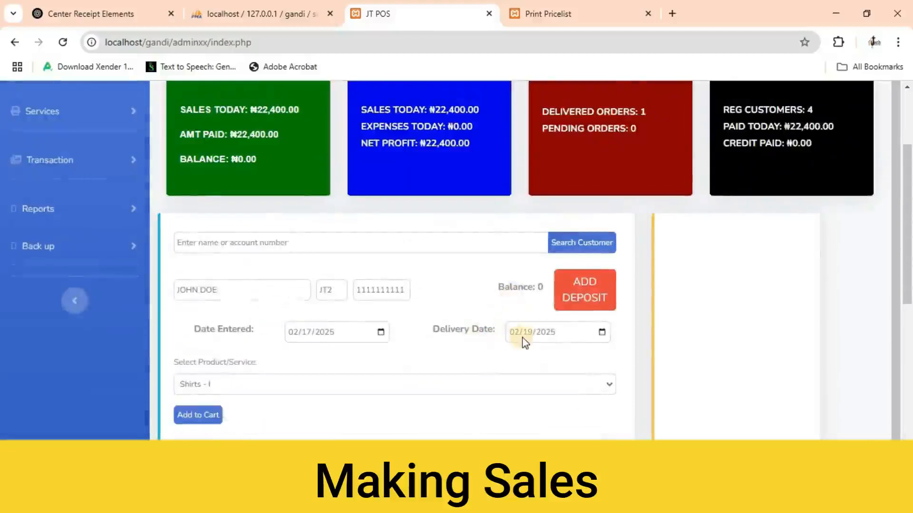
Enter 4000 as the amount the customer pays for the sale.
{"action": "scroll", "coordinate": [363, 347], "scroll_direction": "down", "scroll_amount": 12}
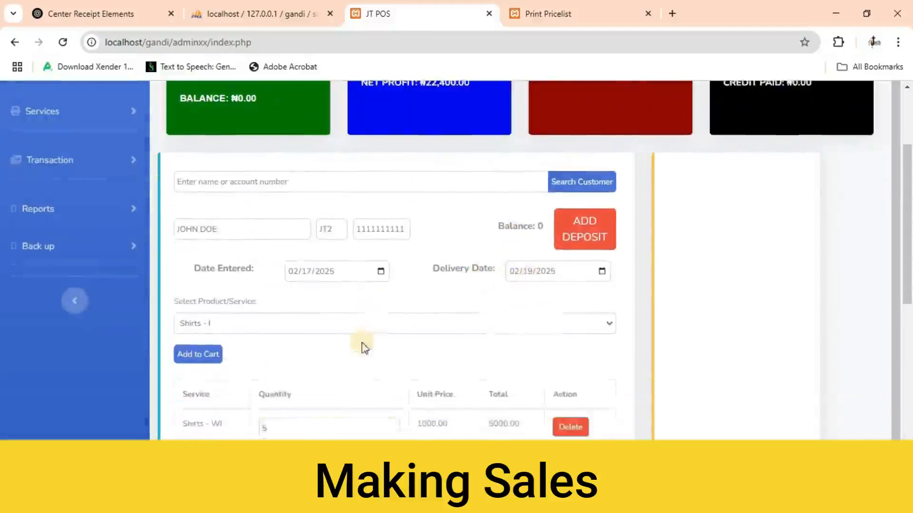
{"action": "left_click", "coordinate": [200, 283]}
{"action": "left_click_drag", "start_coordinate": [199, 283], "coordinate": [163, 285]}
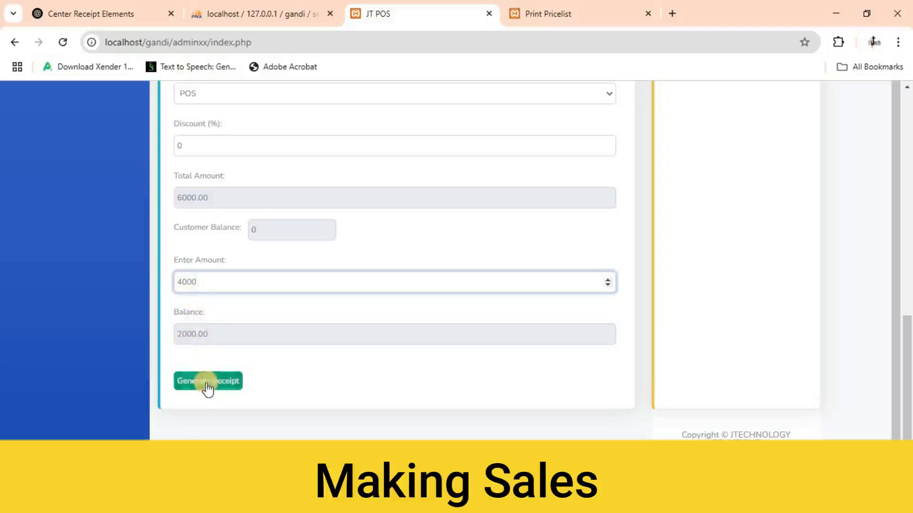
Generate the receipt for the part-paid sale and save the sale.
{"action": "scroll", "coordinate": [224, 328], "scroll_direction": "up", "scroll_amount": 1}
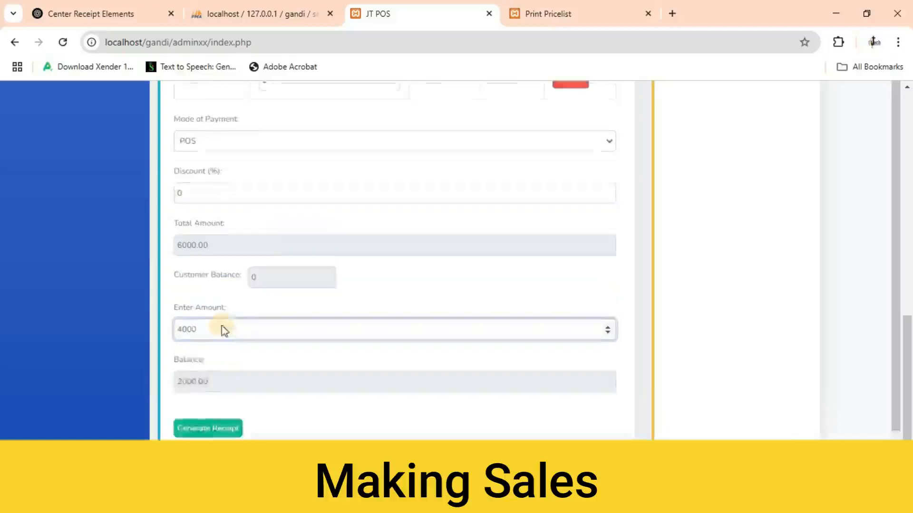
{"action": "scroll", "coordinate": [210, 267], "scroll_direction": "up", "scroll_amount": 1}
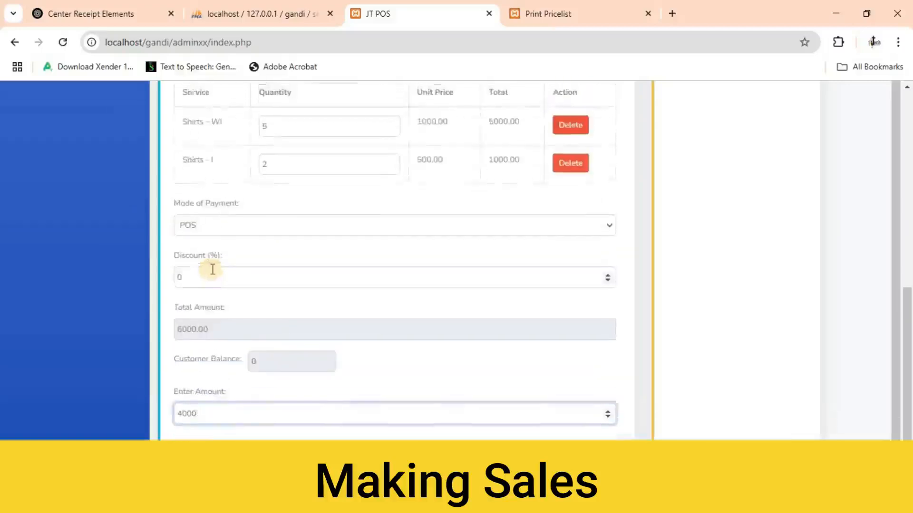
{"action": "scroll", "coordinate": [212, 271], "scroll_direction": "up", "scroll_amount": 1}
{"action": "scroll", "coordinate": [213, 273], "scroll_direction": "down", "scroll_amount": 1}
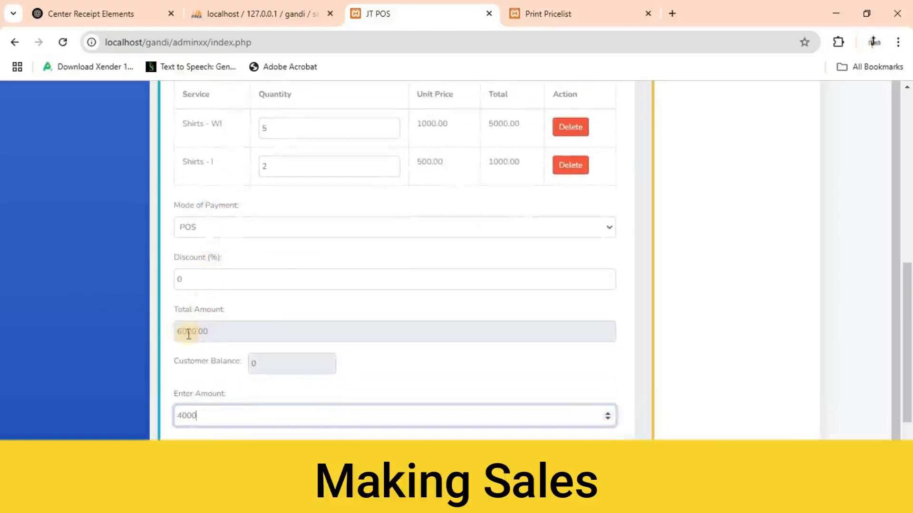
{"action": "scroll", "coordinate": [204, 332], "scroll_direction": "down", "scroll_amount": 2}
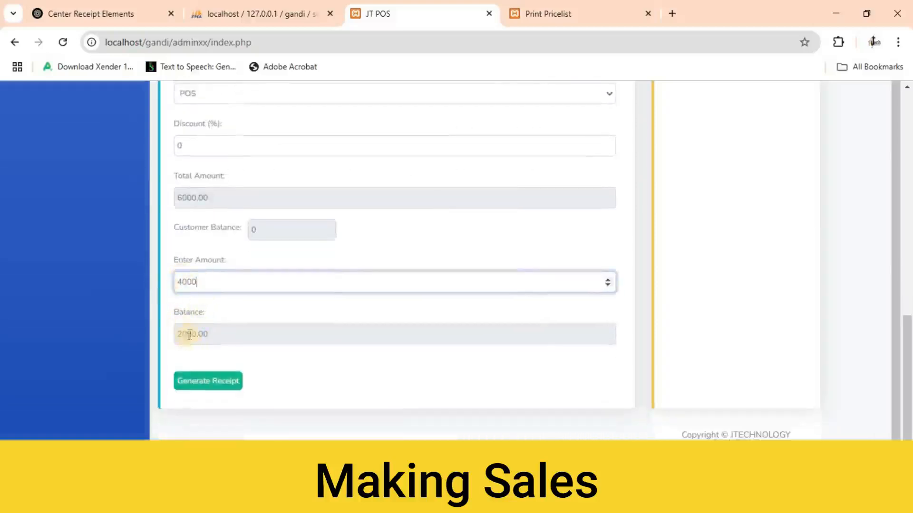
{"action": "left_click", "coordinate": [197, 380]}
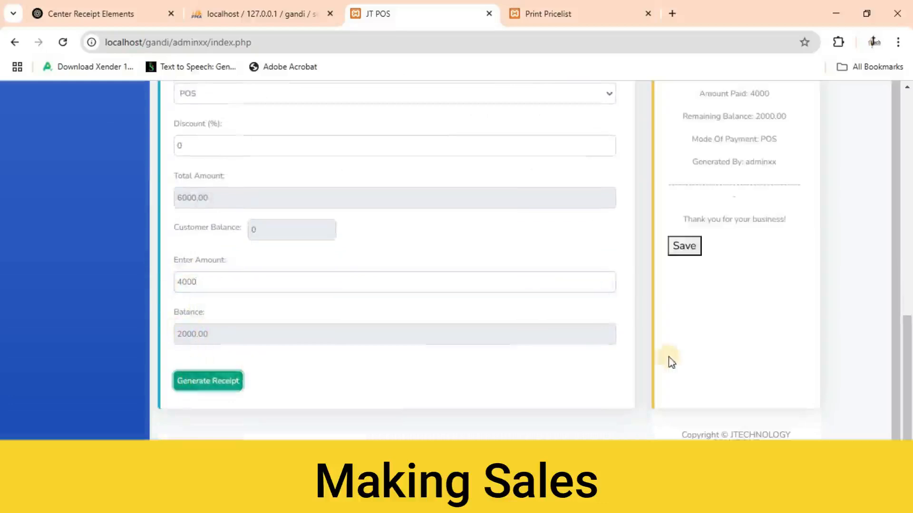
{"action": "scroll", "coordinate": [750, 318], "scroll_direction": "up", "scroll_amount": 3}
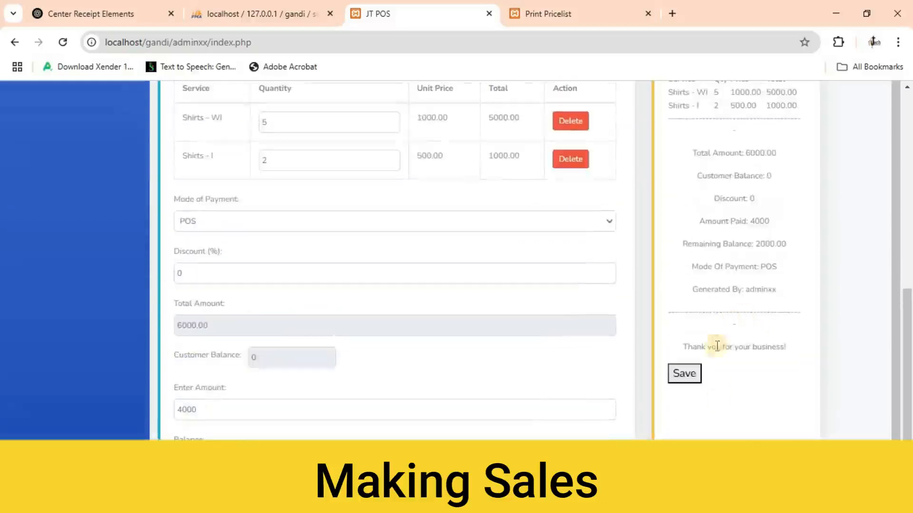
{"action": "left_click", "coordinate": [682, 378]}
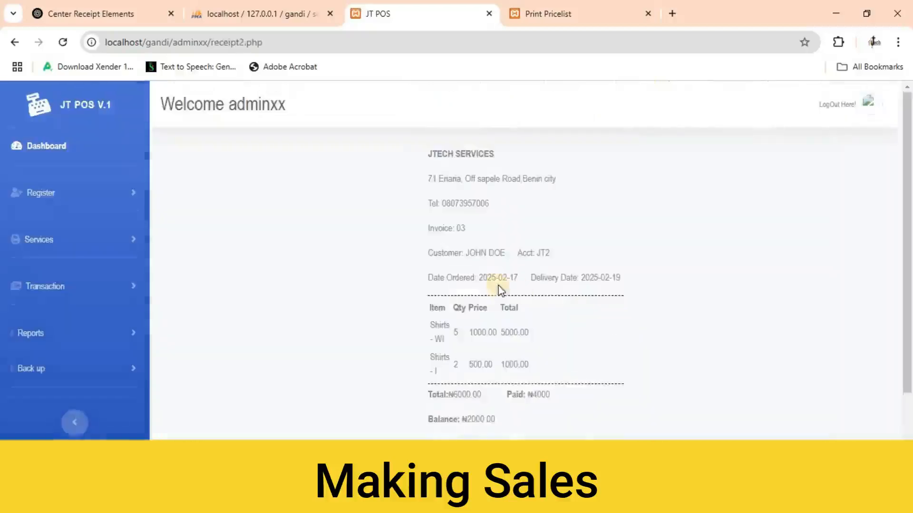
Open the saved receipt's print preview and maximize the print window.
{"action": "scroll", "coordinate": [494, 291], "scroll_direction": "down", "scroll_amount": 2}
{"action": "left_click", "coordinate": [503, 424]}
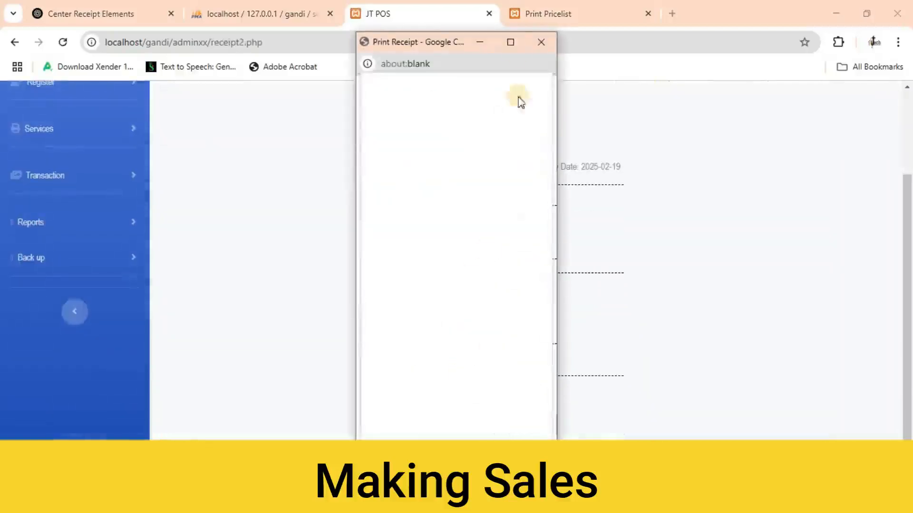
{"action": "left_click", "coordinate": [510, 45]}
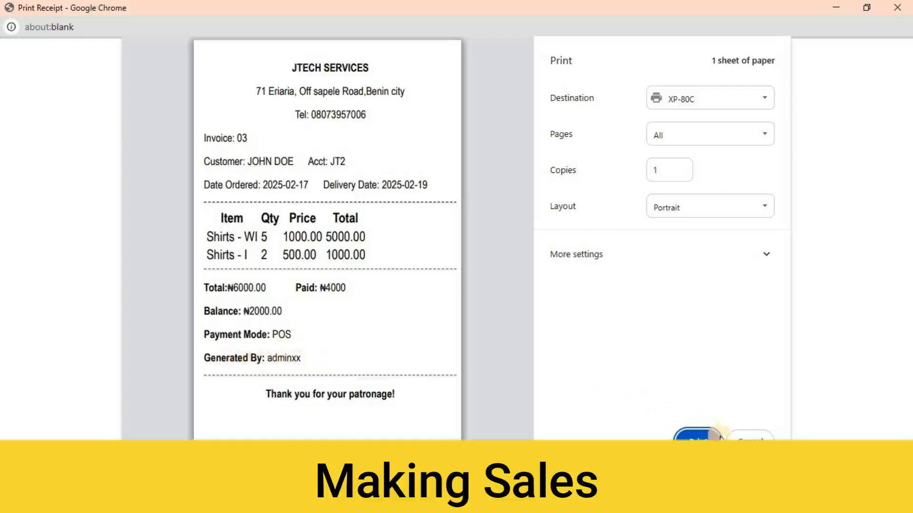
Leave the receipt's print preview and close the receipt windows to return to the dashboard.
{"action": "left_click", "coordinate": [692, 438]}
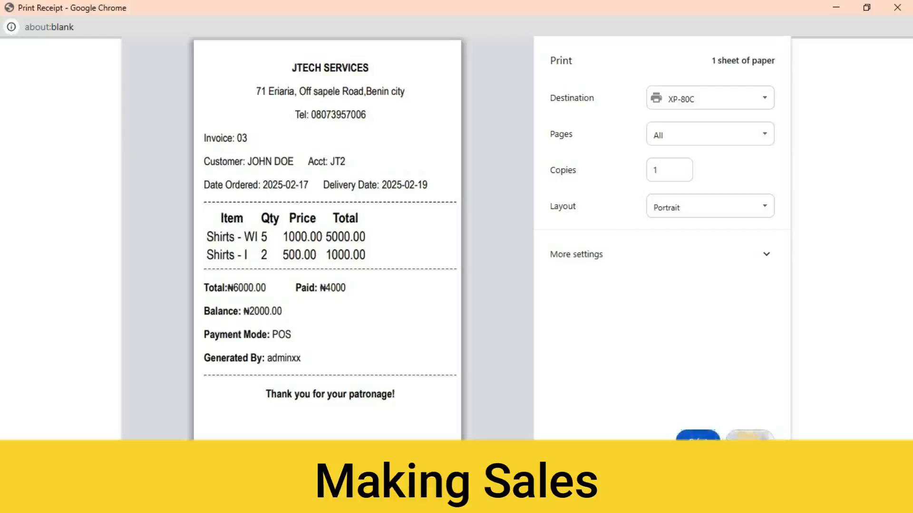
{"action": "left_click", "coordinate": [749, 437]}
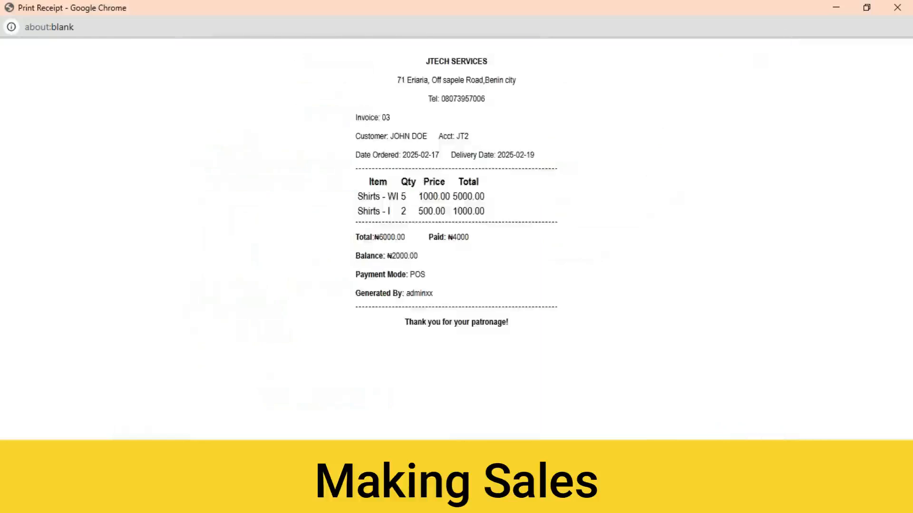
{"action": "left_click", "coordinate": [897, 7]}
{"action": "left_click", "coordinate": [544, 426]}
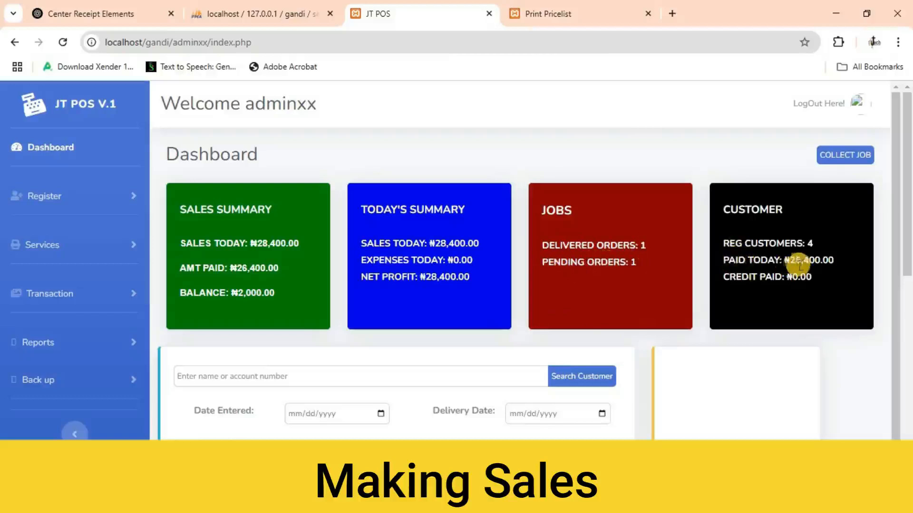
Search for the part-paying registered customer by account number and check the customer's balance.
{"action": "scroll", "coordinate": [388, 352], "scroll_direction": "down", "scroll_amount": 1}
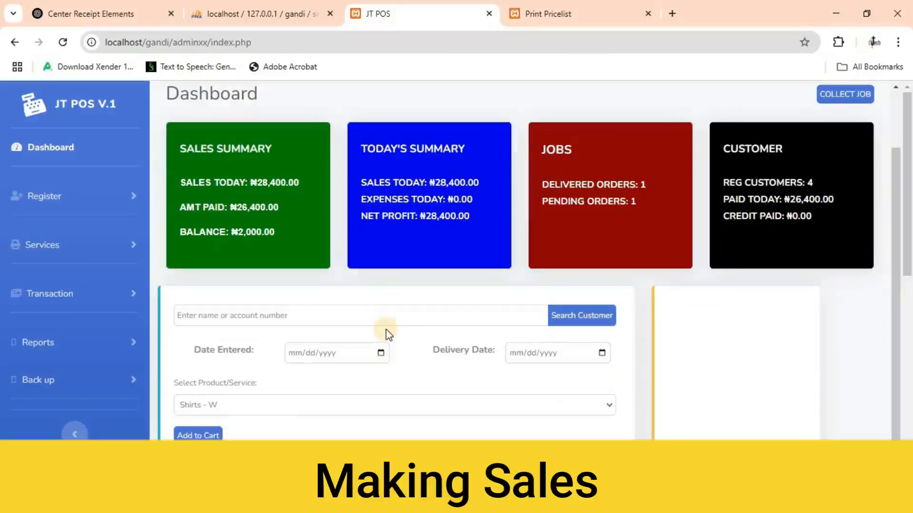
{"action": "left_click", "coordinate": [417, 320]}
{"action": "type", "text": "JT"}
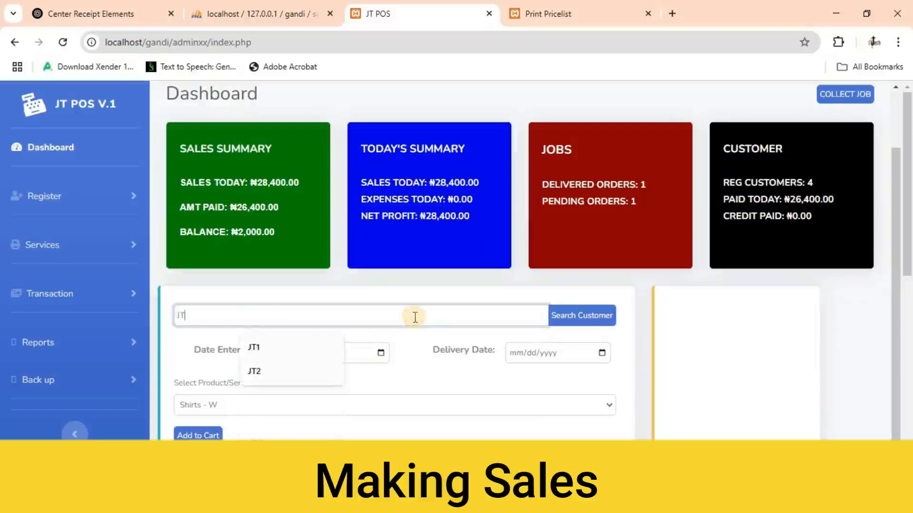
{"action": "type", "text": "2"}
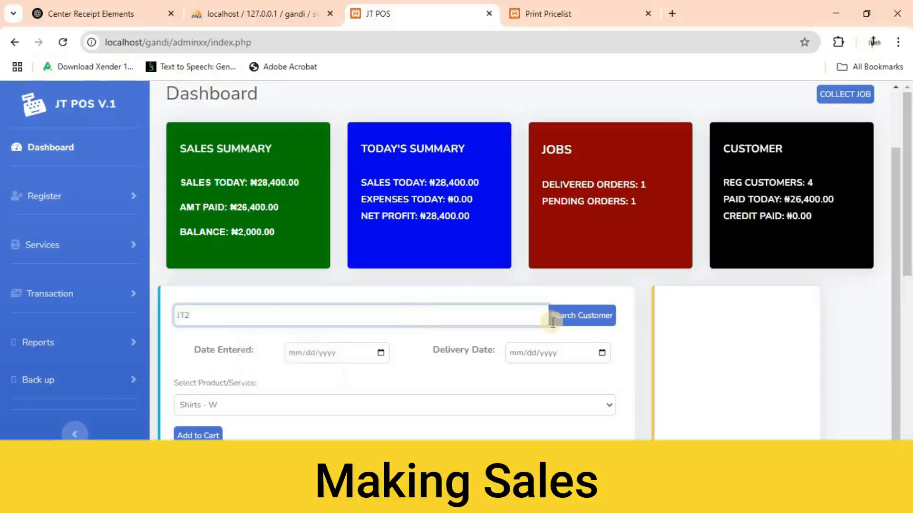
{"action": "left_click", "coordinate": [585, 321]}
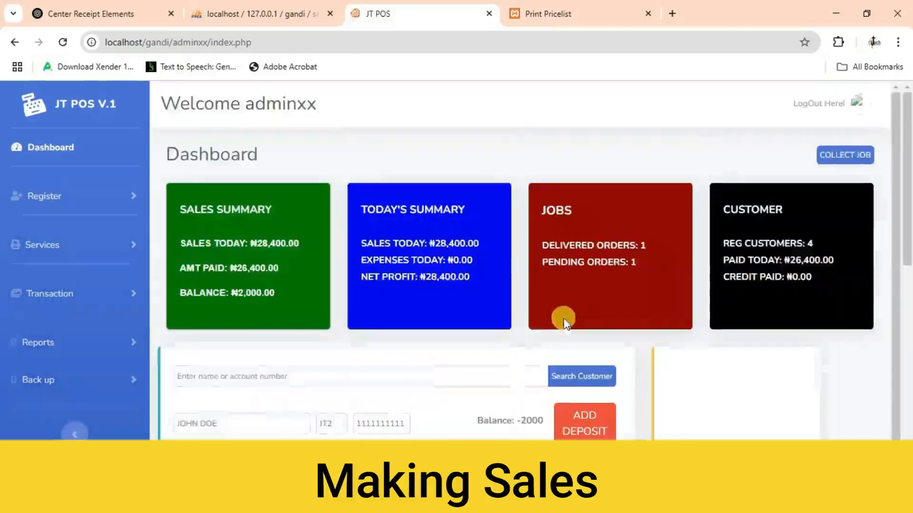
{"action": "scroll", "coordinate": [355, 339], "scroll_direction": "down", "scroll_amount": 1}
{"action": "scroll", "coordinate": [339, 335], "scroll_direction": "down", "scroll_amount": 4}
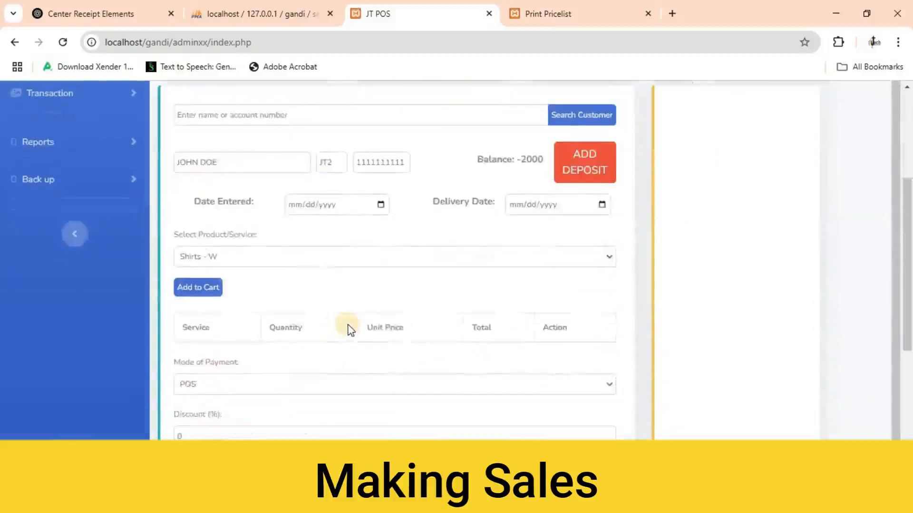
{"action": "scroll", "coordinate": [348, 326], "scroll_direction": "up", "scroll_amount": 1}
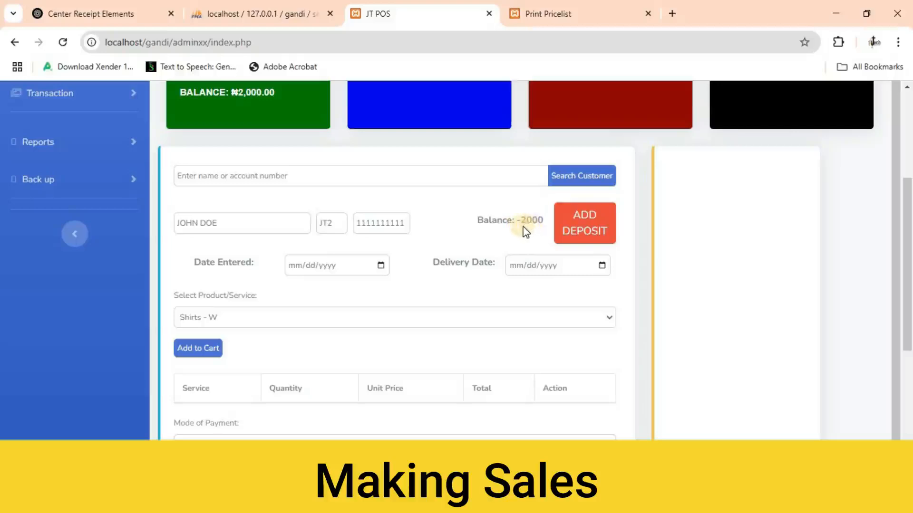
{"action": "scroll", "coordinate": [526, 232], "scroll_direction": "up", "scroll_amount": 1}
{"action": "scroll", "coordinate": [485, 259], "scroll_direction": "down", "scroll_amount": 1}
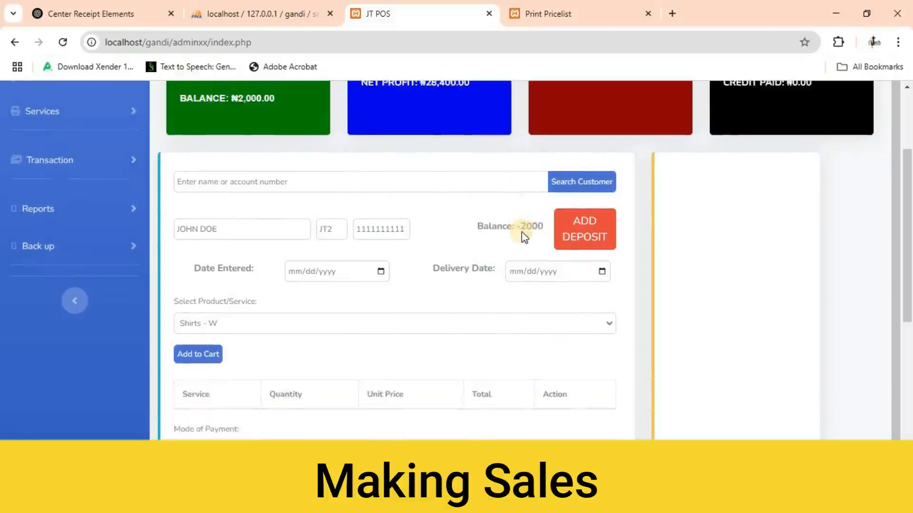
Add a deposit of 2000 for the customer with Cash as the mode of payment, and save it.
{"action": "left_click", "coordinate": [584, 236]}
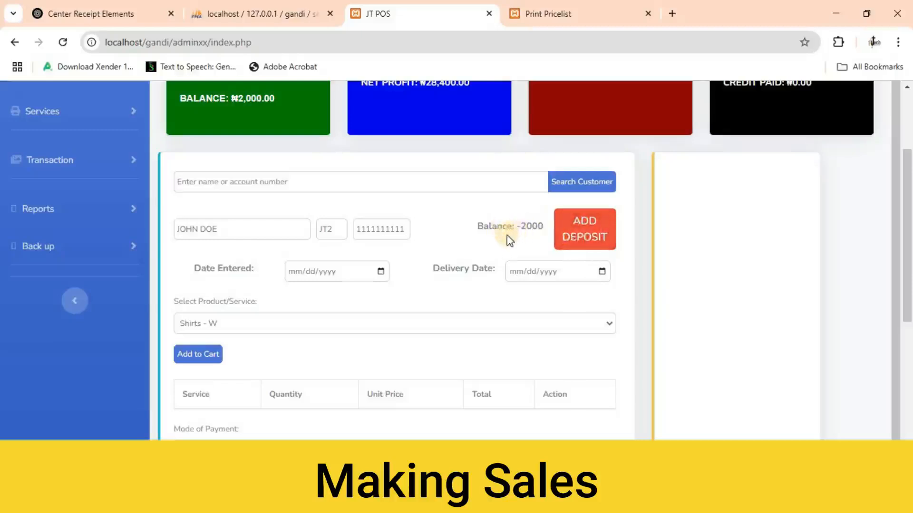
{"action": "left_click", "coordinate": [581, 237]}
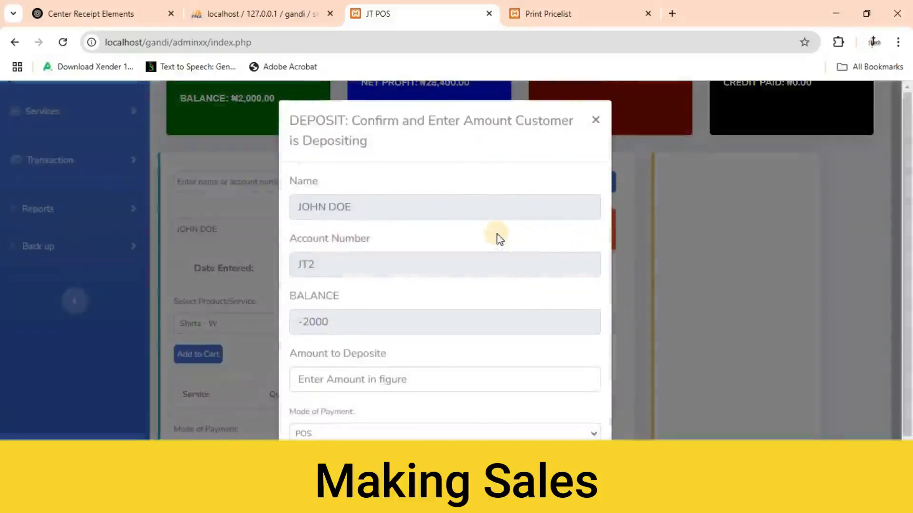
{"action": "scroll", "coordinate": [492, 233], "scroll_direction": "down", "scroll_amount": 1}
{"action": "scroll", "coordinate": [473, 234], "scroll_direction": "up", "scroll_amount": 1}
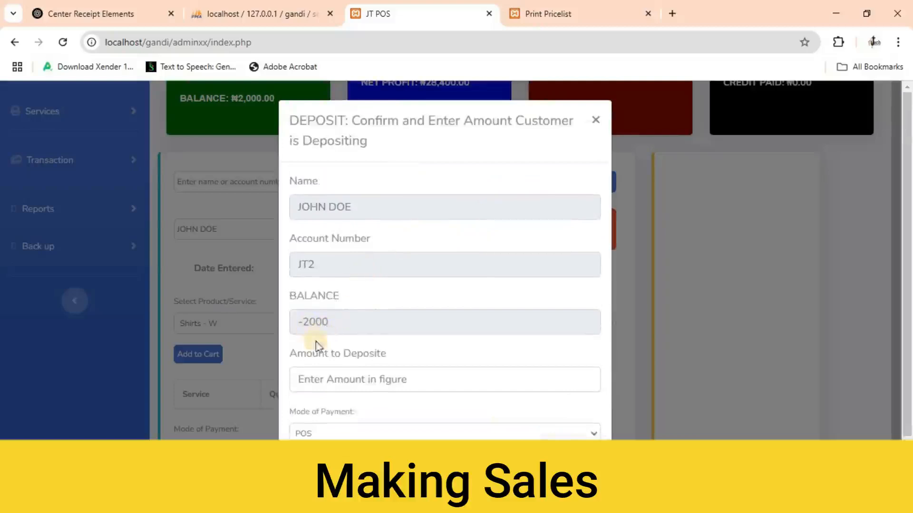
{"action": "scroll", "coordinate": [318, 337], "scroll_direction": "down", "scroll_amount": 1}
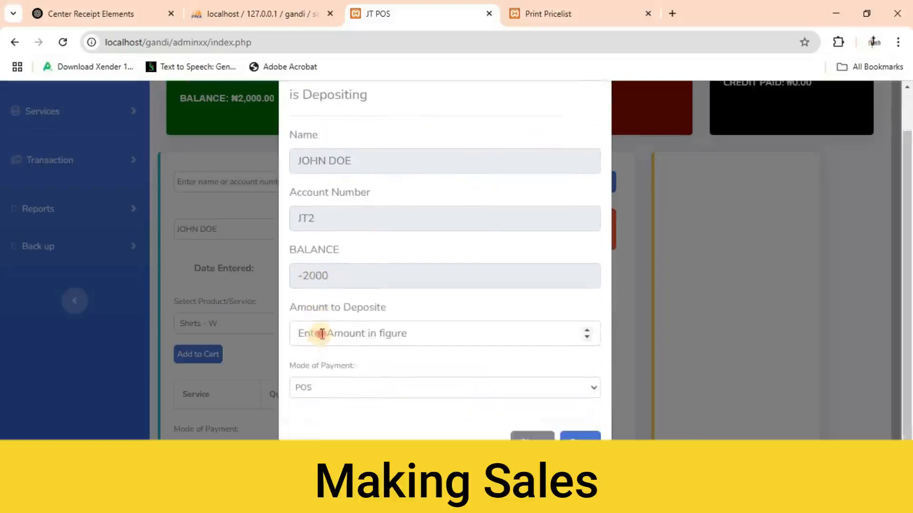
{"action": "left_click", "coordinate": [322, 334]}
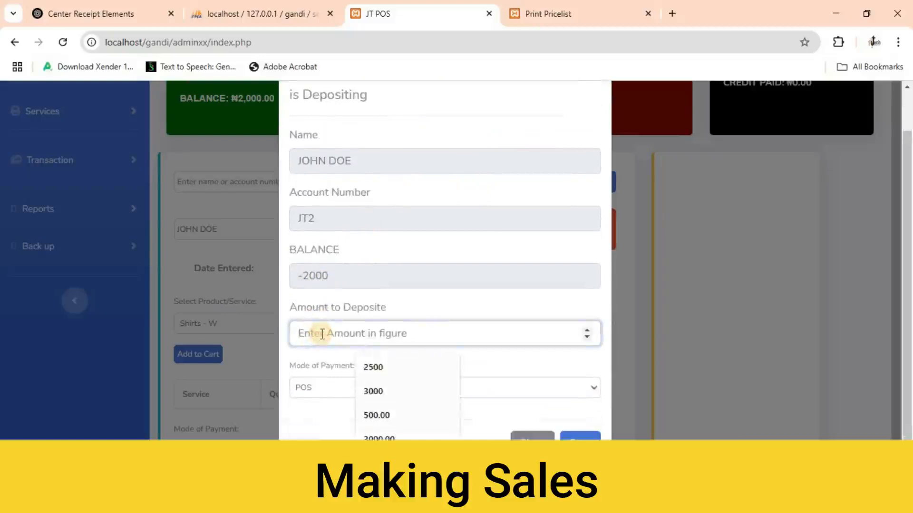
{"action": "type", "text": "2000"}
{"action": "left_click", "coordinate": [350, 383]}
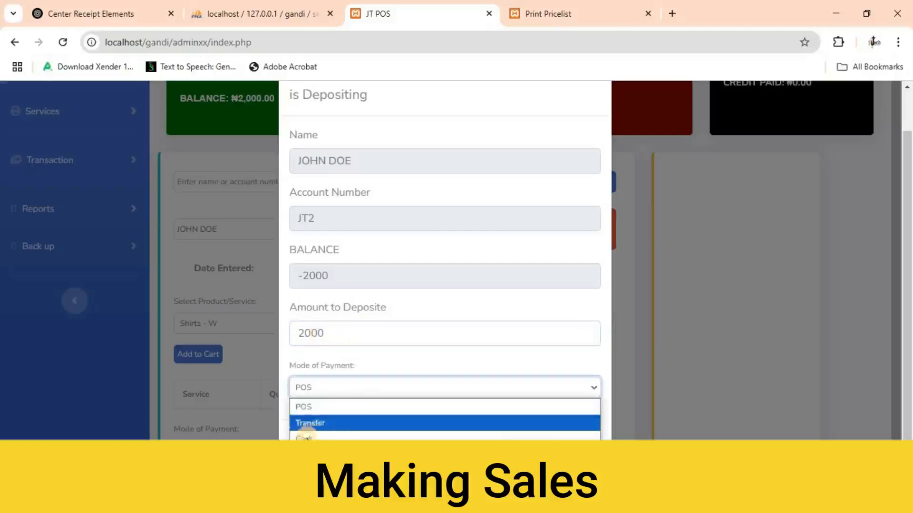
{"action": "left_click", "coordinate": [305, 436]}
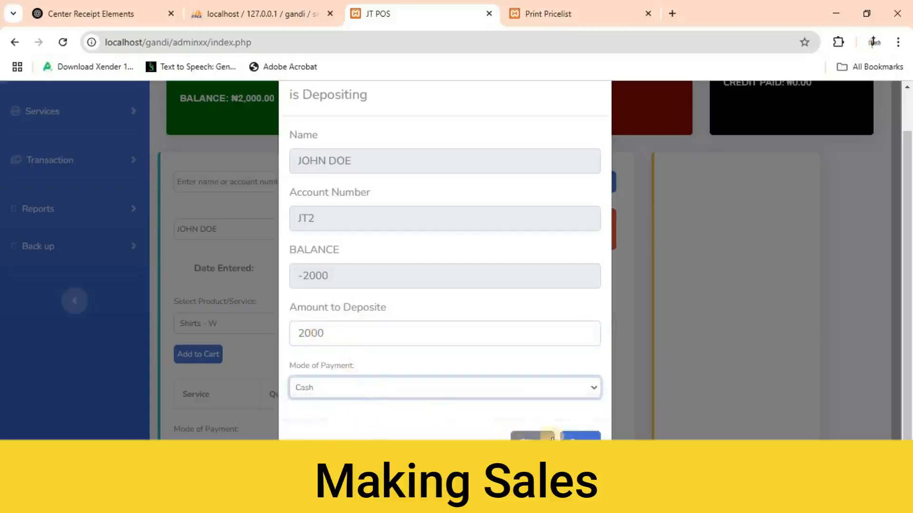
{"action": "left_click", "coordinate": [579, 436]}
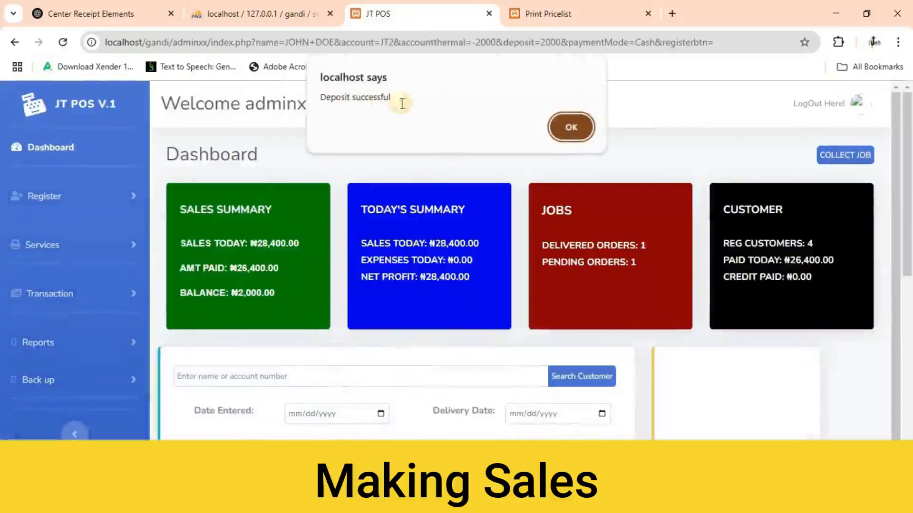
{"action": "left_click", "coordinate": [573, 128]}
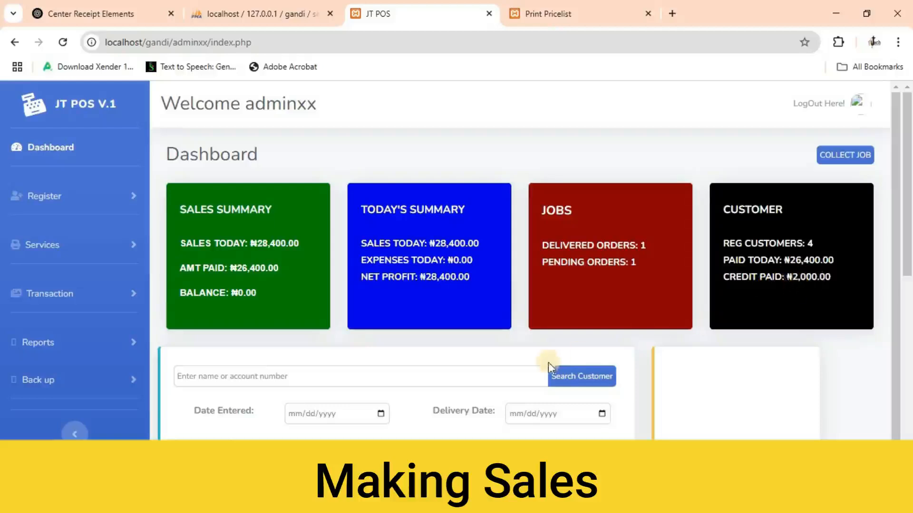
Look up the same customer again by account number after the cash deposit.
{"action": "scroll", "coordinate": [477, 351], "scroll_direction": "down", "scroll_amount": 1}
{"action": "left_click", "coordinate": [460, 315]}
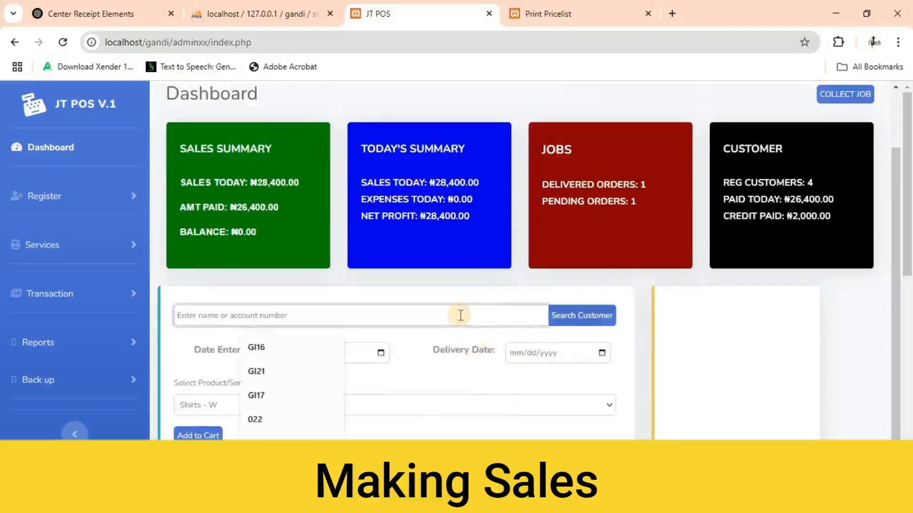
{"action": "type", "text": "JT"}
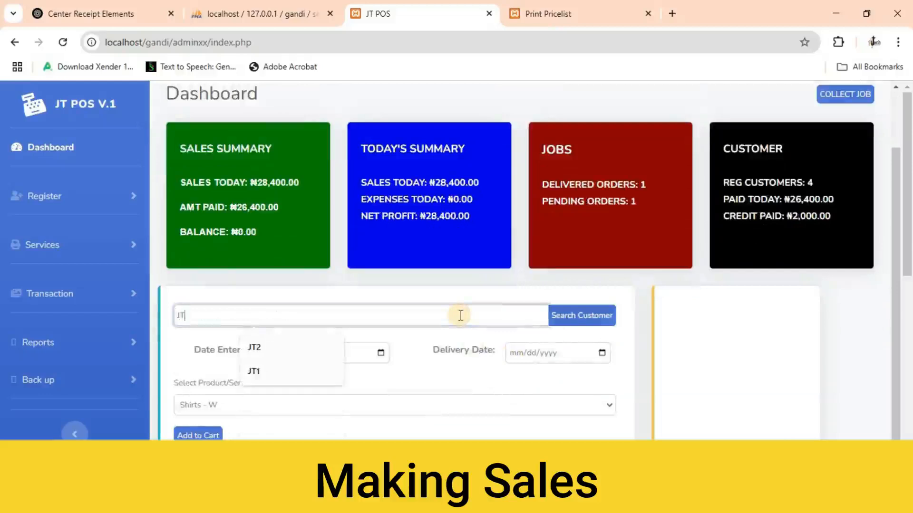
{"action": "type", "text": "2"}
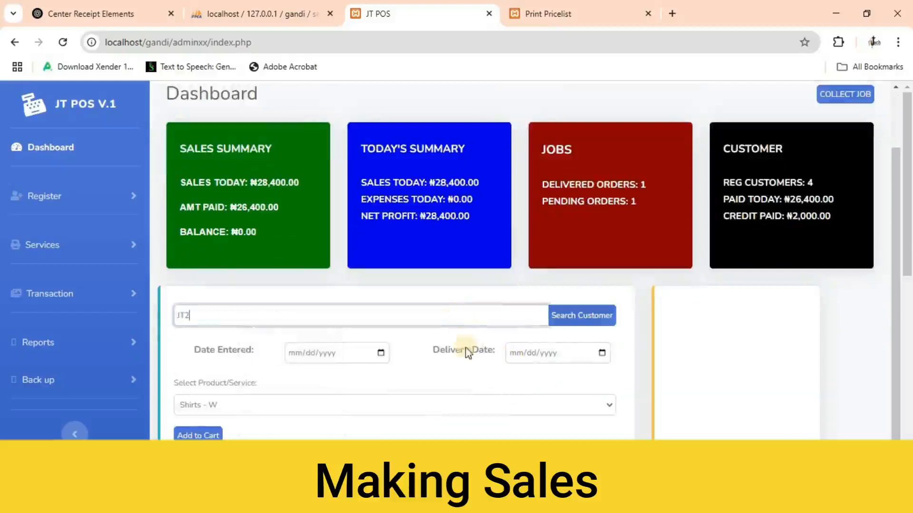
{"action": "left_click", "coordinate": [574, 317]}
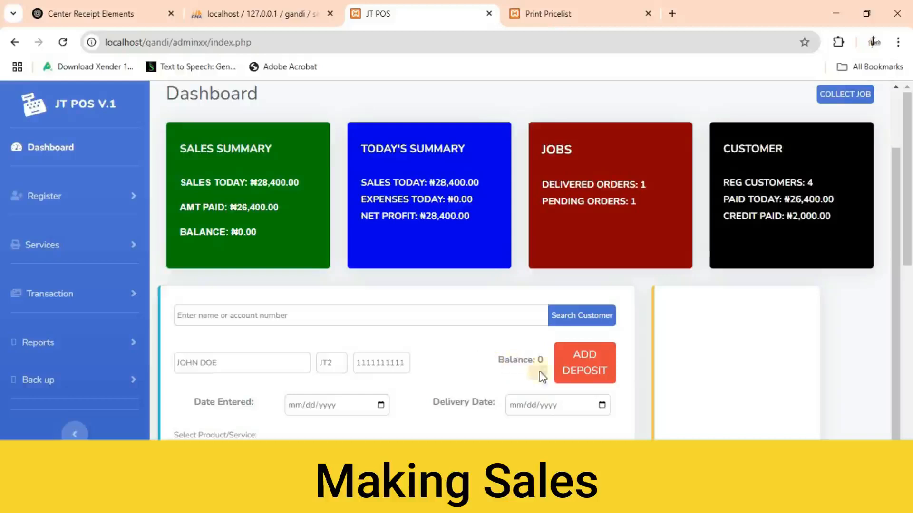
Add a deposit of 5000 for the customer with Transfer as the mode of payment, and save it.
{"action": "left_click", "coordinate": [580, 371]}
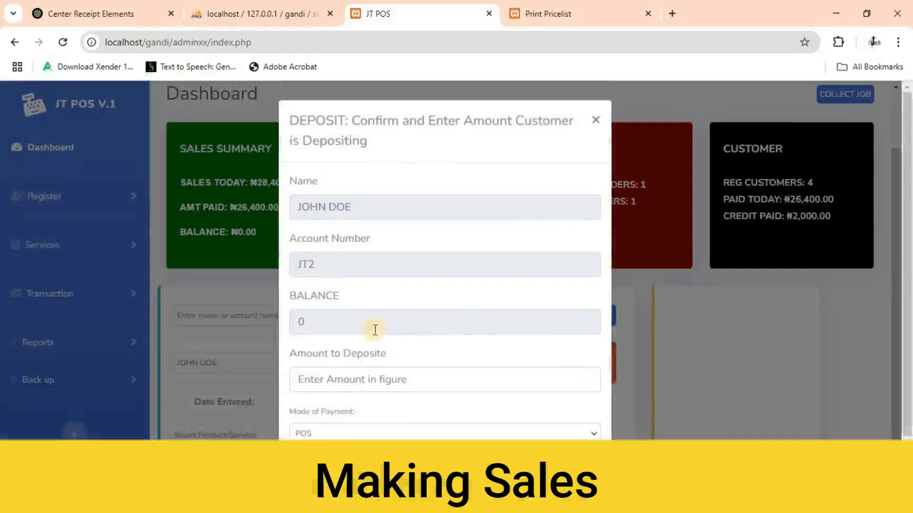
{"action": "left_click", "coordinate": [360, 386]}
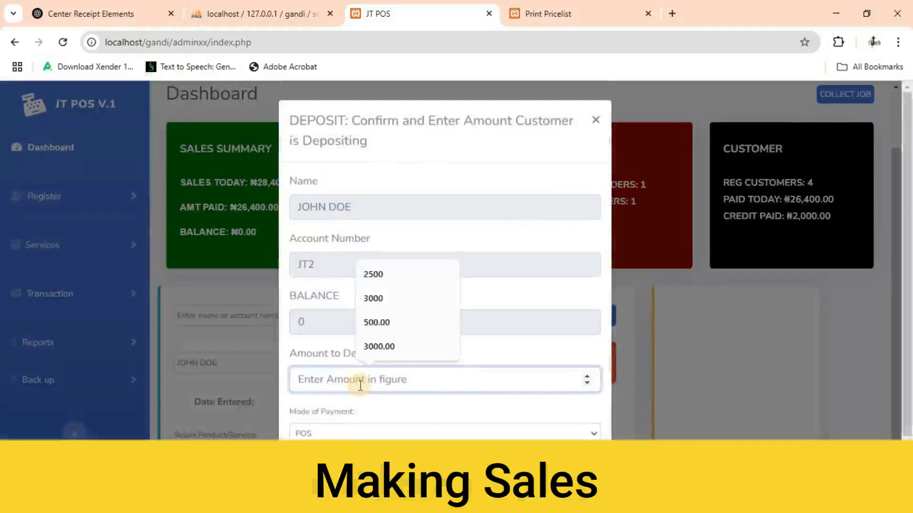
{"action": "type", "text": "5000"}
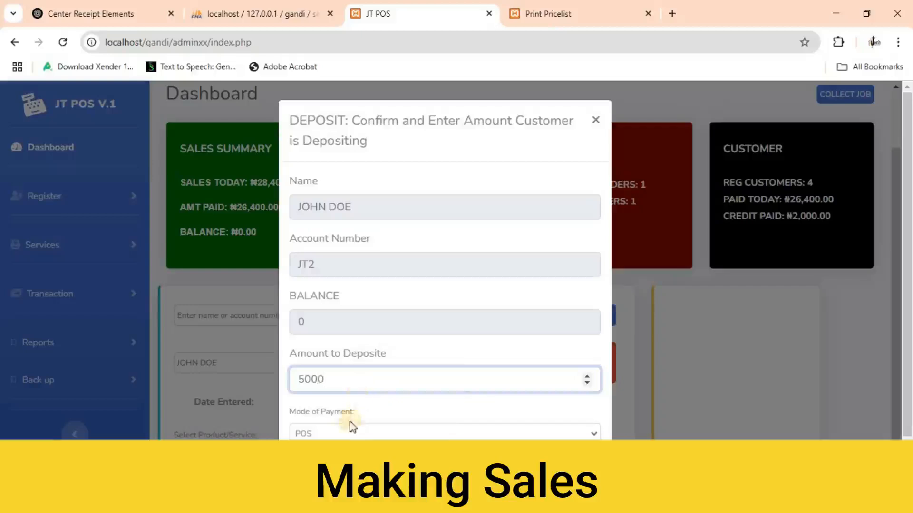
{"action": "left_click", "coordinate": [339, 433]}
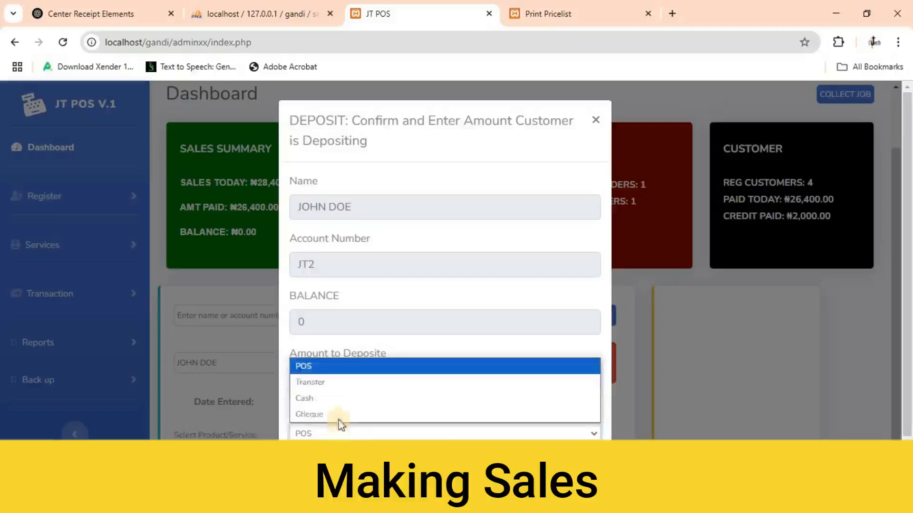
{"action": "left_click", "coordinate": [307, 382]}
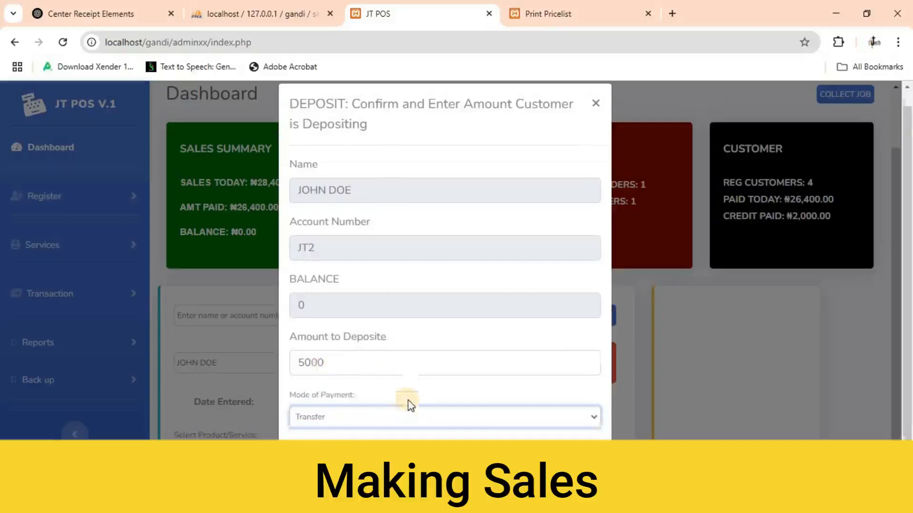
{"action": "scroll", "coordinate": [381, 380], "scroll_direction": "down", "scroll_amount": 1}
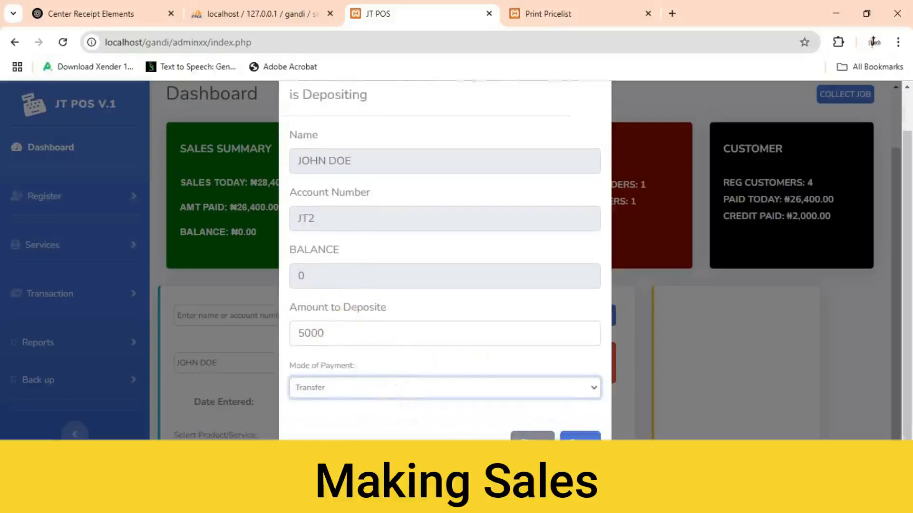
{"action": "left_click", "coordinate": [576, 436]}
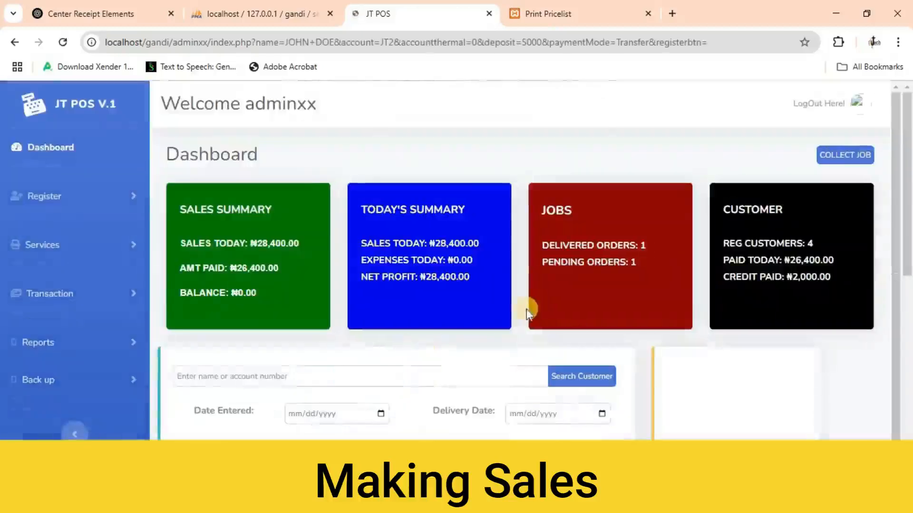
{"action": "left_click", "coordinate": [570, 127]}
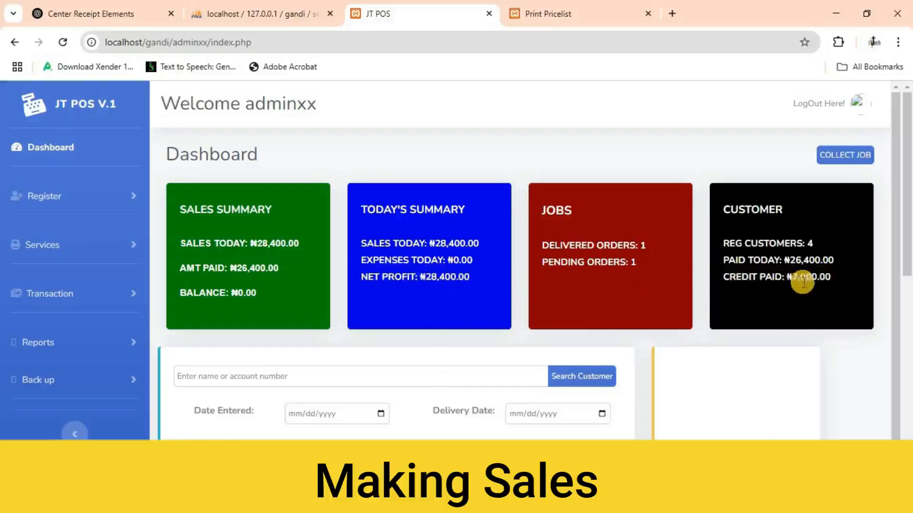
Search for customers with the account prefix JT and check their balances on the sale form.
{"action": "left_click", "coordinate": [407, 372]}
{"action": "type", "text": "JT"}
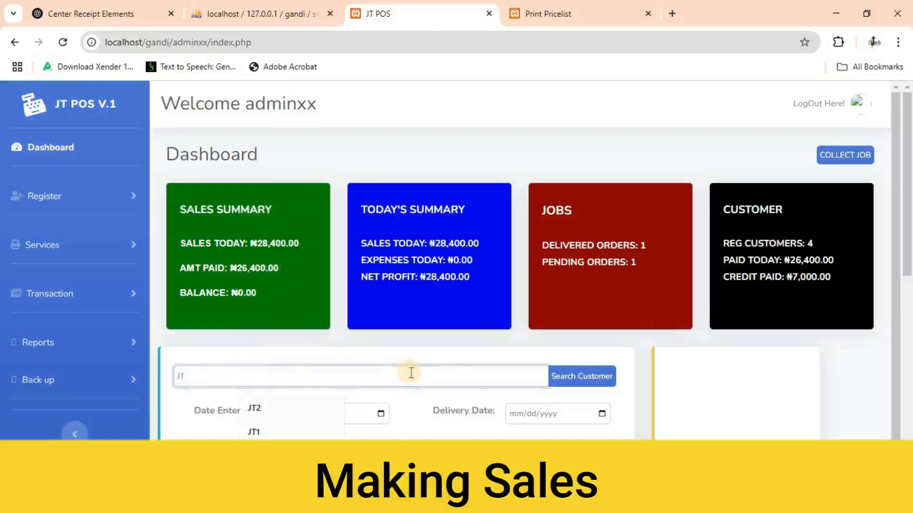
{"action": "left_click", "coordinate": [571, 377]}
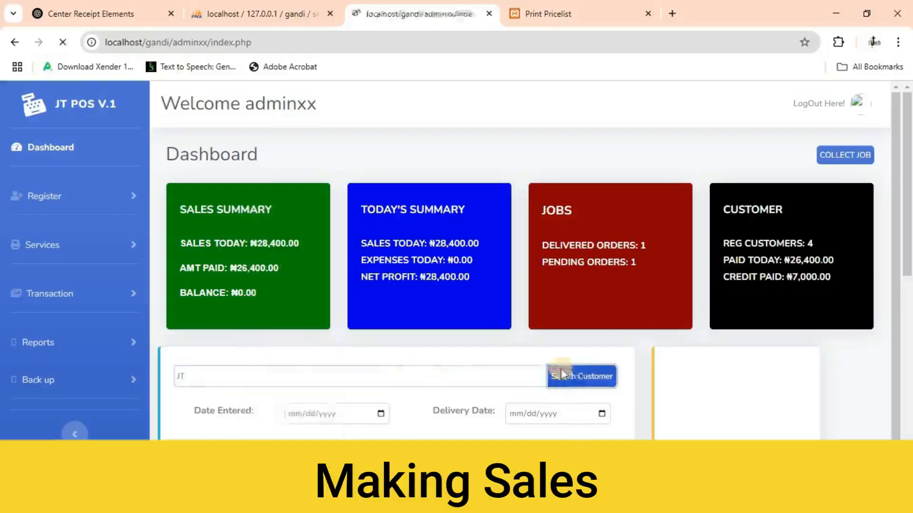
{"action": "scroll", "coordinate": [482, 398], "scroll_direction": "down", "scroll_amount": 1}
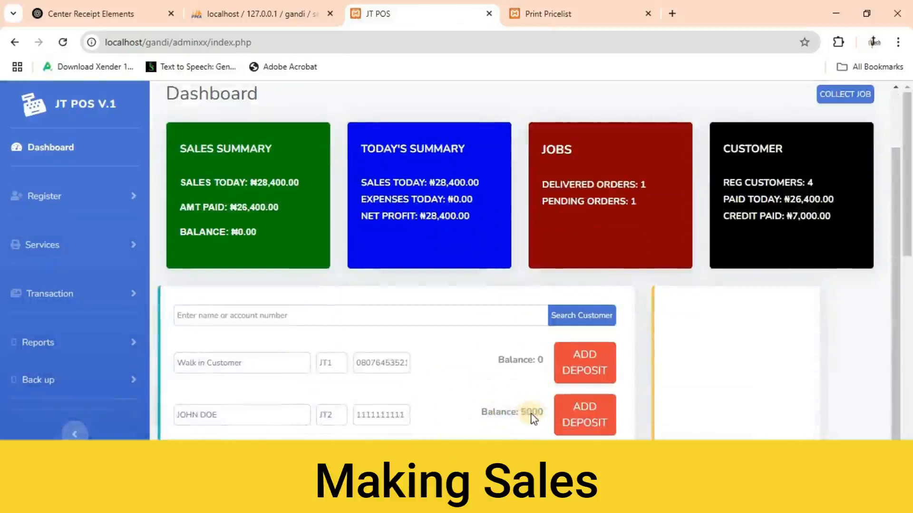
{"action": "scroll", "coordinate": [526, 414], "scroll_direction": "down", "scroll_amount": 4}
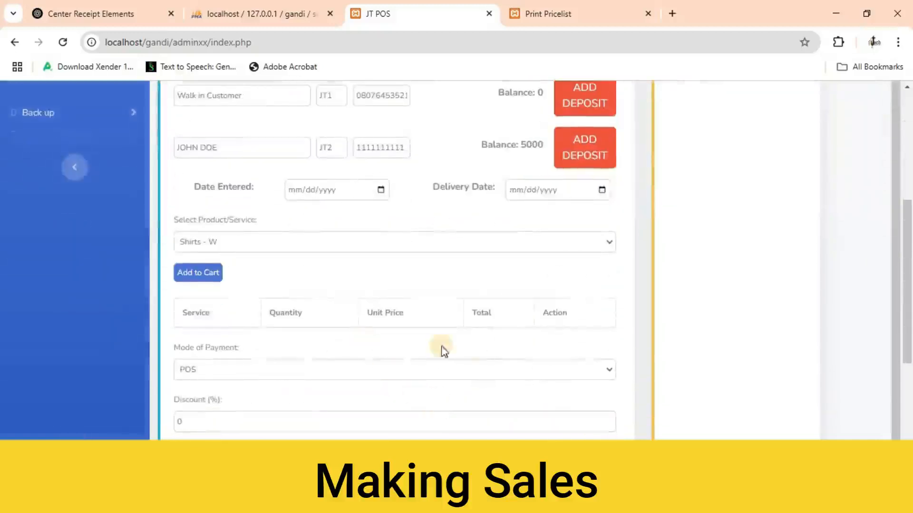
Load the registered customer with the credit balance into the sale form by searching for their copied account number.
{"action": "scroll", "coordinate": [483, 250], "scroll_direction": "up", "scroll_amount": 1}
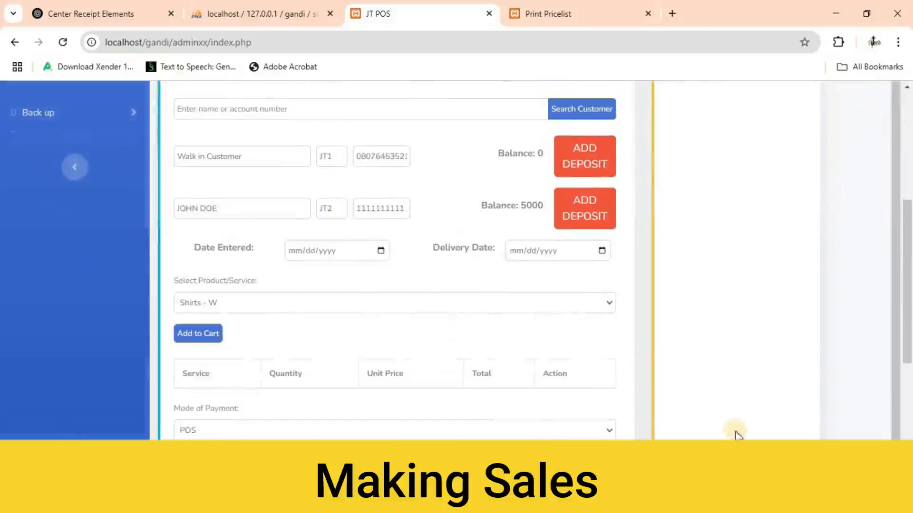
{"action": "scroll", "coordinate": [737, 435], "scroll_direction": "up", "scroll_amount": 2}
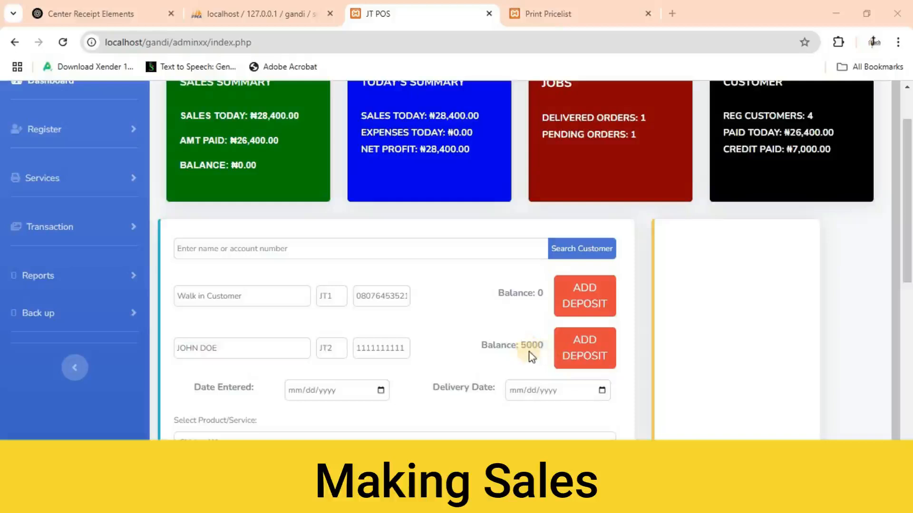
{"action": "left_click_drag", "start_coordinate": [335, 352], "coordinate": [307, 353]}
{"action": "key", "text": "ctrl+c"}
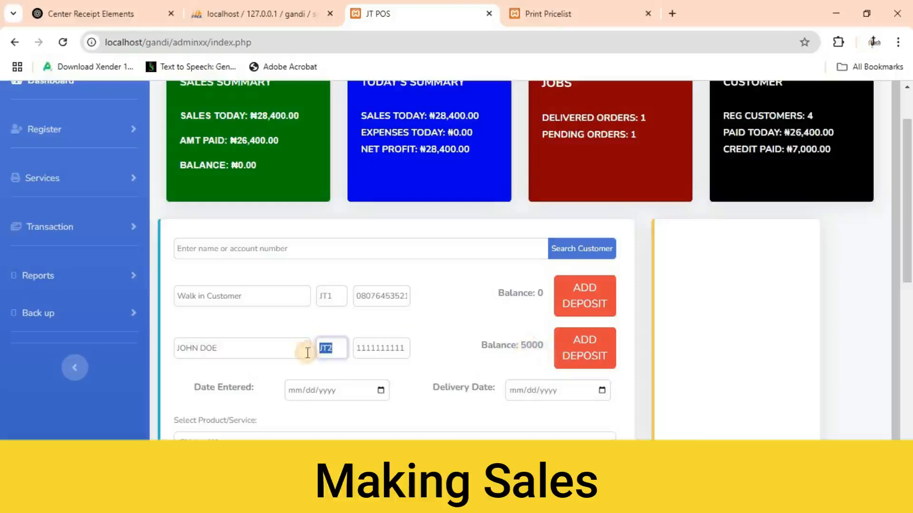
{"action": "left_click", "coordinate": [327, 248]}
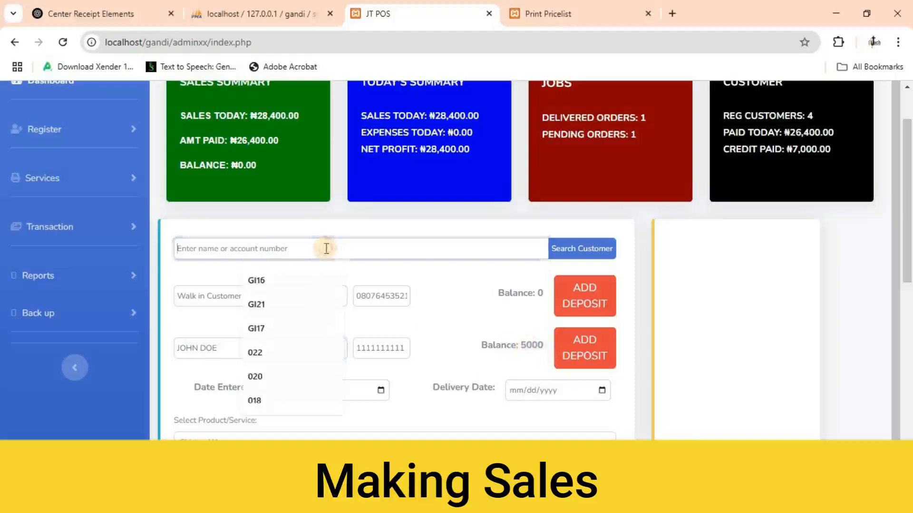
{"action": "key", "text": "ctrl+v"}
{"action": "left_click", "coordinate": [571, 254]}
Set the sale's date entered to 02/17/2025 and its delivery date to 02/20/2025.
{"action": "scroll", "coordinate": [407, 341], "scroll_direction": "down", "scroll_amount": 7}
{"action": "scroll", "coordinate": [377, 271], "scroll_direction": "up", "scroll_amount": 2}
{"action": "scroll", "coordinate": [383, 220], "scroll_direction": "up", "scroll_amount": 2}
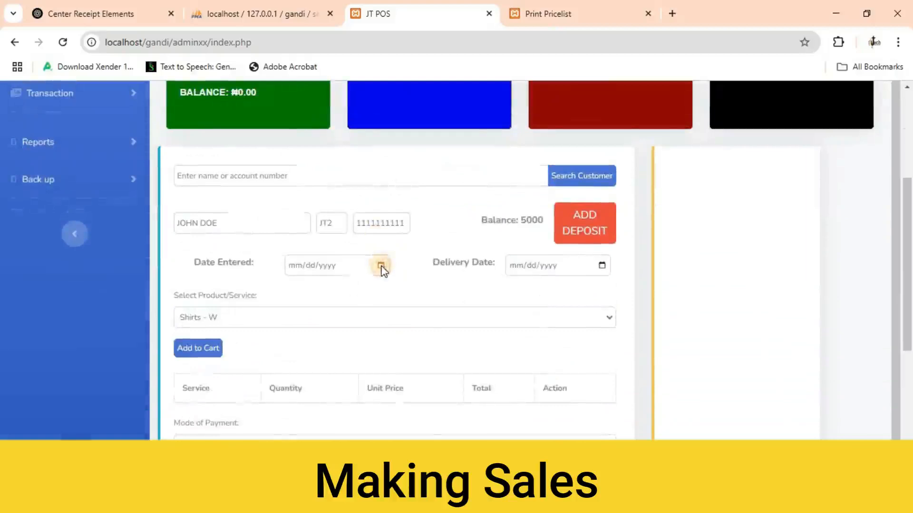
{"action": "left_click", "coordinate": [381, 266]}
{"action": "left_click", "coordinate": [320, 391]}
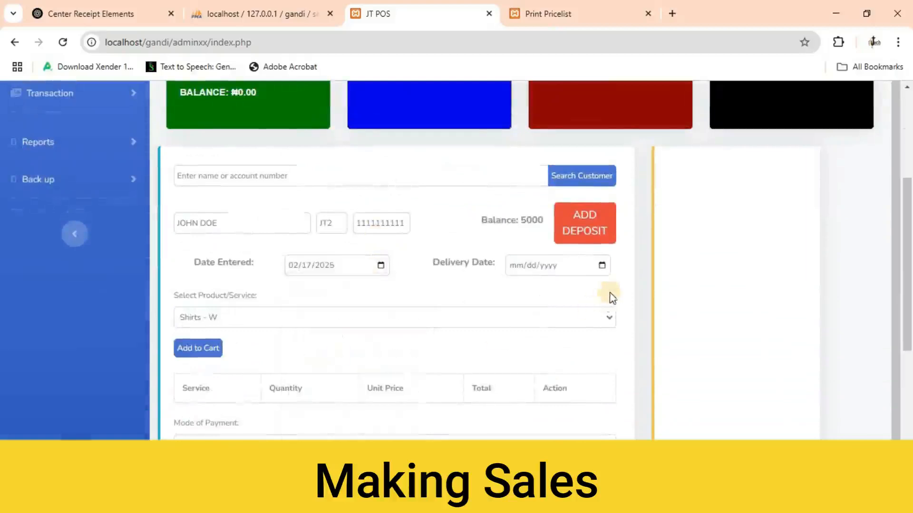
{"action": "left_click", "coordinate": [601, 266]}
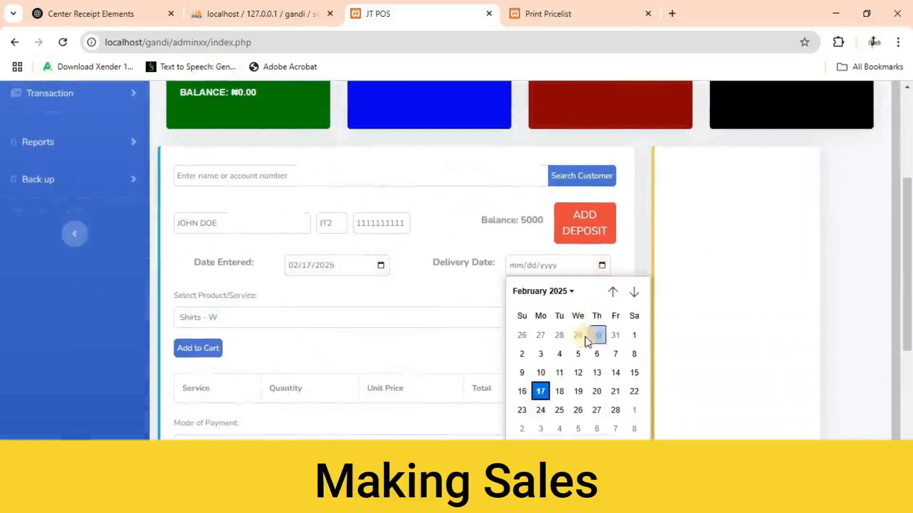
{"action": "left_click", "coordinate": [597, 392]}
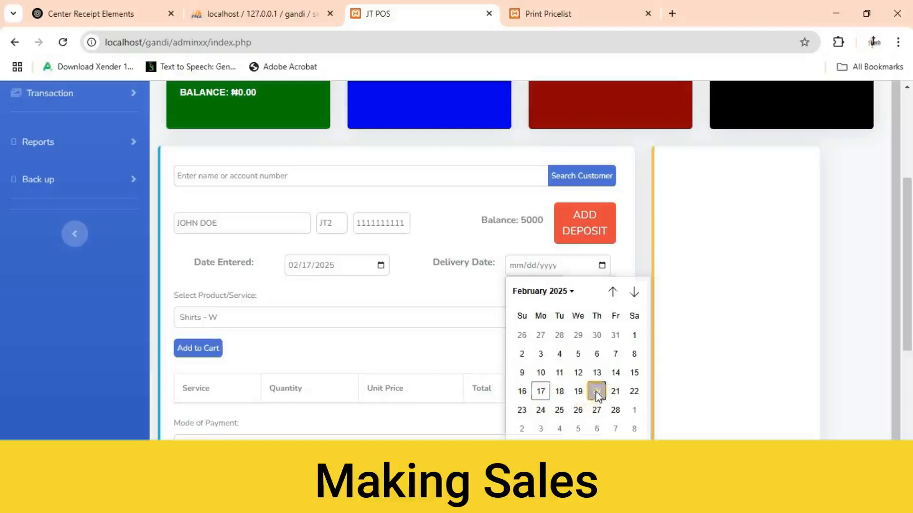
Replace the Shirts - W cart entry with Shirts - WI and set its quantity to 2.
{"action": "left_click", "coordinate": [195, 349]}
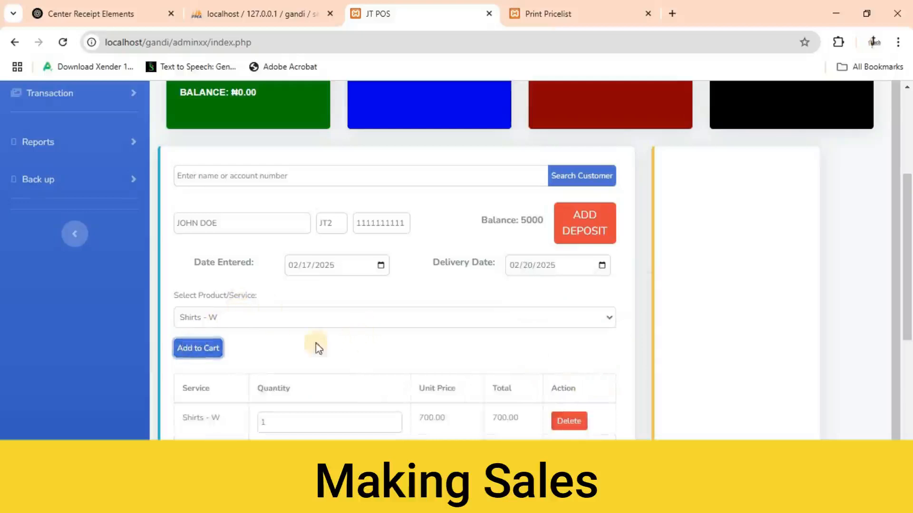
{"action": "left_click", "coordinate": [572, 421]}
{"action": "left_click", "coordinate": [598, 322]}
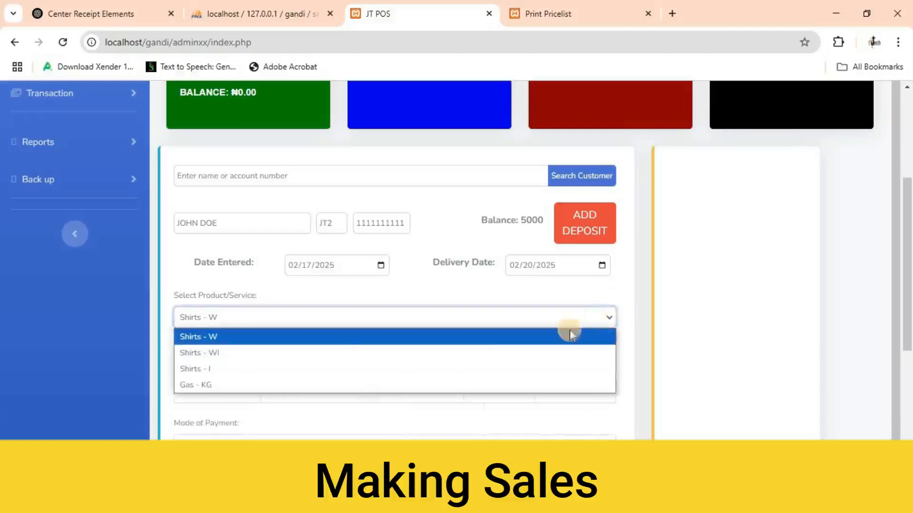
{"action": "left_click", "coordinate": [242, 357]}
{"action": "left_click", "coordinate": [198, 349]}
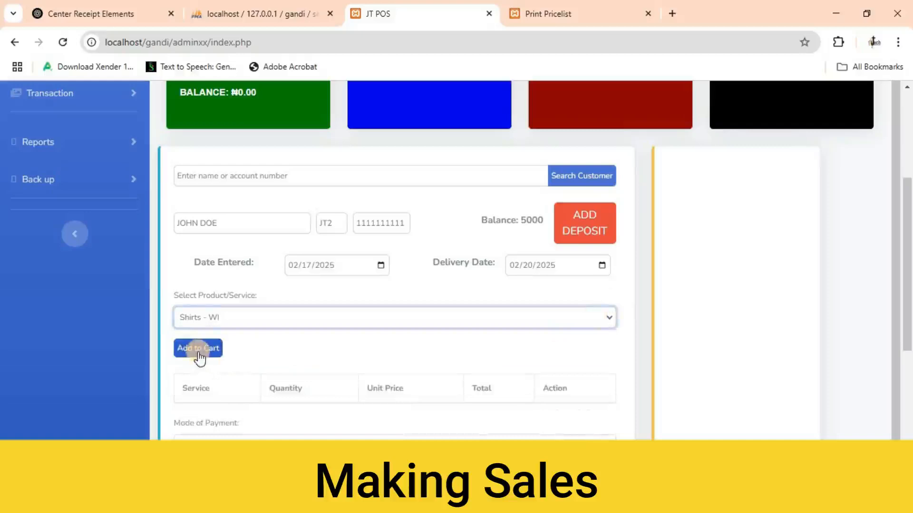
{"action": "left_click", "coordinate": [199, 352]}
{"action": "left_click_drag", "start_coordinate": [276, 426], "coordinate": [237, 421]}
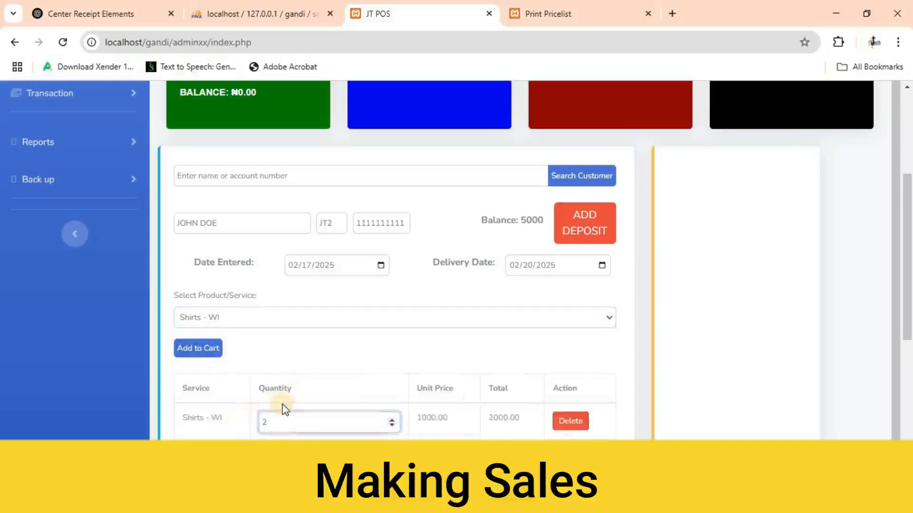
Choose POS as the mode of payment, leave the discount and entered amount at 0, and generate the receipt.
{"action": "scroll", "coordinate": [283, 407], "scroll_direction": "down", "scroll_amount": 5}
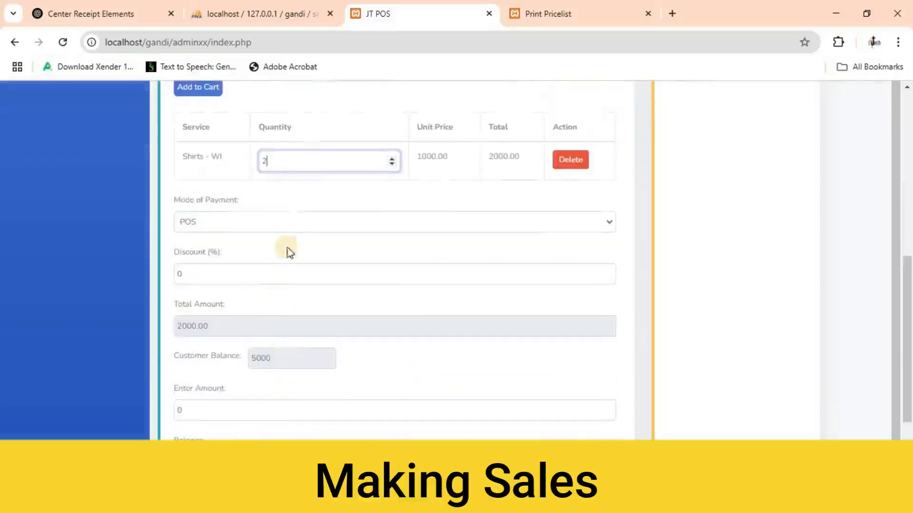
{"action": "left_click", "coordinate": [372, 227]}
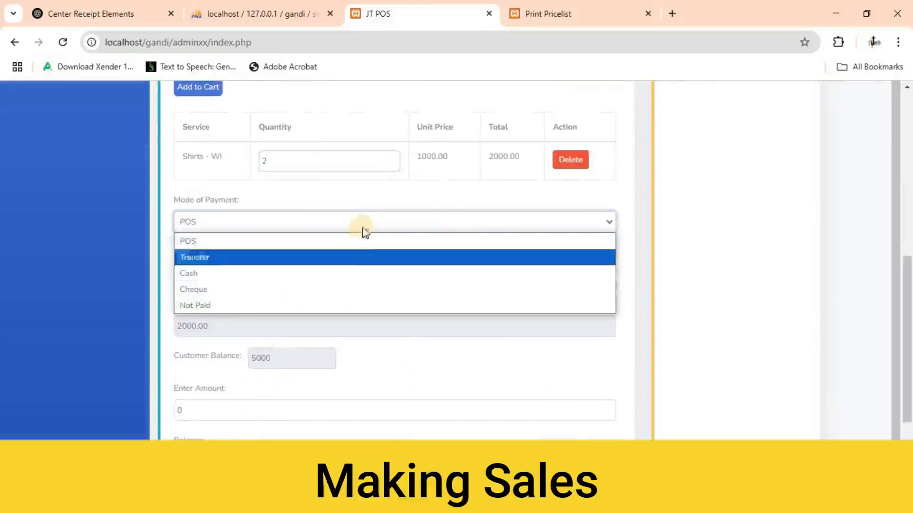
{"action": "left_click", "coordinate": [364, 238]}
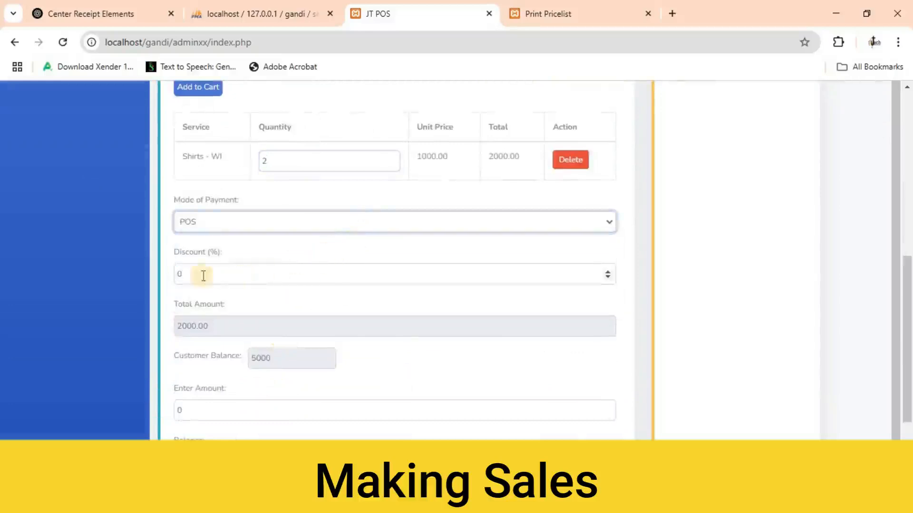
{"action": "scroll", "coordinate": [220, 342], "scroll_direction": "down", "scroll_amount": 3}
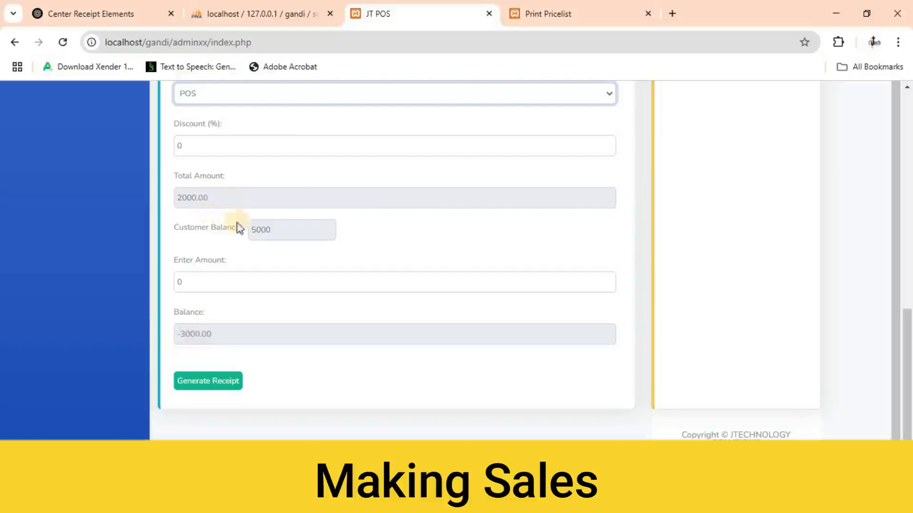
{"action": "scroll", "coordinate": [212, 386], "scroll_direction": "up", "scroll_amount": 1}
{"action": "scroll", "coordinate": [212, 386], "scroll_direction": "down", "scroll_amount": 1}
{"action": "left_click", "coordinate": [208, 383]}
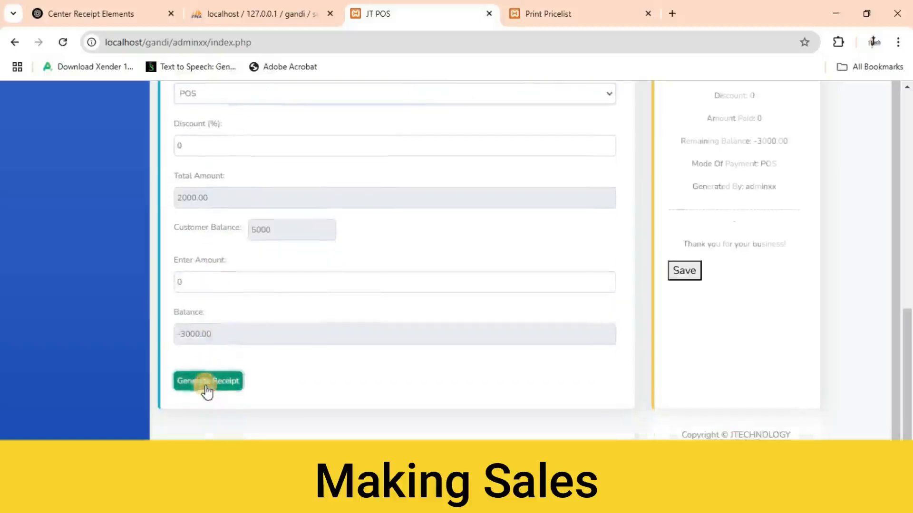
Review the totals and remaining balance on the receipt preview and save the sale.
{"action": "scroll", "coordinate": [651, 349], "scroll_direction": "up", "scroll_amount": 1}
{"action": "scroll", "coordinate": [713, 333], "scroll_direction": "up", "scroll_amount": 2}
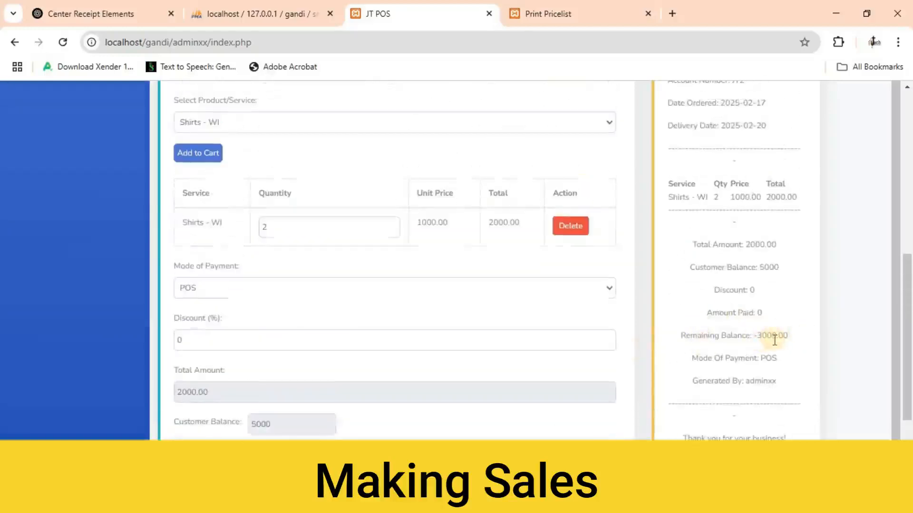
{"action": "scroll", "coordinate": [730, 354], "scroll_direction": "down", "scroll_amount": 1}
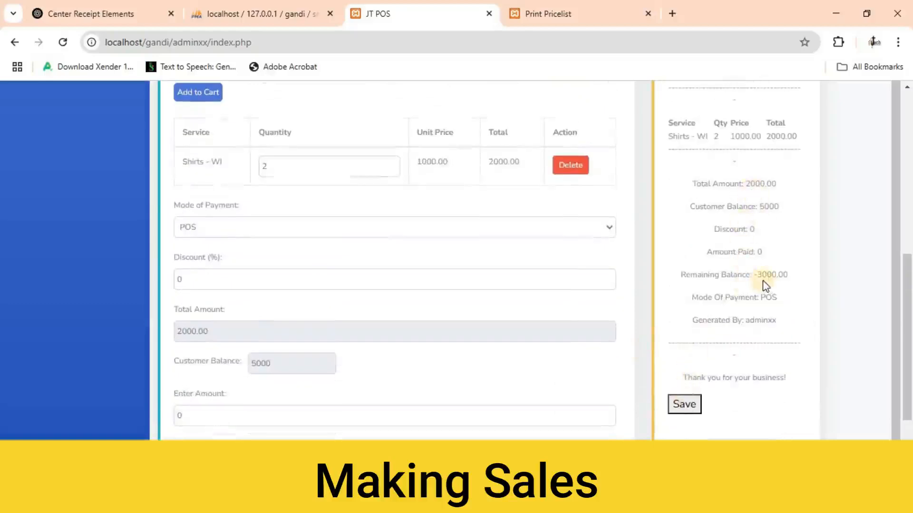
{"action": "left_click", "coordinate": [688, 417]}
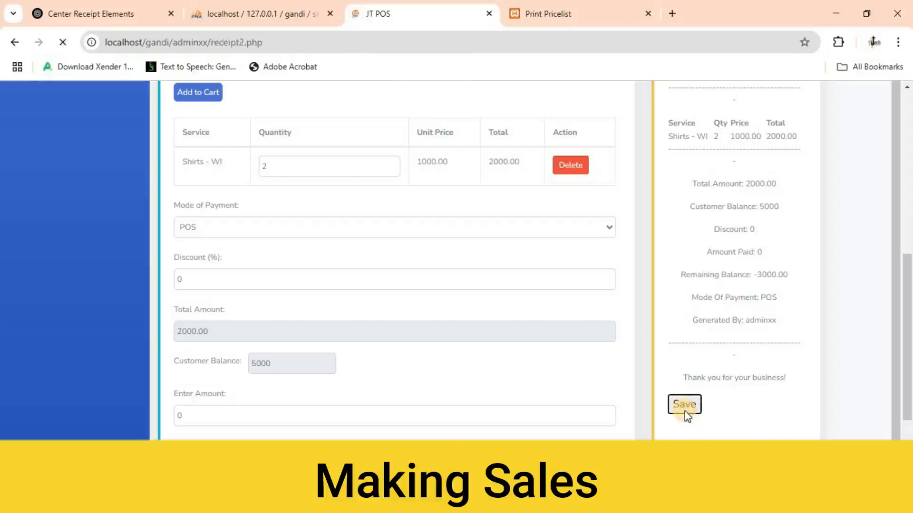
Print the saved invoice receipt and return to the dashboard.
{"action": "scroll", "coordinate": [595, 391], "scroll_direction": "down", "scroll_amount": 3}
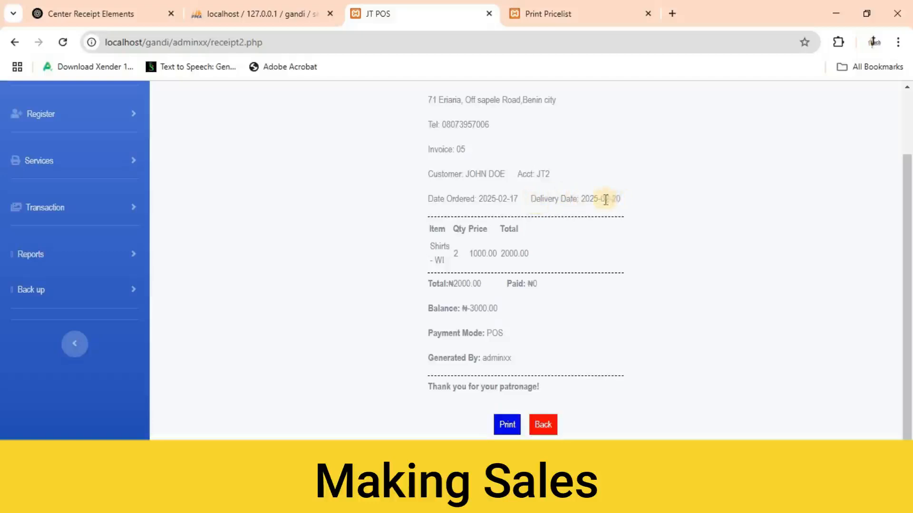
{"action": "left_click", "coordinate": [507, 426]}
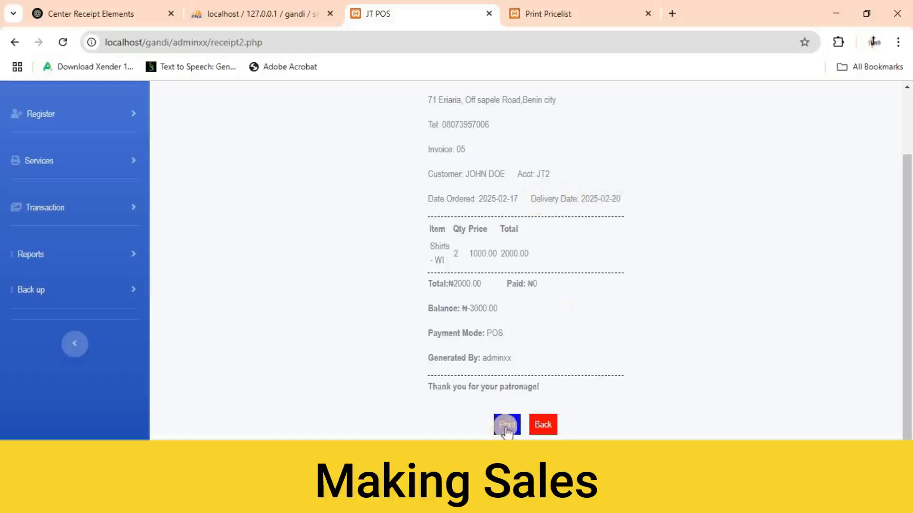
{"action": "left_click", "coordinate": [542, 426]}
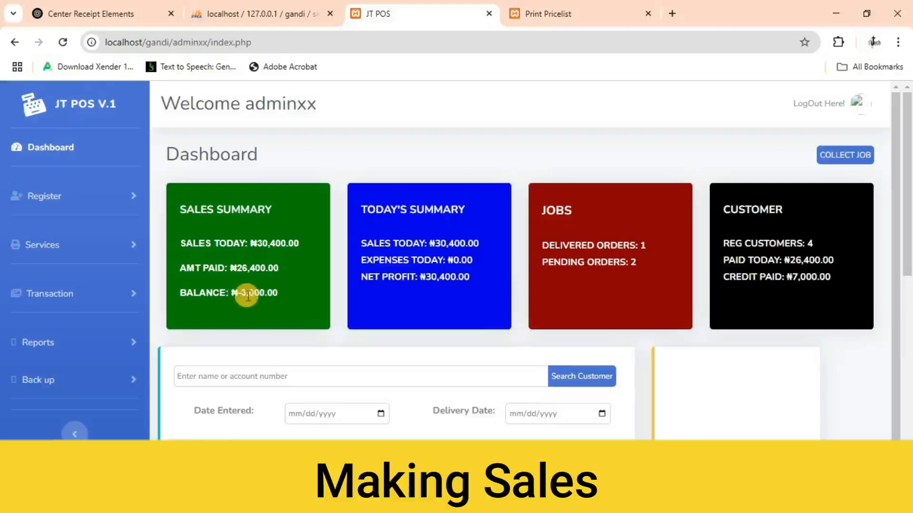
Search for the same customer by account number on the sale form to check the balance after the sale.
{"action": "scroll", "coordinate": [266, 312], "scroll_direction": "down", "scroll_amount": 1}
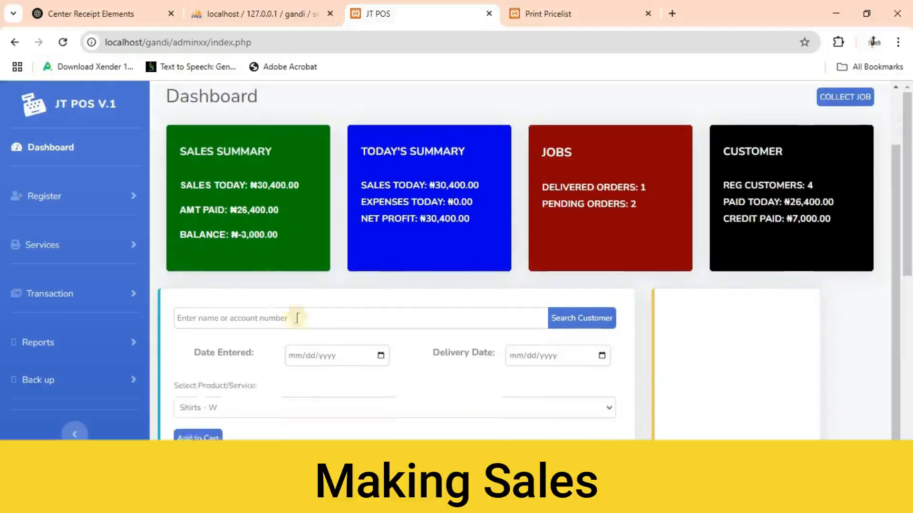
{"action": "left_click", "coordinate": [350, 313]}
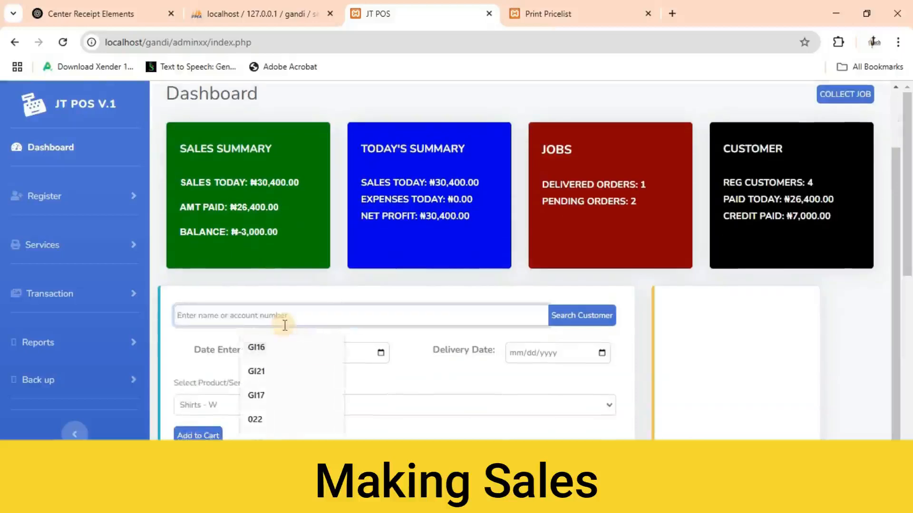
{"action": "type", "text": "JT2"}
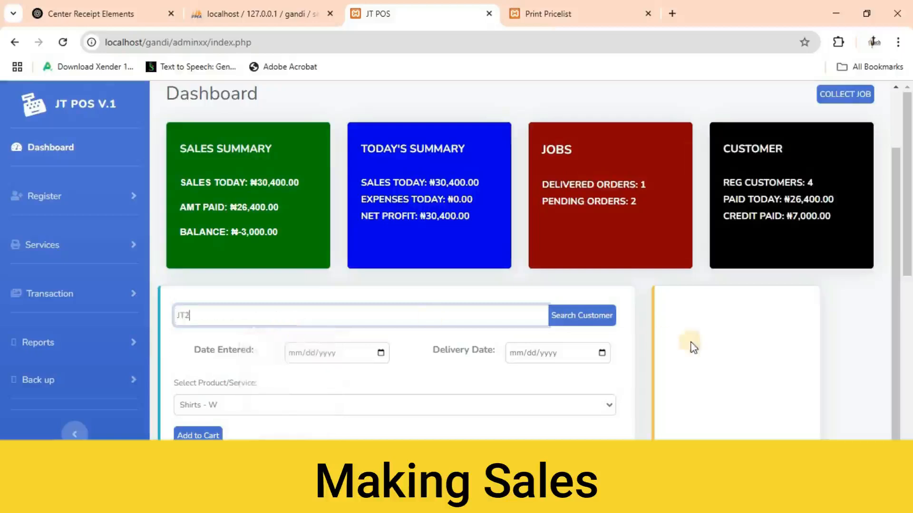
{"action": "left_click", "coordinate": [573, 318]}
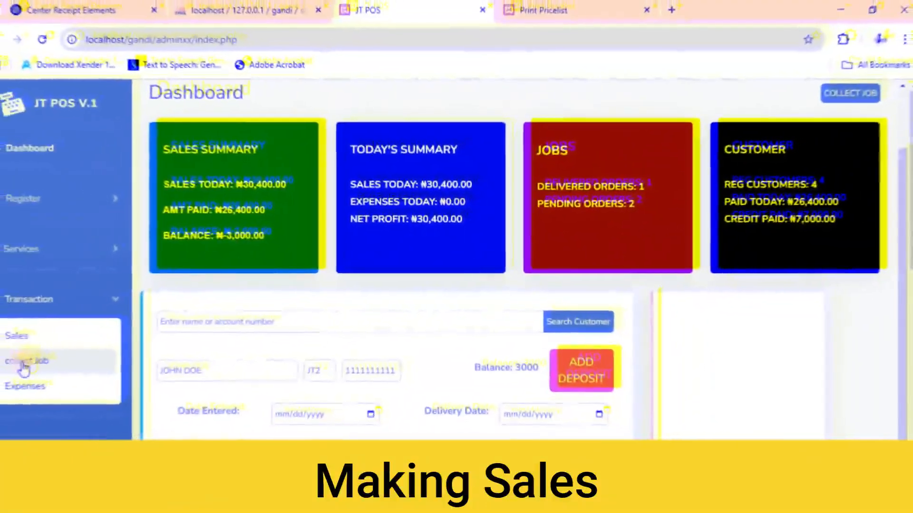
Open the collect job page, set the search to Account Number, and enter the customer's account number.
{"action": "left_click", "coordinate": [34, 365]}
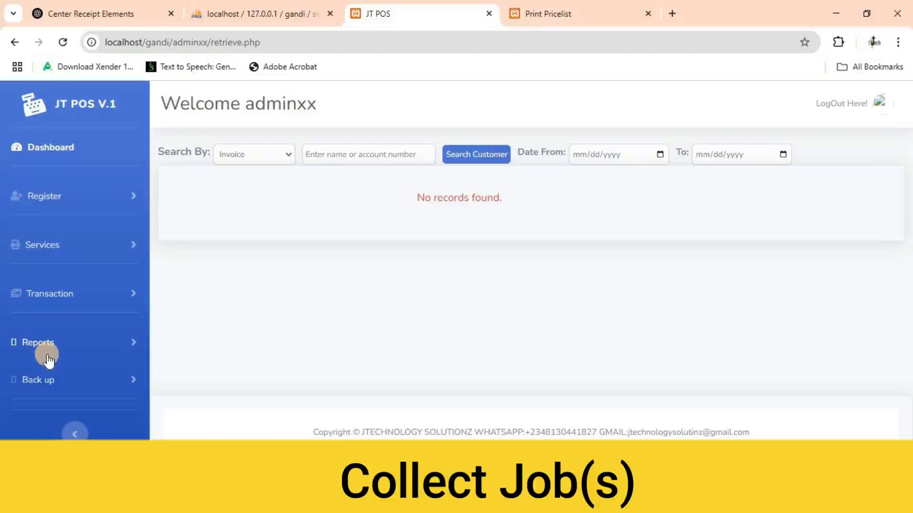
{"action": "left_click", "coordinate": [281, 159]}
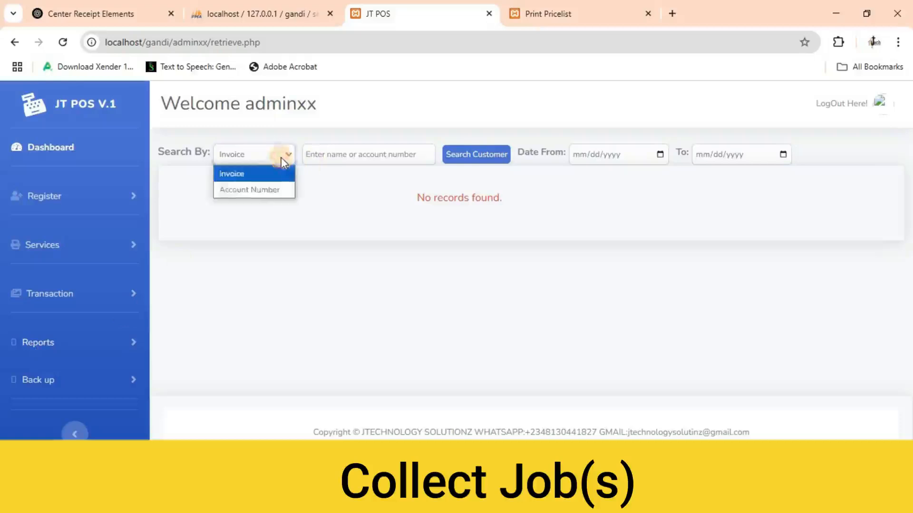
{"action": "left_click", "coordinate": [230, 190]}
{"action": "left_click", "coordinate": [393, 154]}
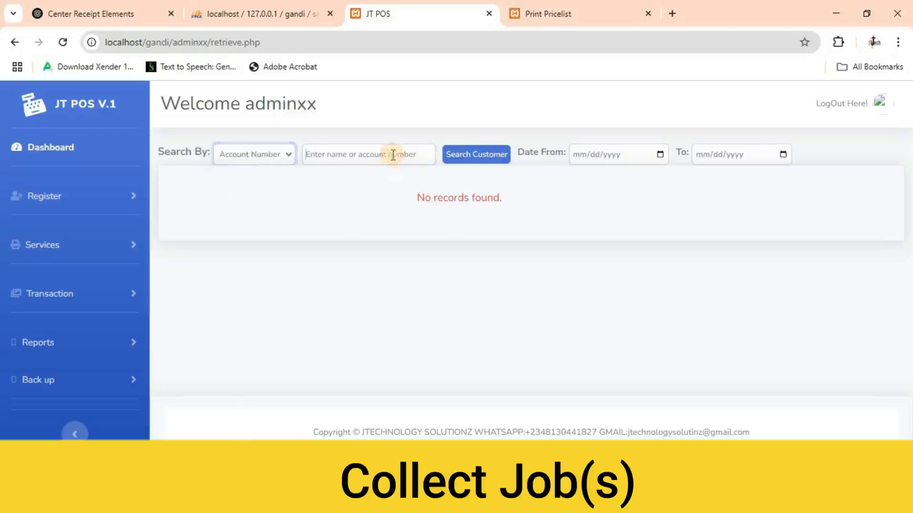
{"action": "type", "text": "JT2"}
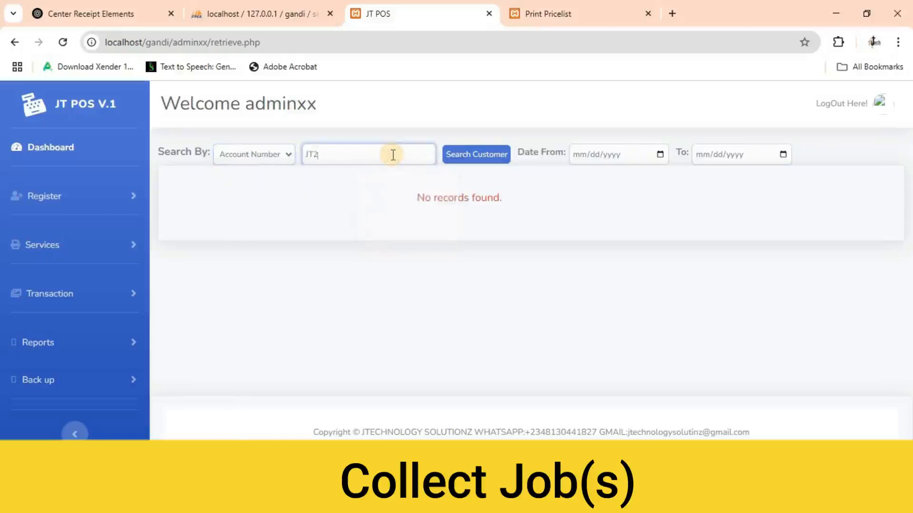
Set the job search date range from 02/01/2025 to 02/17/2025.
{"action": "left_click", "coordinate": [661, 155]}
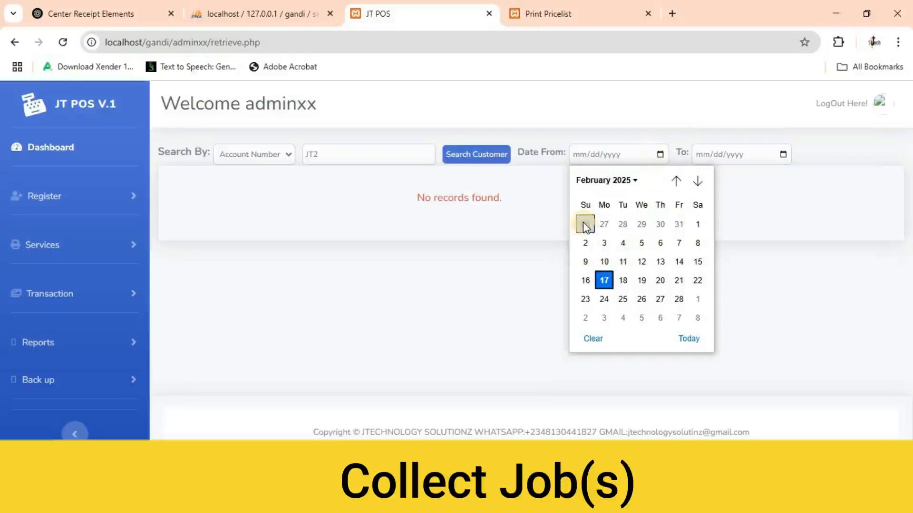
{"action": "left_click", "coordinate": [697, 226]}
{"action": "left_click", "coordinate": [753, 164]}
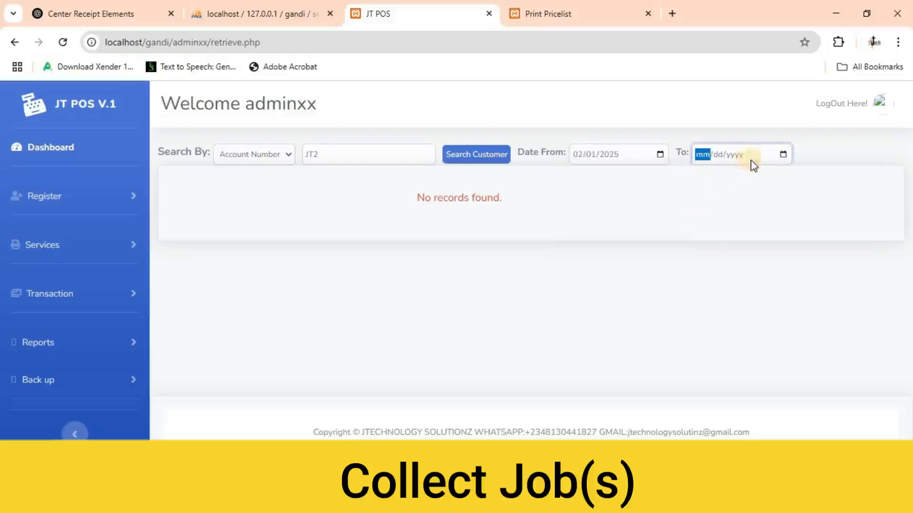
{"action": "left_click", "coordinate": [782, 155]}
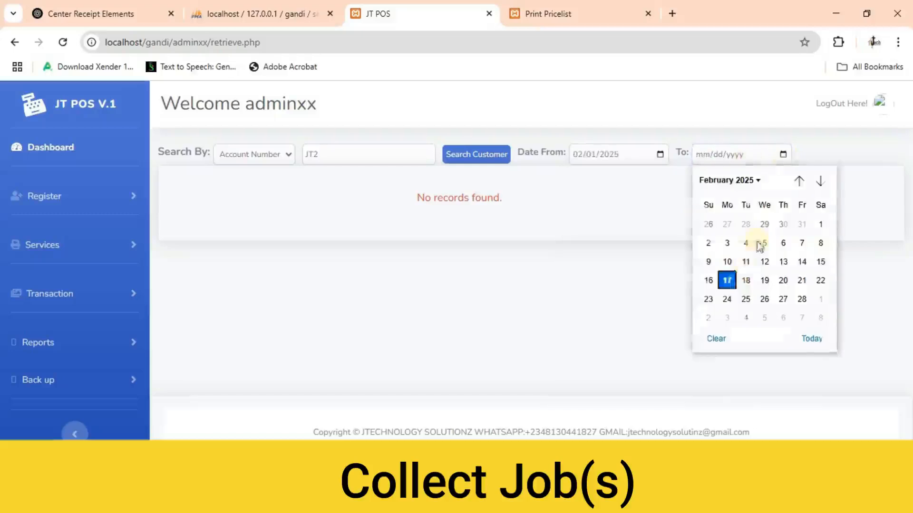
{"action": "left_click", "coordinate": [727, 281]}
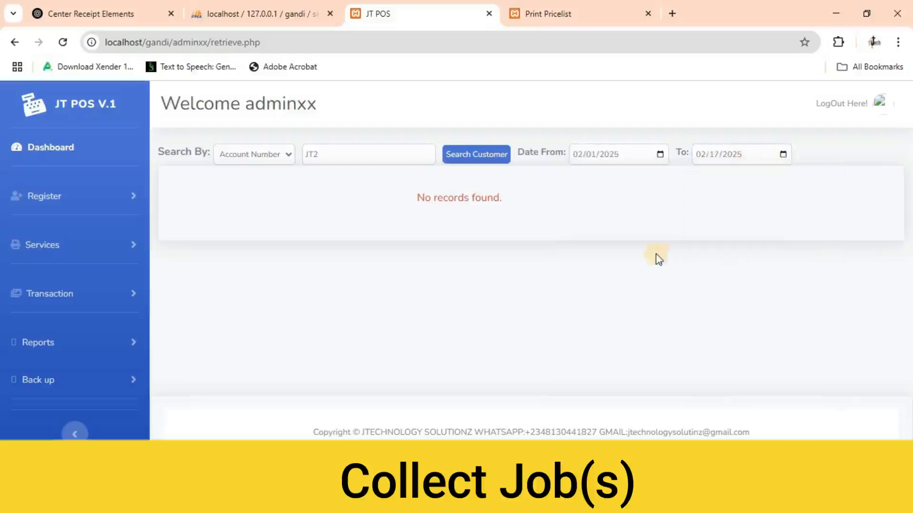
Run the job search and open invoice 03 to review its services, receipt history and credit history.
{"action": "left_click", "coordinate": [473, 156]}
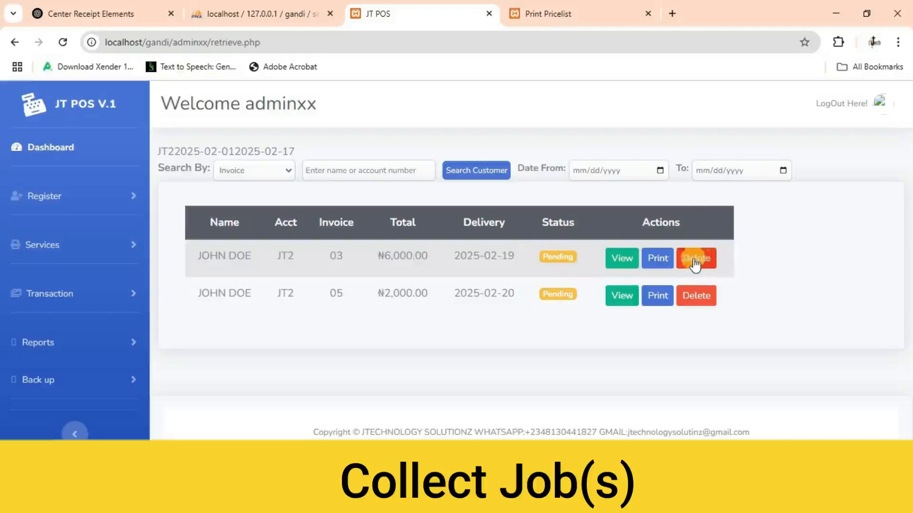
{"action": "left_click", "coordinate": [621, 261]}
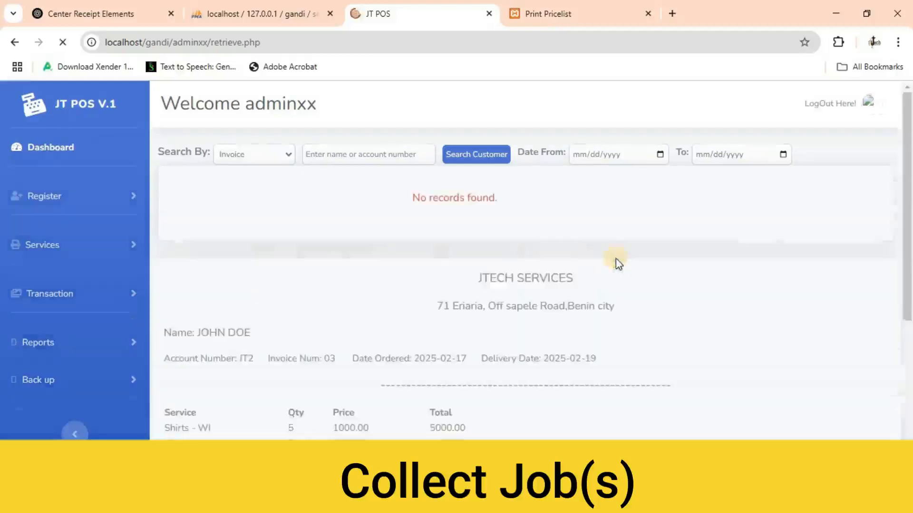
{"action": "scroll", "coordinate": [523, 256], "scroll_direction": "down", "scroll_amount": 2}
{"action": "scroll", "coordinate": [506, 246], "scroll_direction": "down", "scroll_amount": 2}
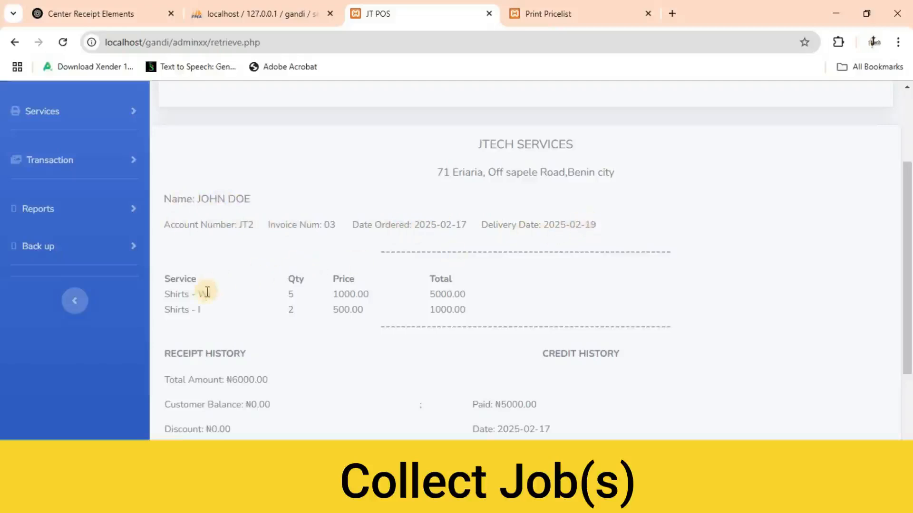
{"action": "scroll", "coordinate": [207, 292], "scroll_direction": "down", "scroll_amount": 1}
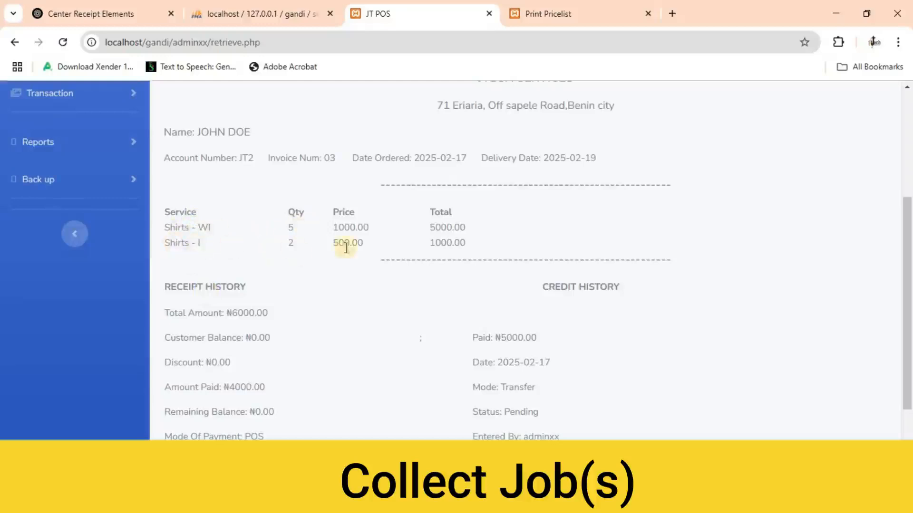
{"action": "scroll", "coordinate": [209, 227], "scroll_direction": "down", "scroll_amount": 3}
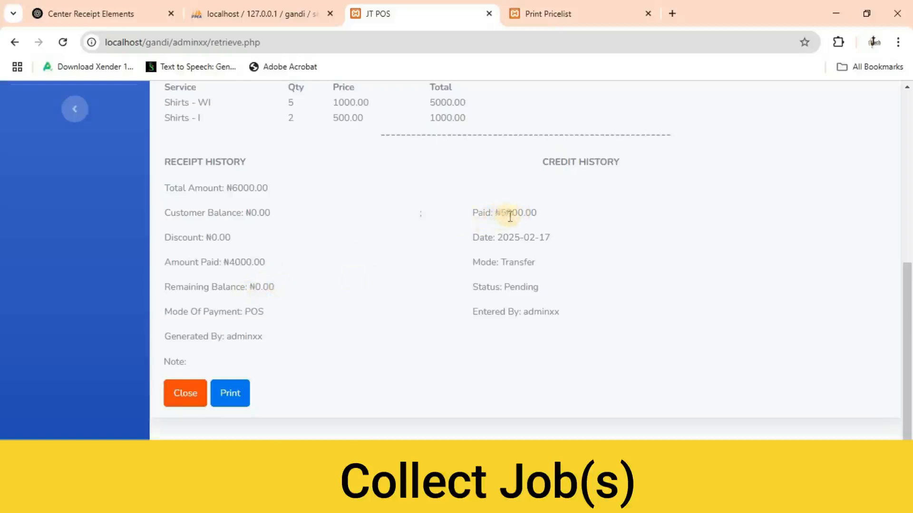
Try to print invoice 03 from its details view, and close the view.
{"action": "left_click", "coordinate": [232, 389]}
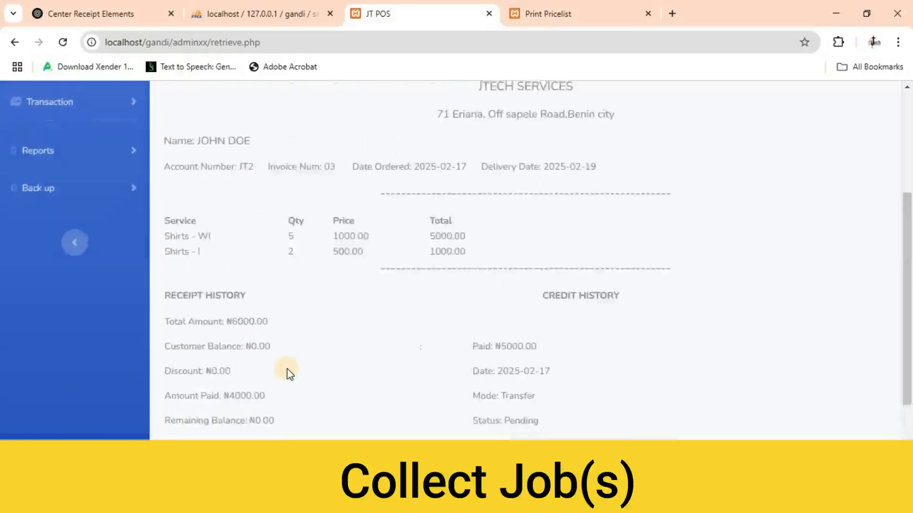
{"action": "scroll", "coordinate": [287, 373], "scroll_direction": "down", "scroll_amount": 4}
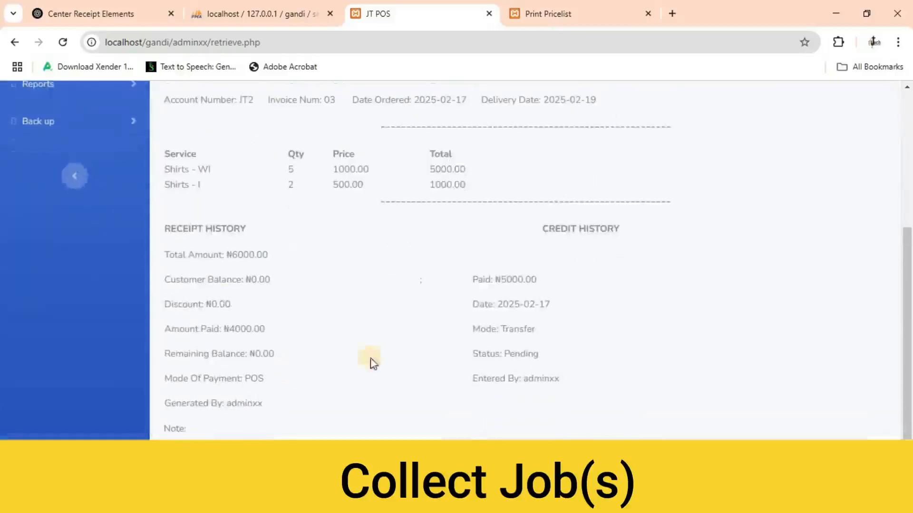
{"action": "scroll", "coordinate": [514, 297], "scroll_direction": "up", "scroll_amount": 3}
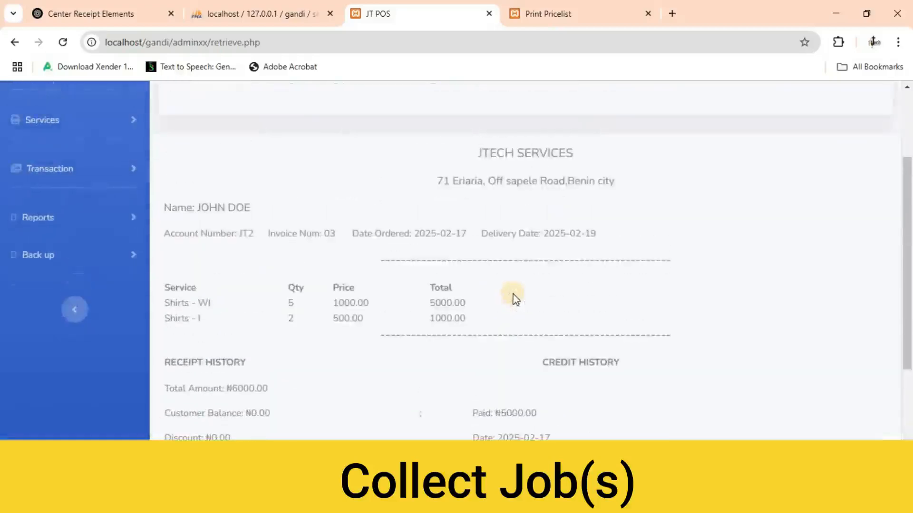
{"action": "scroll", "coordinate": [346, 277], "scroll_direction": "down", "scroll_amount": 4}
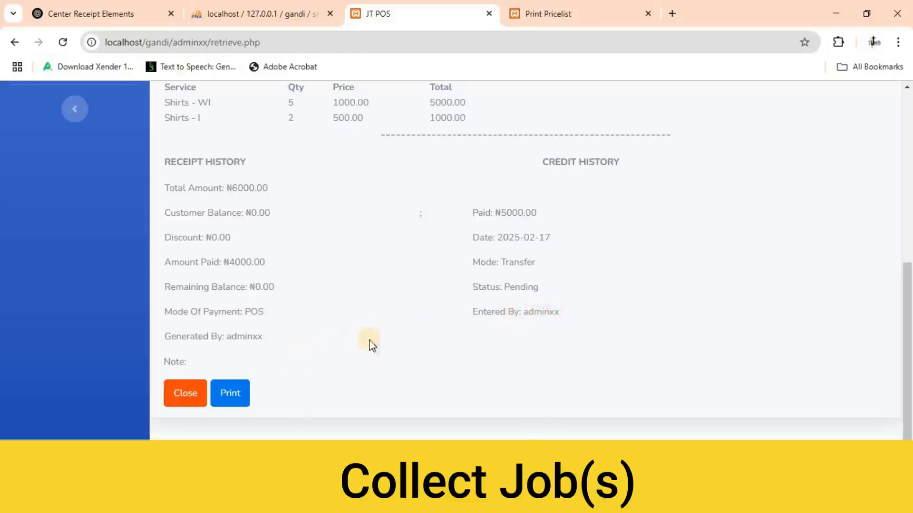
{"action": "left_click", "coordinate": [229, 394]}
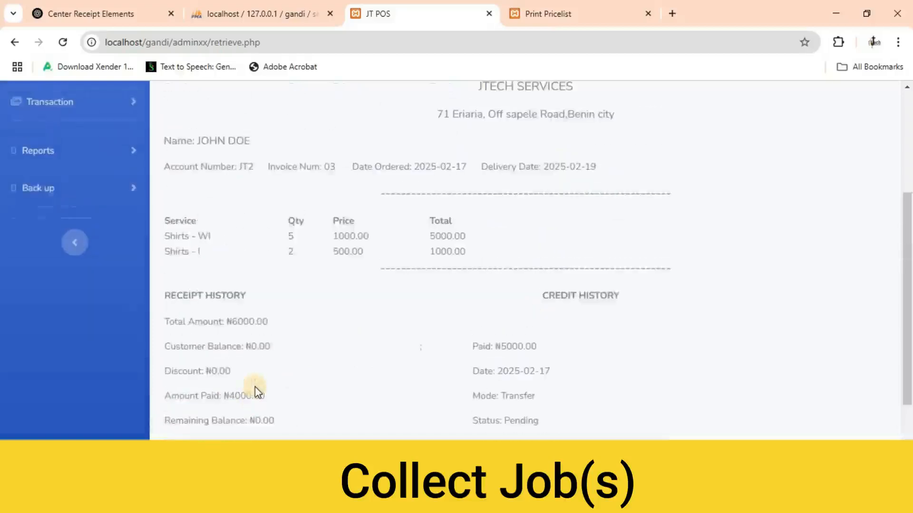
{"action": "left_click", "coordinate": [192, 394]}
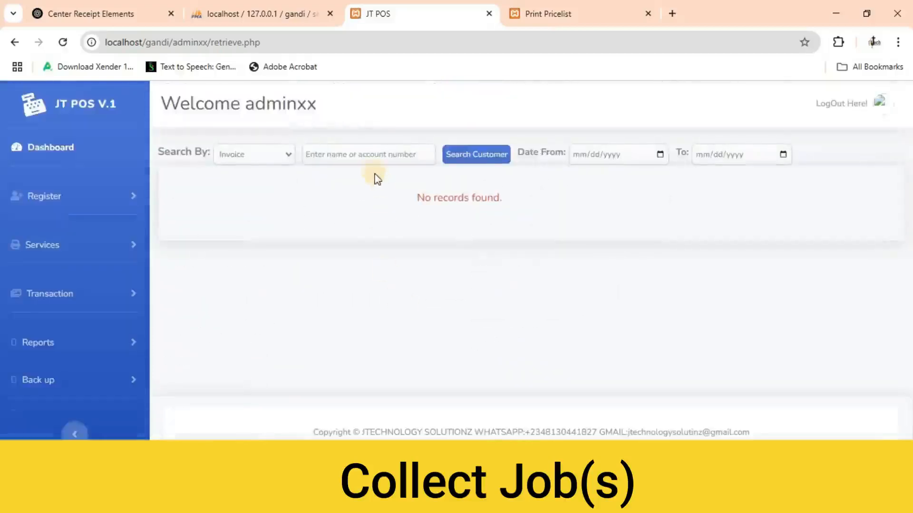
Enter the customer's account number in the job search and set the search type to Account Number.
{"action": "left_click", "coordinate": [366, 157]}
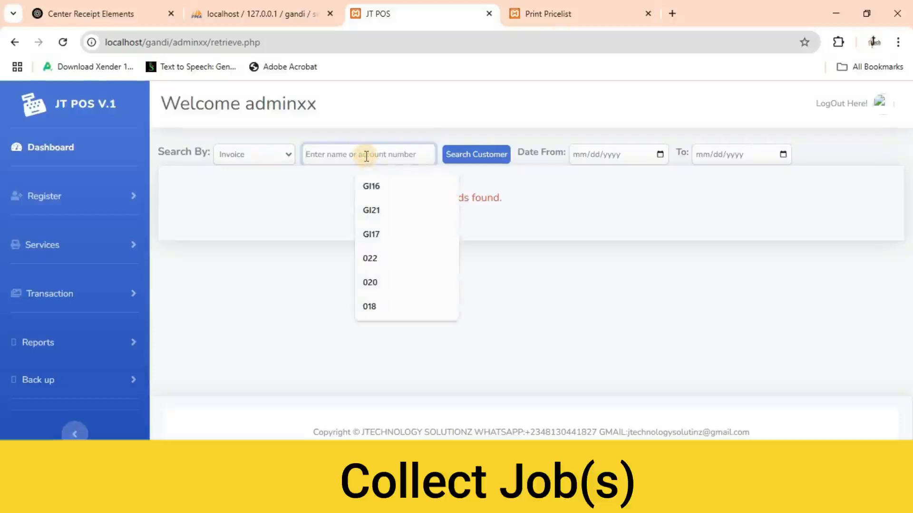
{"action": "type", "text": "JT"}
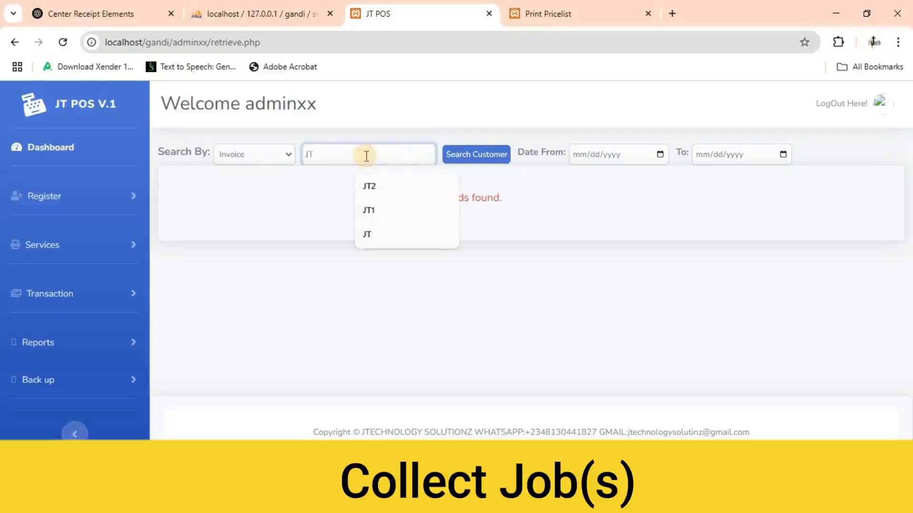
{"action": "type", "text": "2"}
{"action": "left_click", "coordinate": [281, 155]}
{"action": "left_click", "coordinate": [261, 190]}
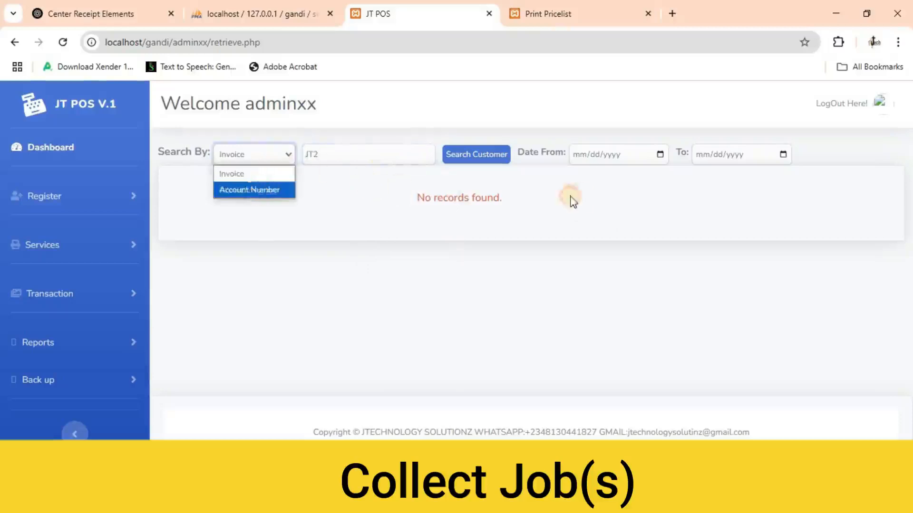
Set the date range from 02/01/2025 to 02/17/2025 and search for the customer's jobs.
{"action": "left_click", "coordinate": [659, 156]}
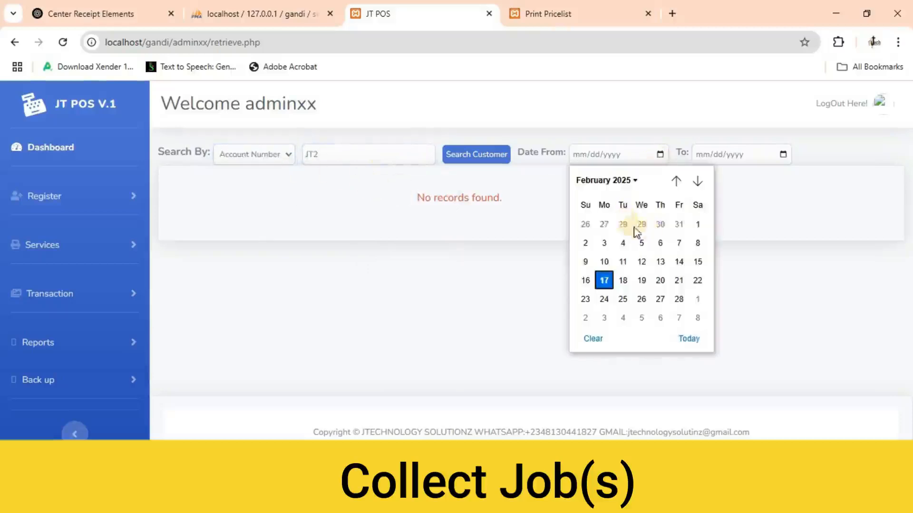
{"action": "left_click", "coordinate": [693, 225]}
{"action": "left_click", "coordinate": [782, 154]}
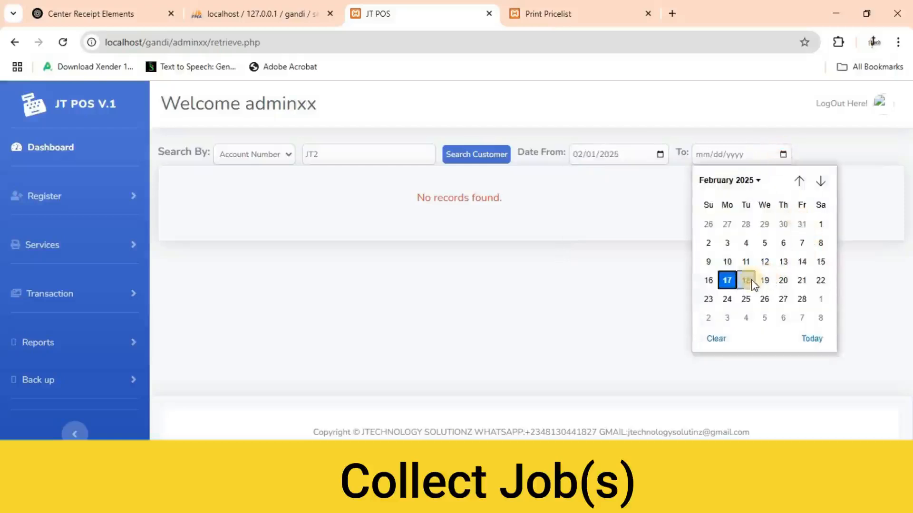
{"action": "left_click", "coordinate": [726, 281]}
{"action": "left_click", "coordinate": [476, 157]}
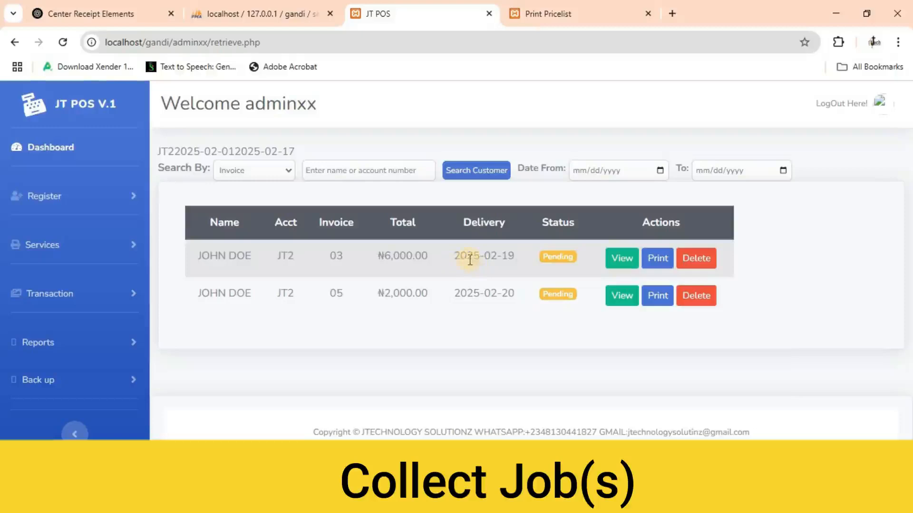
Open the delivery receipt for invoice 03 and save it with the comment "THE JOB WAS OK.".
{"action": "left_click", "coordinate": [658, 266]}
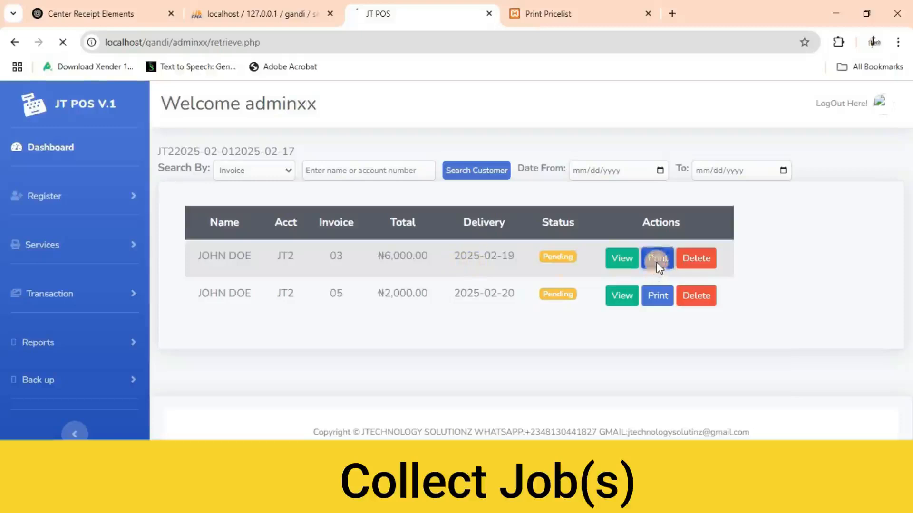
{"action": "scroll", "coordinate": [430, 293], "scroll_direction": "down", "scroll_amount": 4}
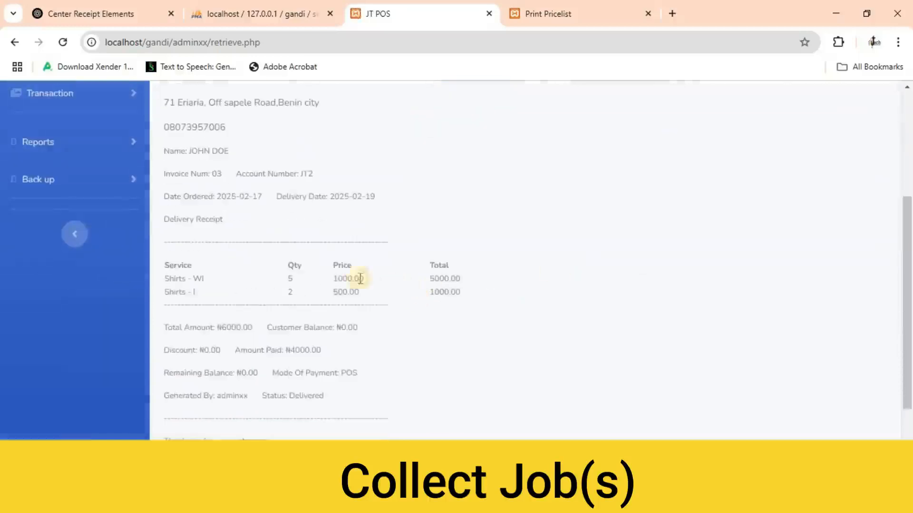
{"action": "scroll", "coordinate": [257, 181], "scroll_direction": "up", "scroll_amount": 2}
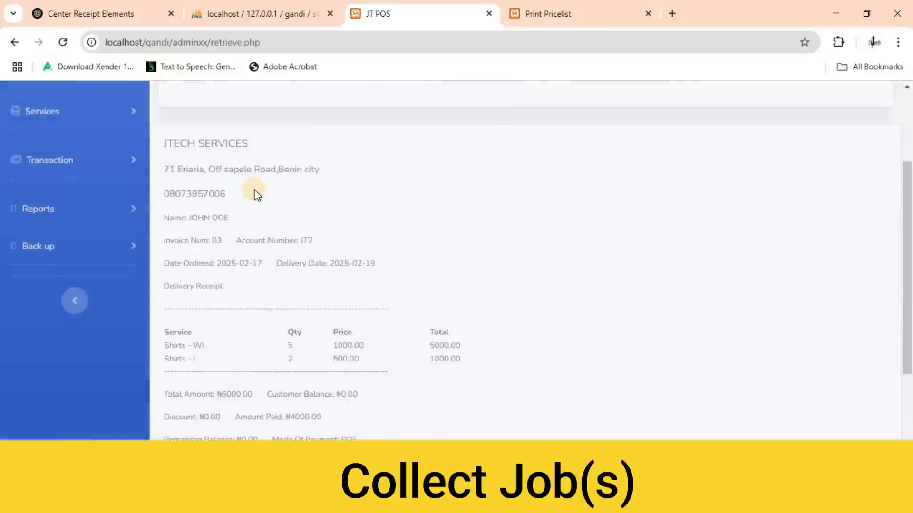
{"action": "scroll", "coordinate": [256, 193], "scroll_direction": "down", "scroll_amount": 4}
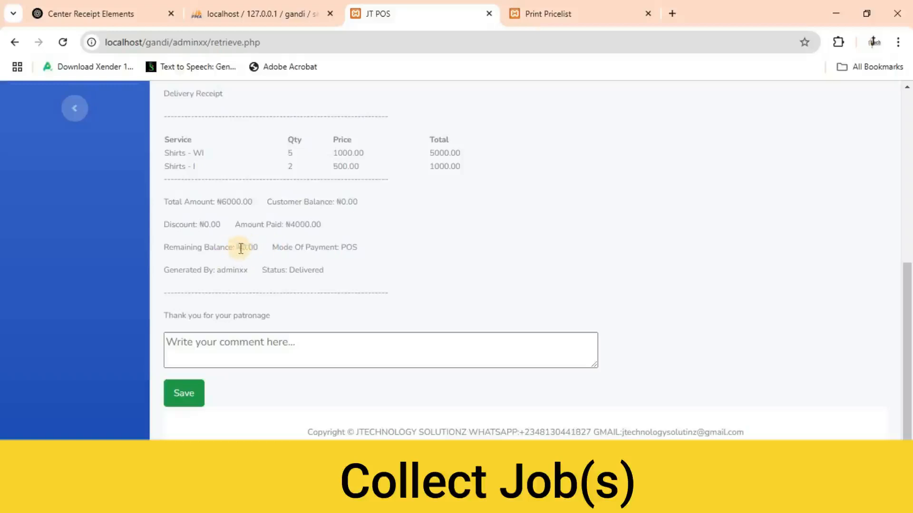
{"action": "left_click", "coordinate": [220, 349]}
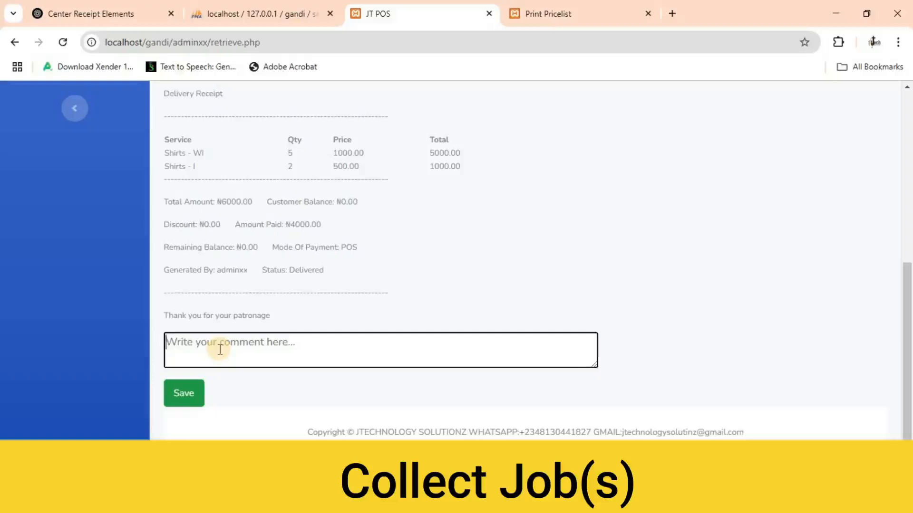
{"action": "left_click", "coordinate": [220, 350]}
{"action": "type", "text": "THE JOB WAS OK."}
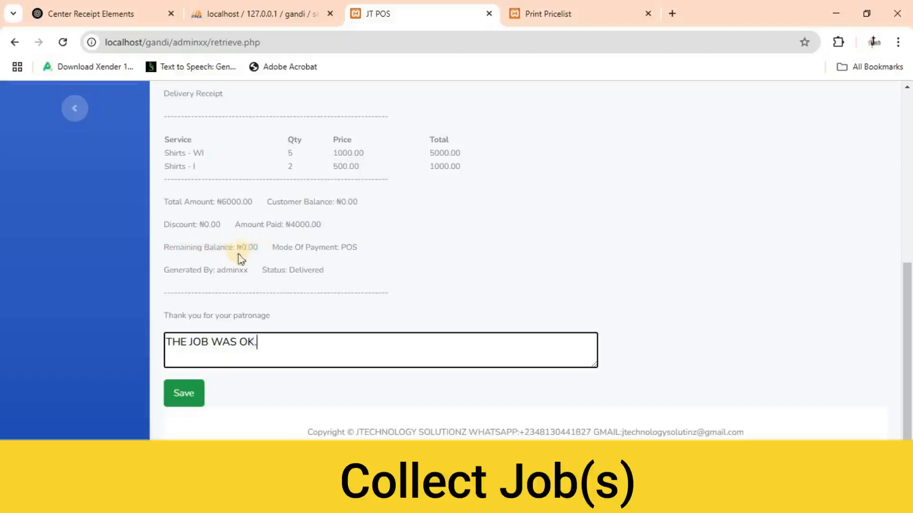
{"action": "left_click", "coordinate": [185, 395]}
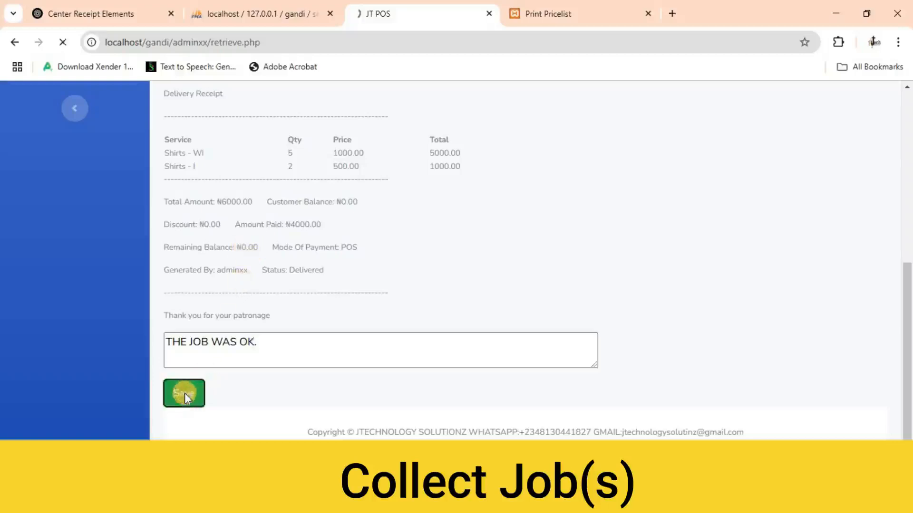
Preview the delivery receipt for printing, cancel the print, and return to the job search page.
{"action": "scroll", "coordinate": [286, 376], "scroll_direction": "down", "scroll_amount": 4}
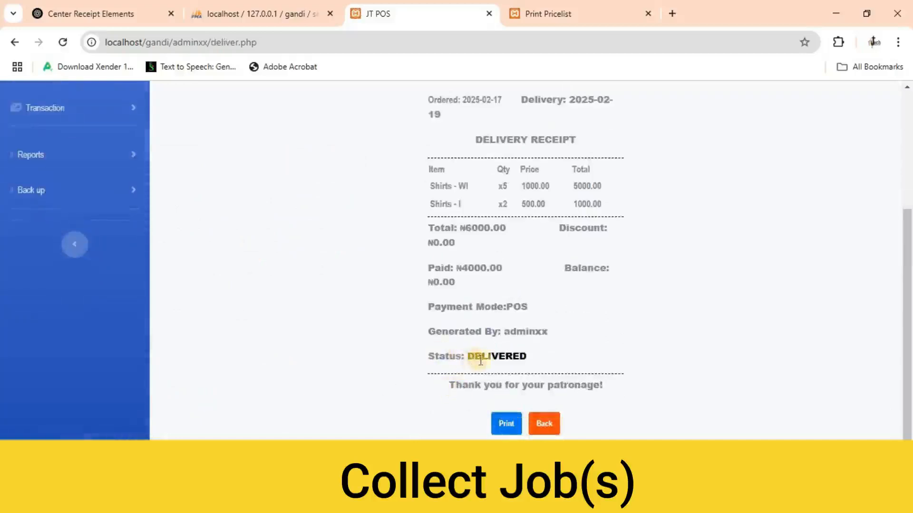
{"action": "left_click", "coordinate": [504, 425]}
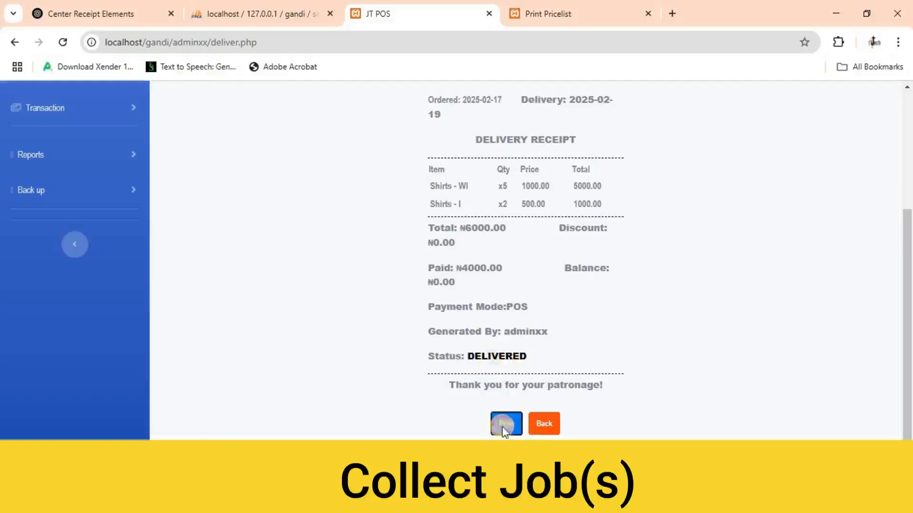
{"action": "left_click", "coordinate": [510, 46]}
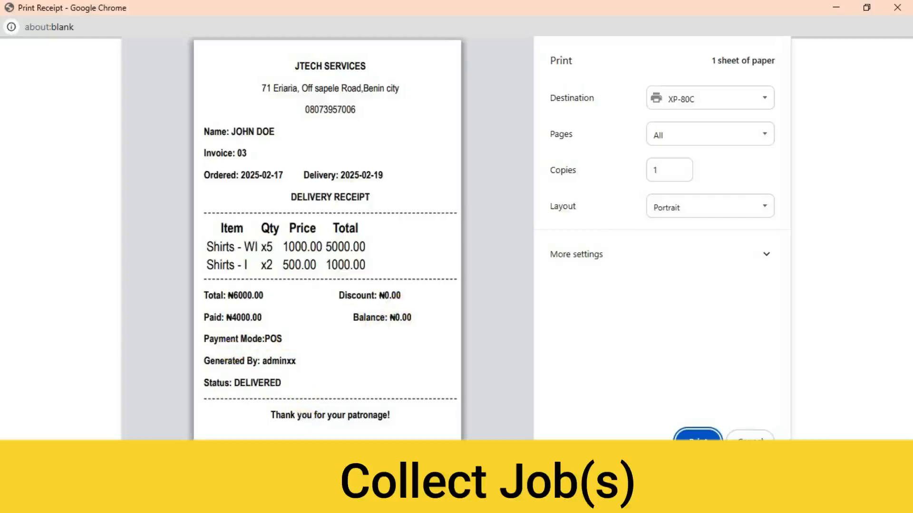
{"action": "left_click", "coordinate": [749, 441]}
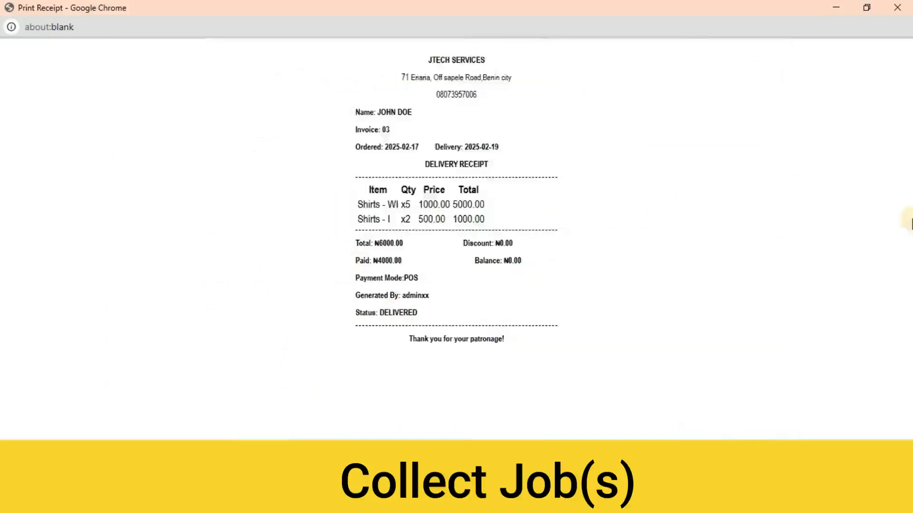
{"action": "left_click", "coordinate": [894, 7]}
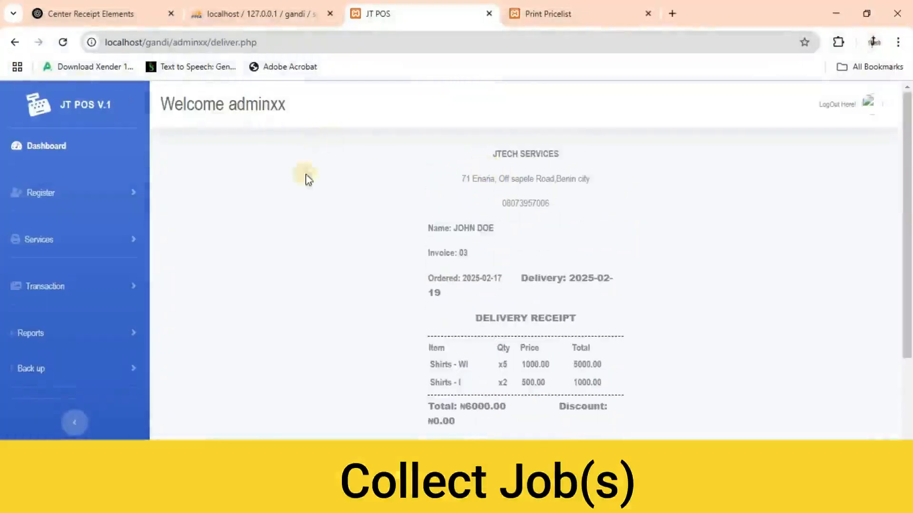
{"action": "scroll", "coordinate": [390, 264], "scroll_direction": "down", "scroll_amount": 3}
{"action": "left_click", "coordinate": [544, 424]}
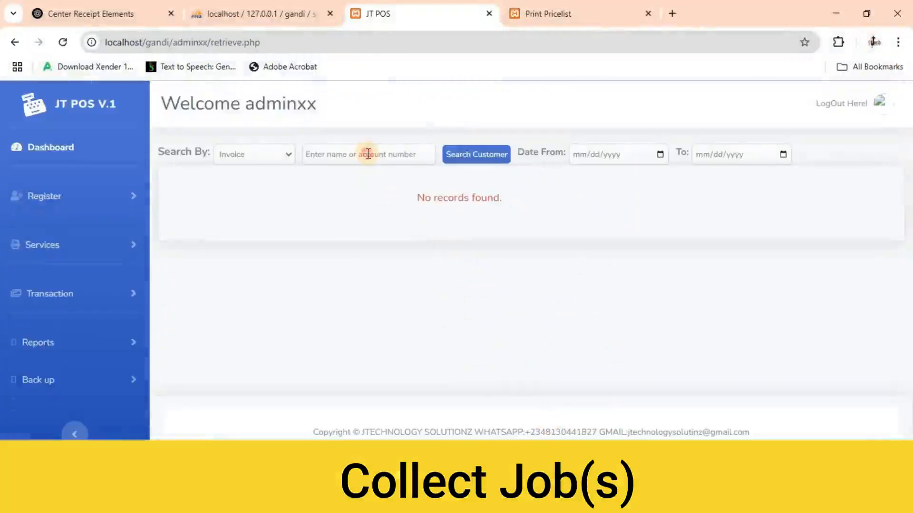
Try to search for jobs by the customer's account number without a date range.
{"action": "left_click", "coordinate": [368, 154]}
{"action": "type", "text": "JT2"}
{"action": "left_click", "coordinate": [277, 154]}
{"action": "left_click", "coordinate": [249, 195]}
{"action": "left_click", "coordinate": [474, 156]}
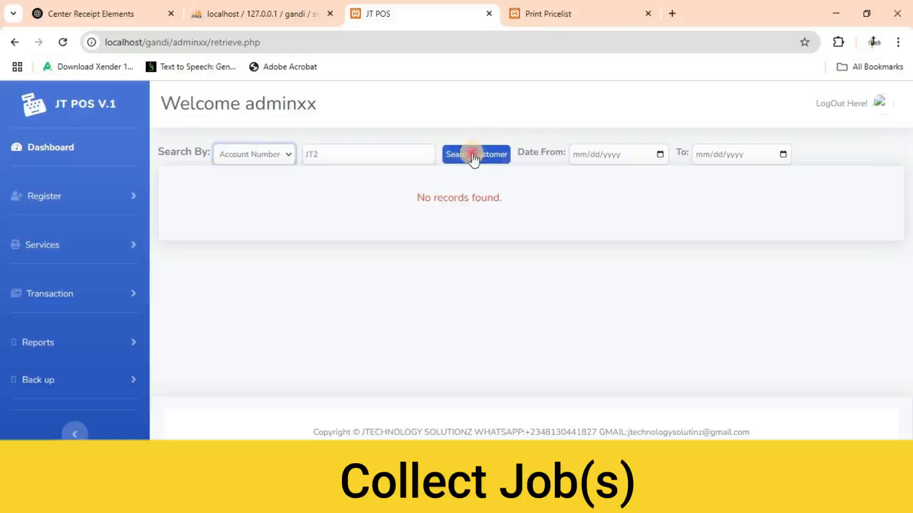
Enter the customer's account number as the search term and set the search type to Account Number.
{"action": "left_click", "coordinate": [371, 178]}
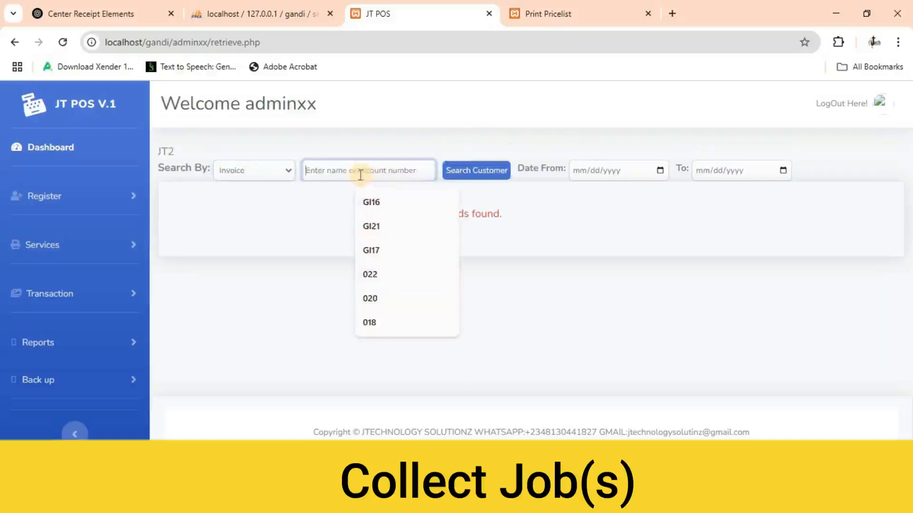
{"action": "type", "text": "JT"}
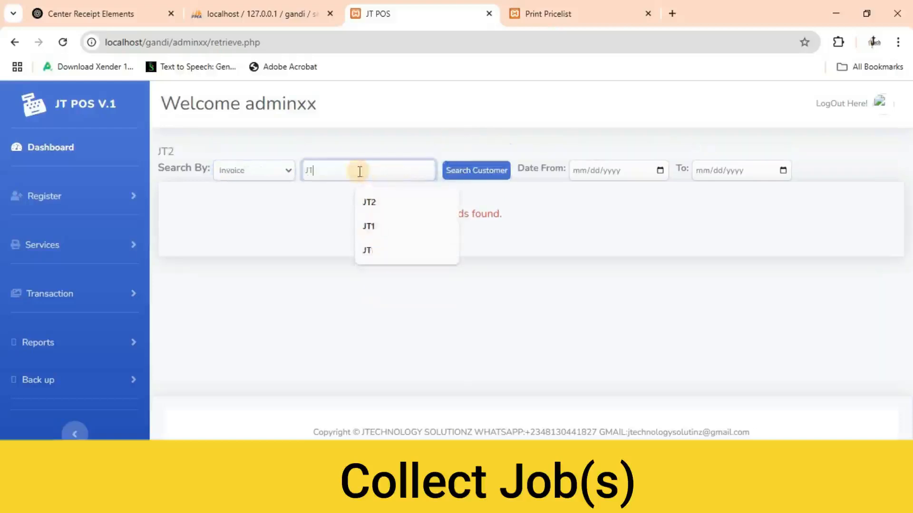
{"action": "left_click", "coordinate": [369, 202]}
{"action": "left_click", "coordinate": [245, 177]}
{"action": "left_click", "coordinate": [243, 207]}
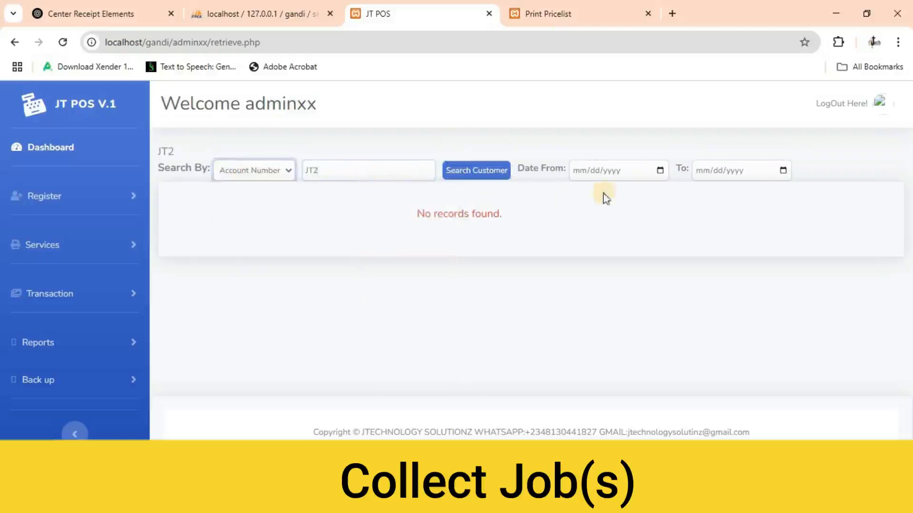
Limit the search to dates from 02/01/2025 to 02/17/2025 and look up the customer's jobs.
{"action": "left_click", "coordinate": [618, 172]}
{"action": "left_click", "coordinate": [660, 171]}
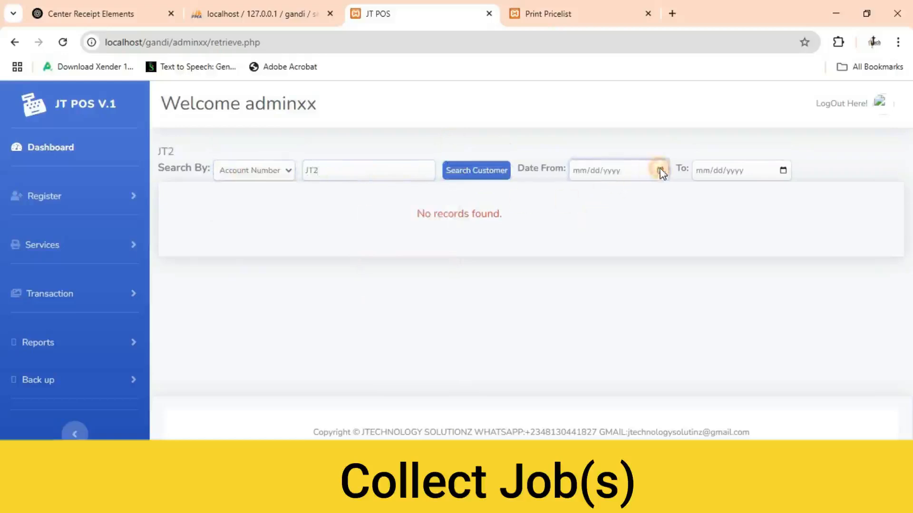
{"action": "left_click", "coordinate": [699, 240]}
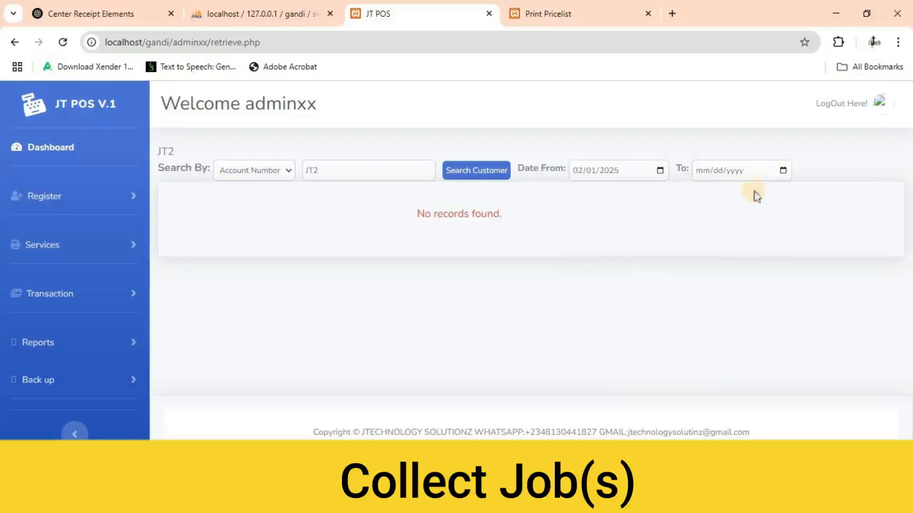
{"action": "left_click", "coordinate": [783, 170]}
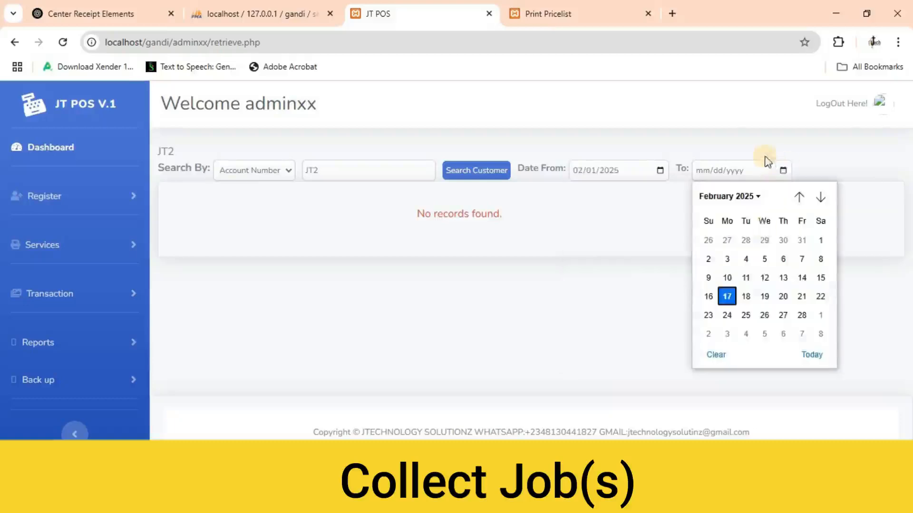
{"action": "left_click", "coordinate": [726, 296]}
{"action": "left_click", "coordinate": [470, 172]}
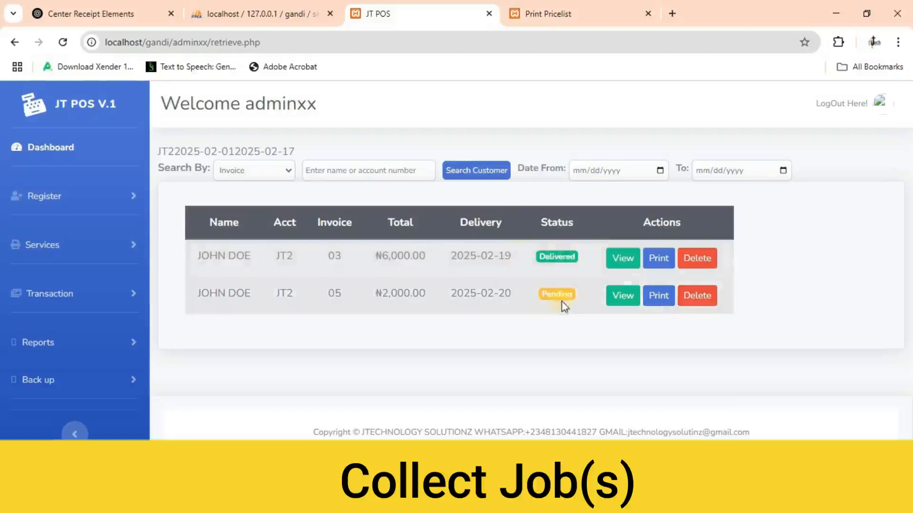
Review the receipt details and delivery note for invoice 03, request its printout, and close the receipt.
{"action": "left_click", "coordinate": [618, 259]}
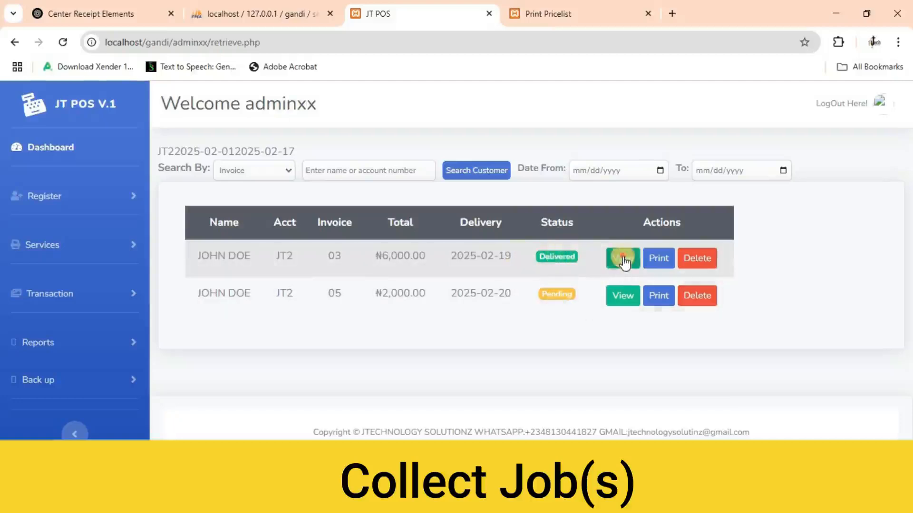
{"action": "scroll", "coordinate": [420, 270], "scroll_direction": "down", "scroll_amount": 4}
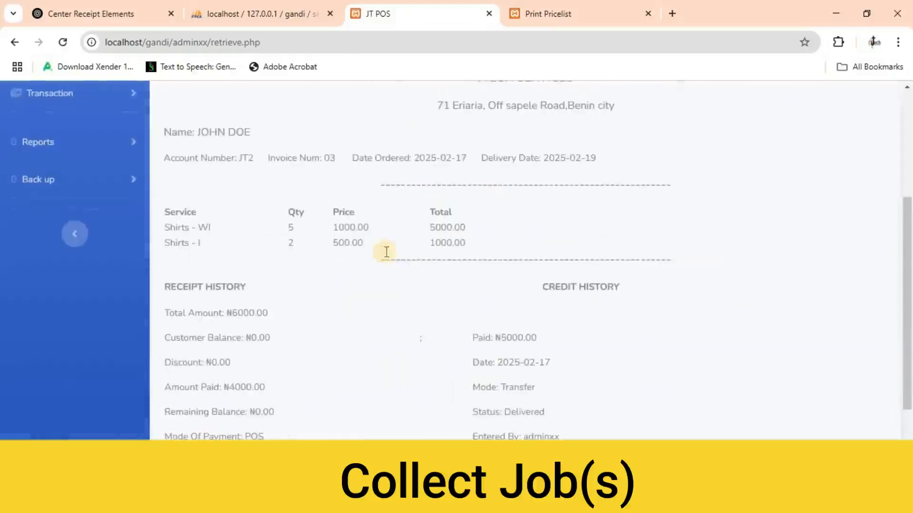
{"action": "scroll", "coordinate": [207, 218], "scroll_direction": "down", "scroll_amount": 3}
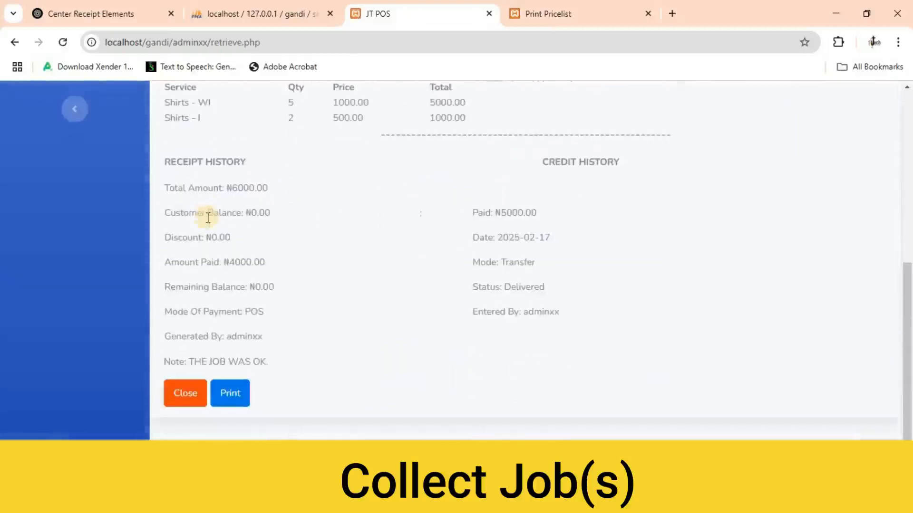
{"action": "scroll", "coordinate": [208, 218], "scroll_direction": "up", "scroll_amount": 3}
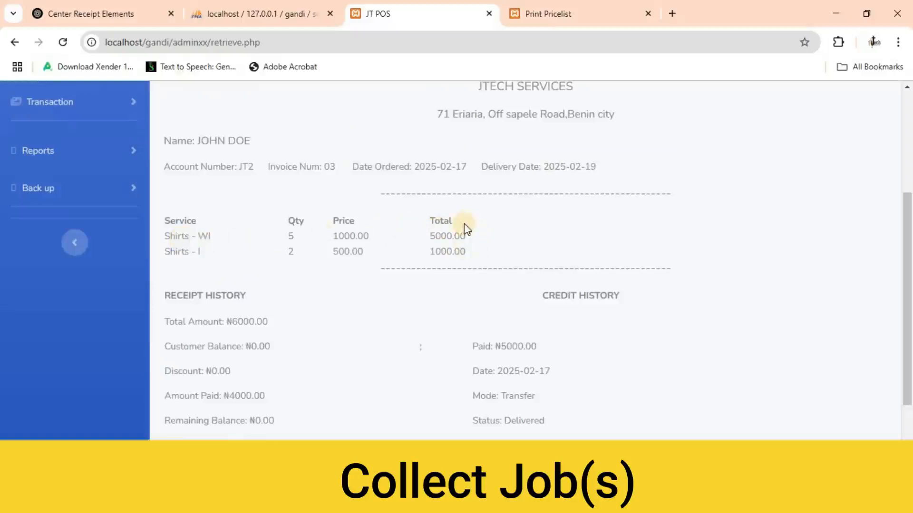
{"action": "scroll", "coordinate": [454, 227], "scroll_direction": "down", "scroll_amount": 3}
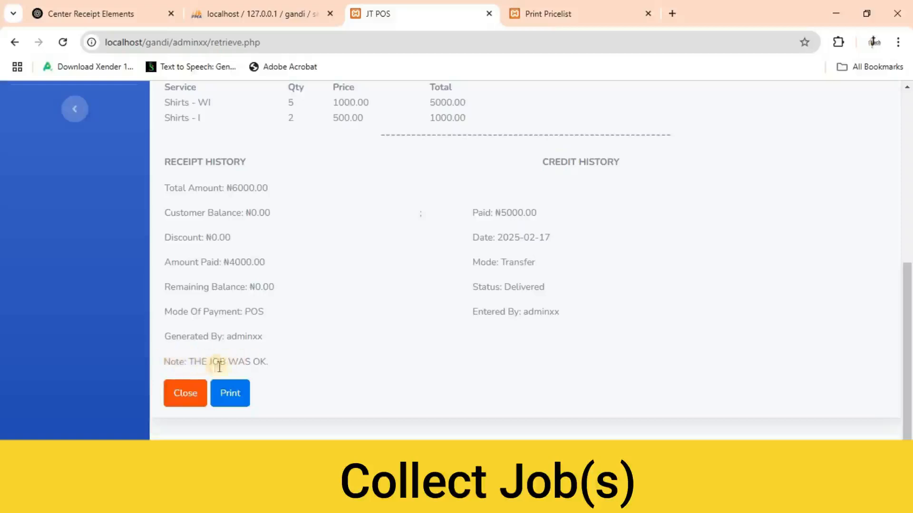
{"action": "left_click", "coordinate": [228, 396]}
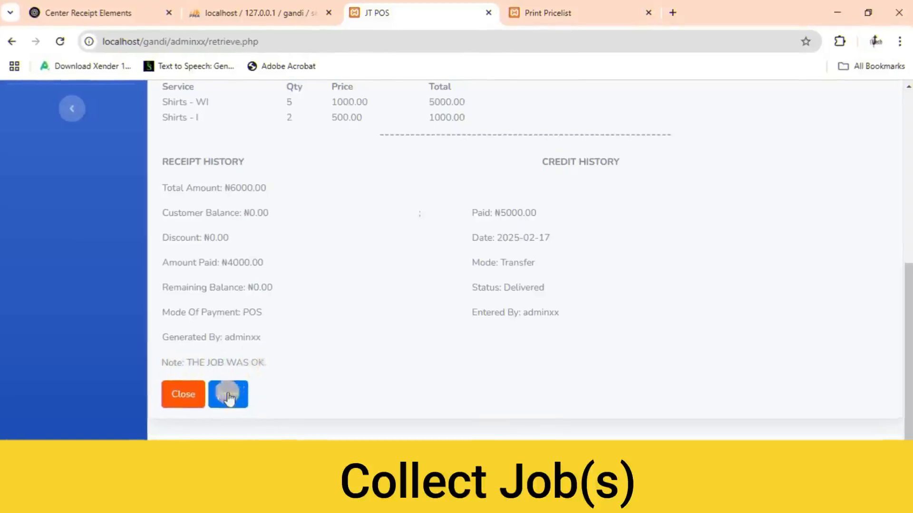
{"action": "left_click", "coordinate": [181, 396]}
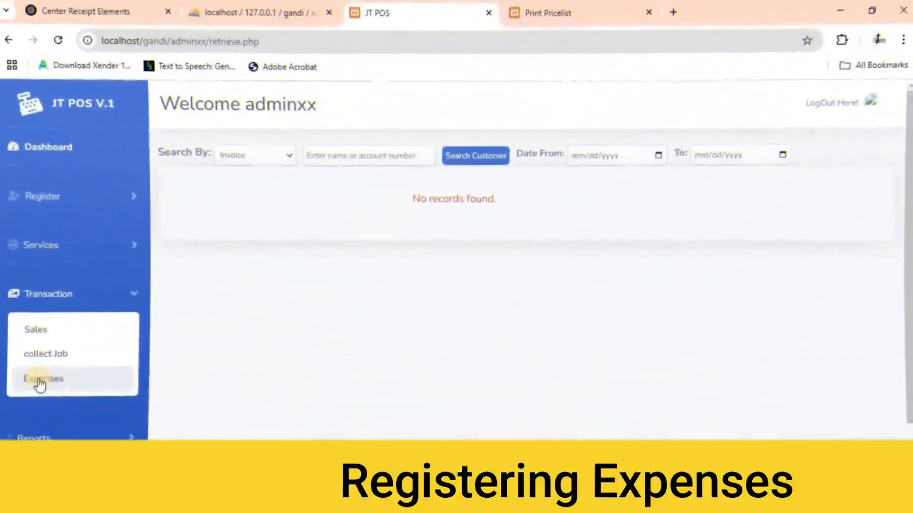
Open the expenses list and start a new expense dated 02/17/2025.
{"action": "left_click", "coordinate": [46, 378]}
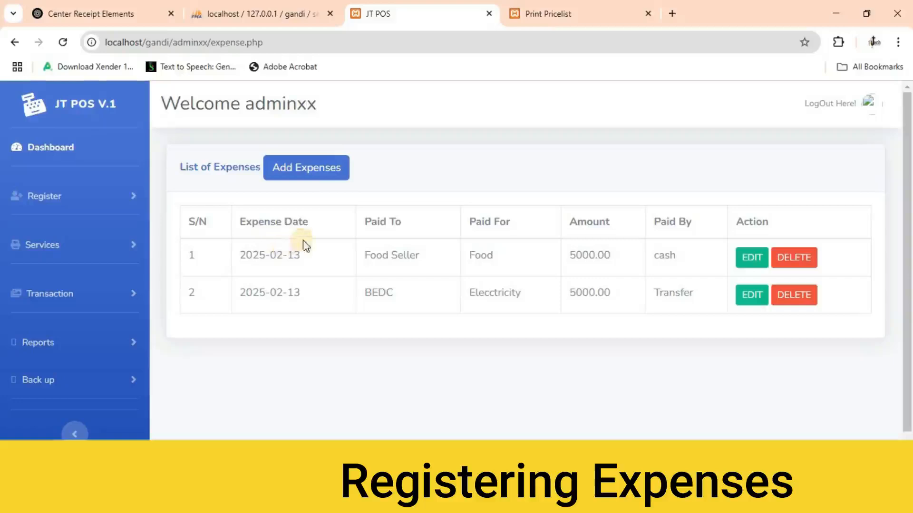
{"action": "left_click", "coordinate": [307, 173]}
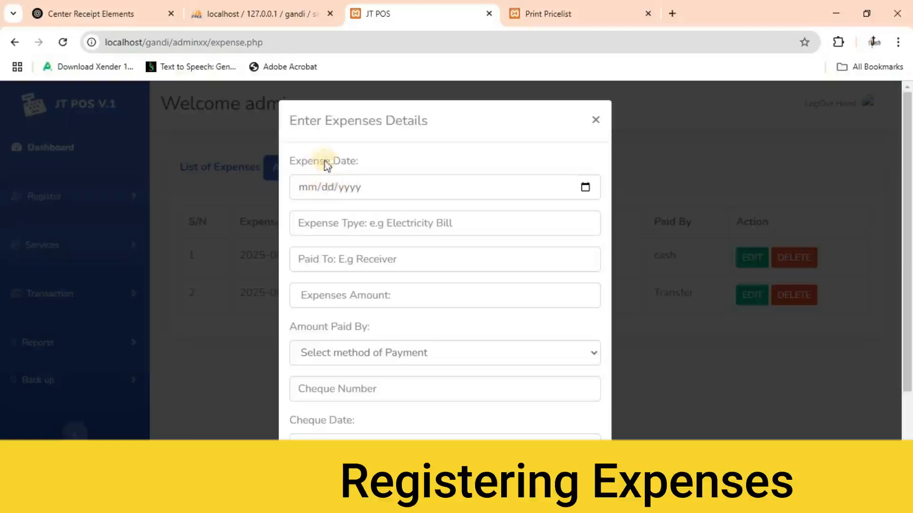
{"action": "left_click", "coordinate": [367, 179]}
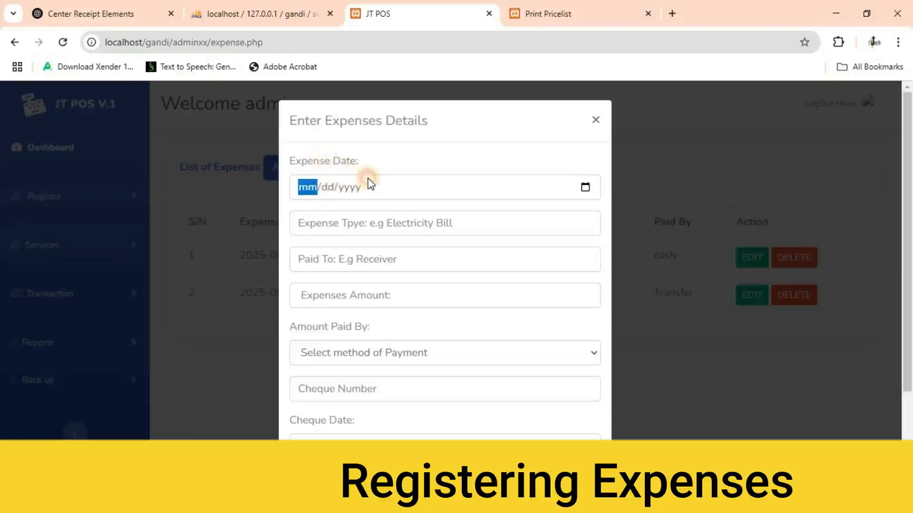
{"action": "left_click", "coordinate": [588, 188]}
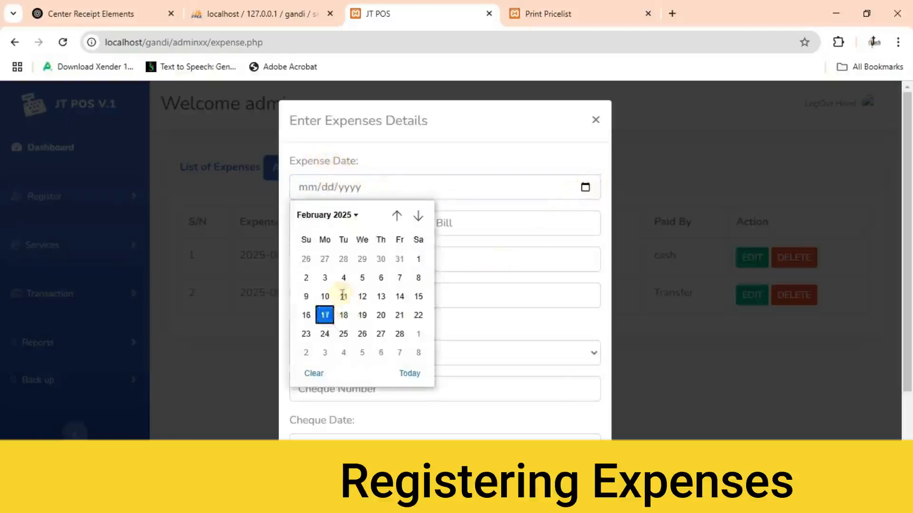
{"action": "left_click", "coordinate": [326, 315]}
Fill in the expense type as ELECTRICITY, the receiver as NEPA, and the amount as 6000.
{"action": "left_click", "coordinate": [369, 224]}
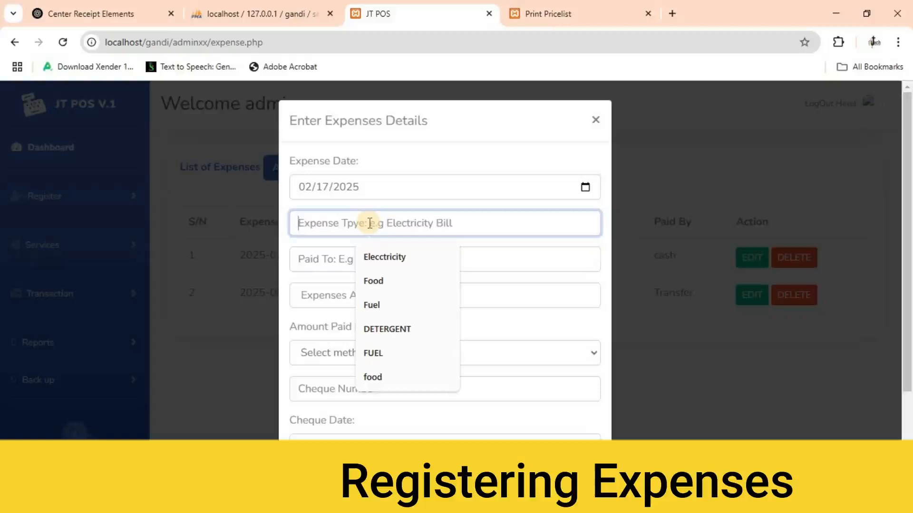
{"action": "type", "text": "ELEC"}
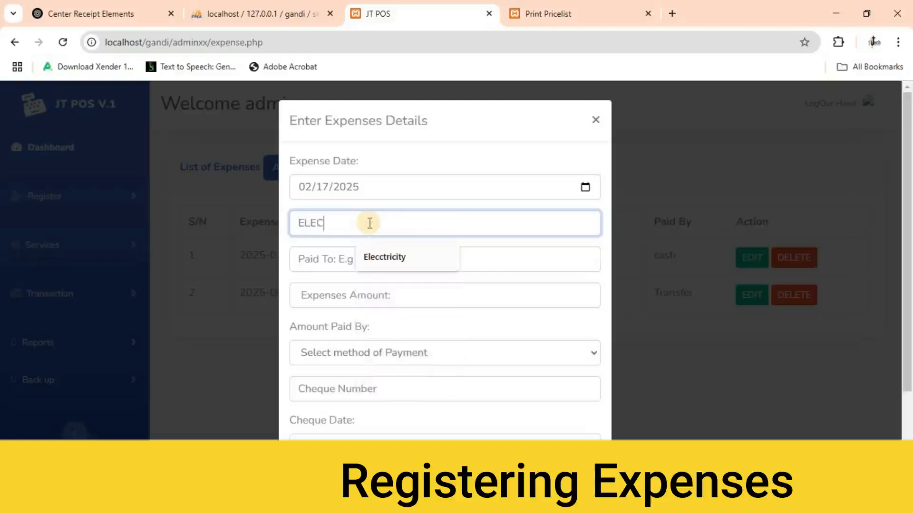
{"action": "type", "text": "TRICITY"}
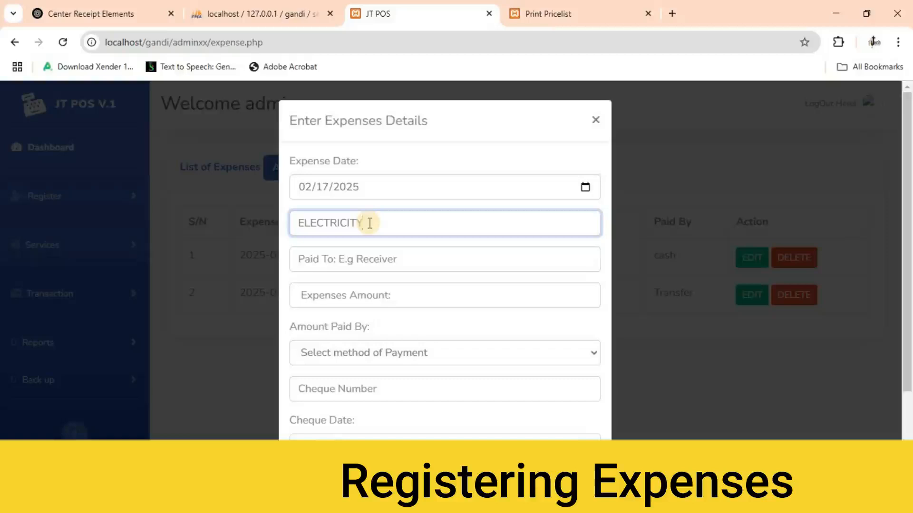
{"action": "left_click", "coordinate": [329, 263]}
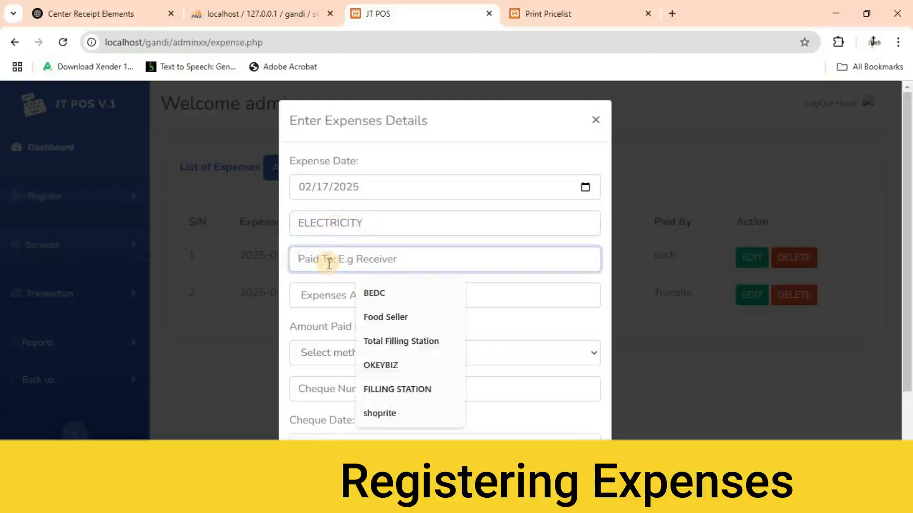
{"action": "type", "text": "NEPA"}
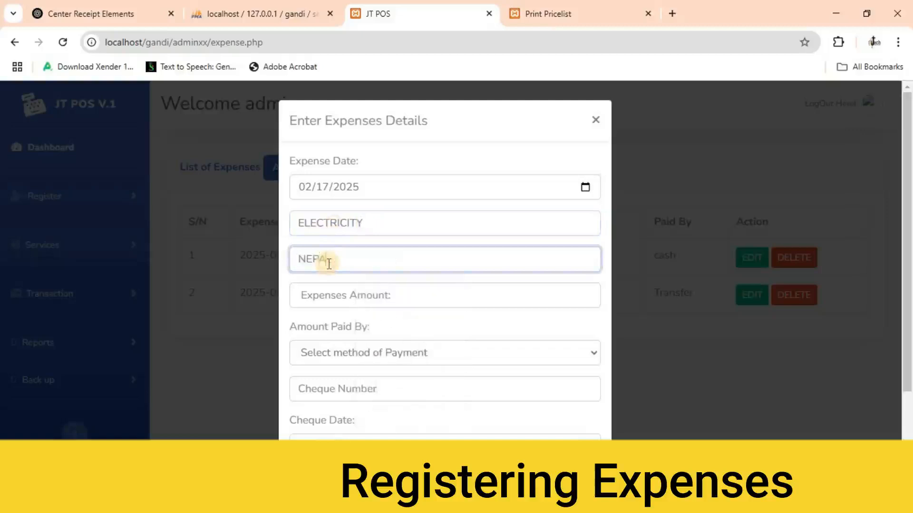
{"action": "left_click", "coordinate": [327, 294]}
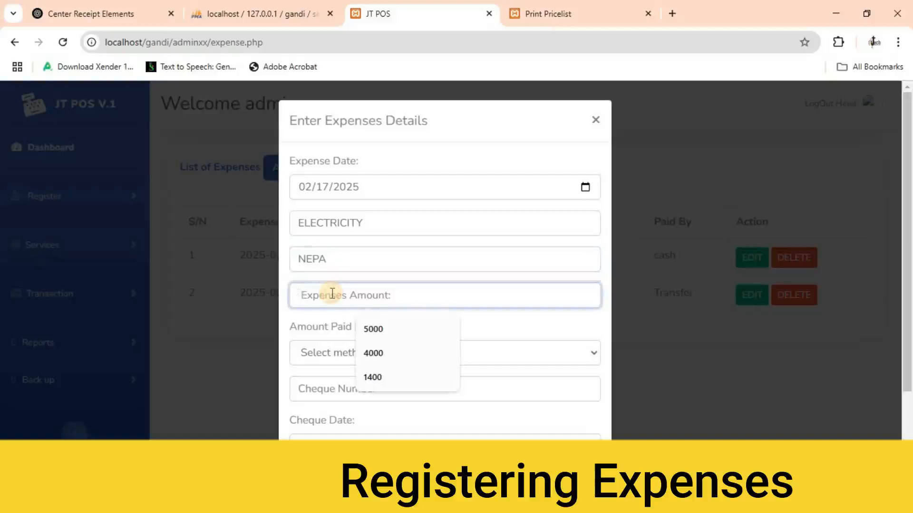
{"action": "type", "text": "6000"}
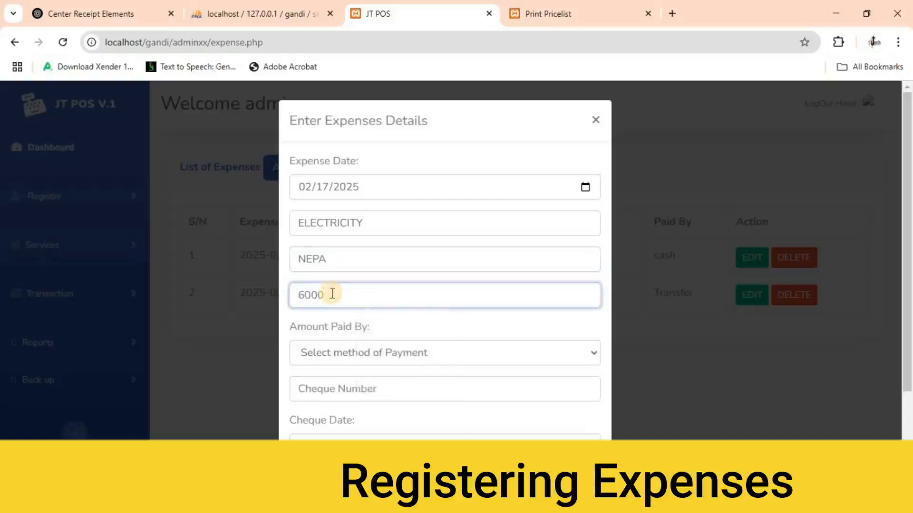
Set the expense's payment method to Transfer, add a note naming the person it was paid through, and save the expense.
{"action": "left_click", "coordinate": [393, 357]}
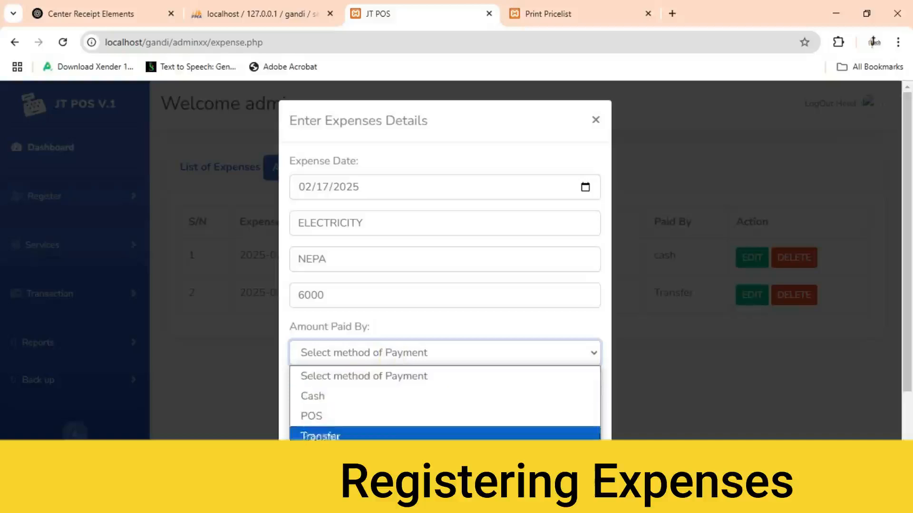
{"action": "left_click", "coordinate": [321, 435]}
{"action": "scroll", "coordinate": [359, 397], "scroll_direction": "down", "scroll_amount": 2}
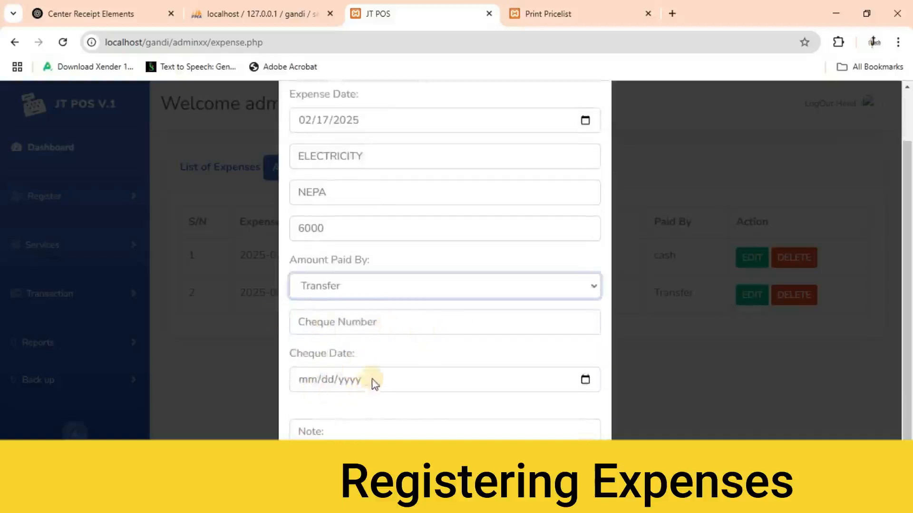
{"action": "scroll", "coordinate": [364, 386], "scroll_direction": "down", "scroll_amount": 1}
{"action": "left_click", "coordinate": [337, 385]}
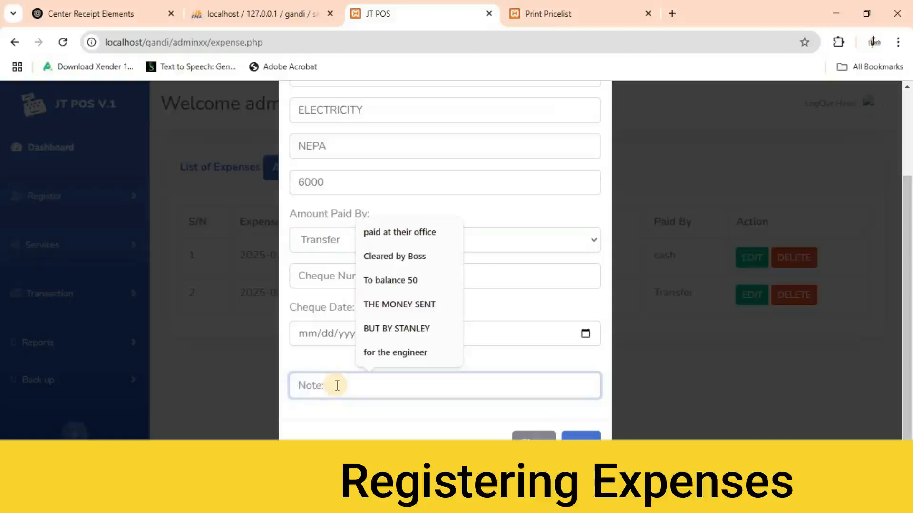
{"action": "type", "text": "PAID TH"}
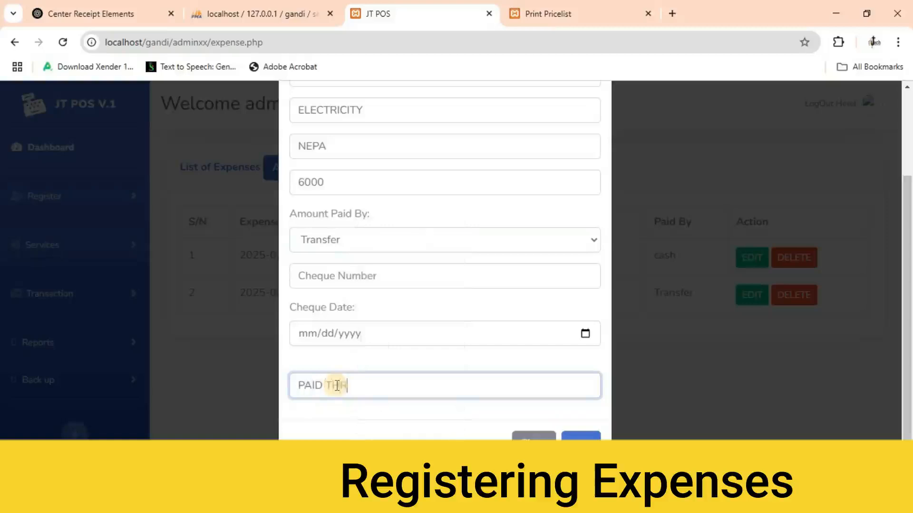
{"action": "type", "text": "ROUGH MICHAEL"}
{"action": "key", "text": "Return"}
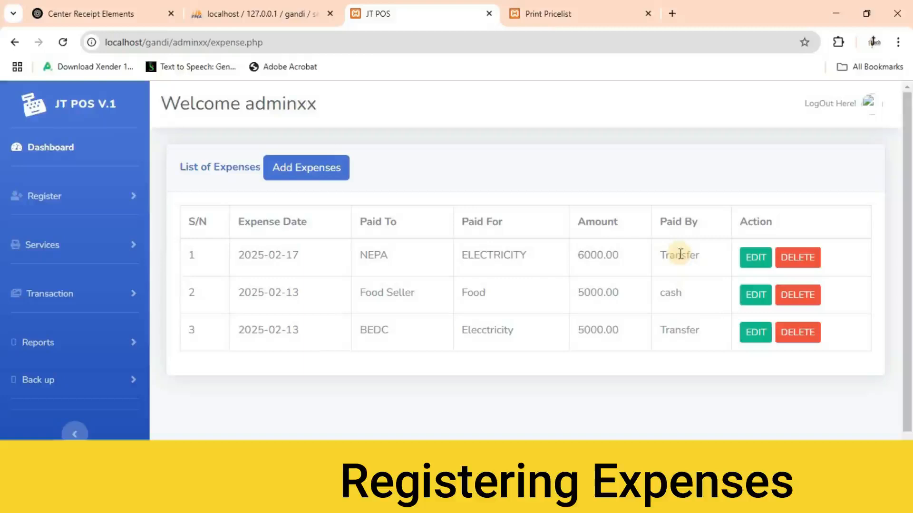
Open the Sales page to view the dashboard summaries.
{"action": "left_click", "coordinate": [125, 294]}
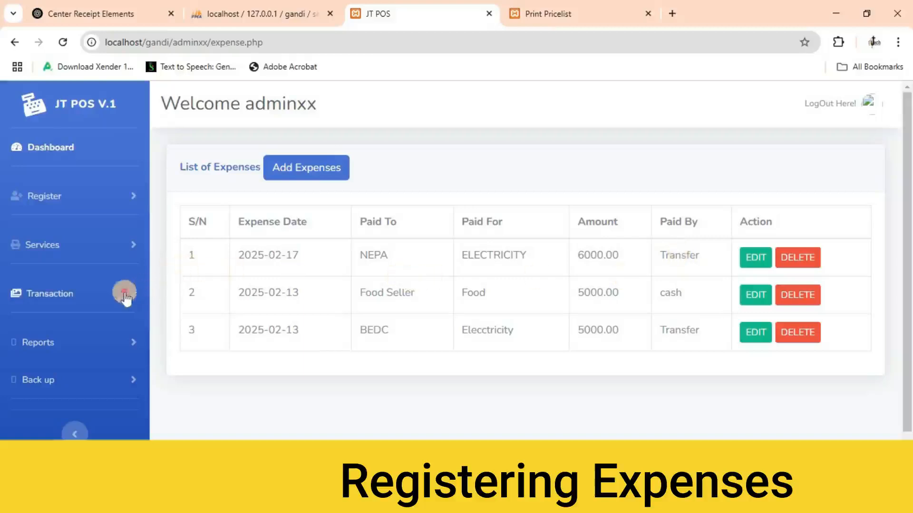
{"action": "left_click", "coordinate": [38, 333]}
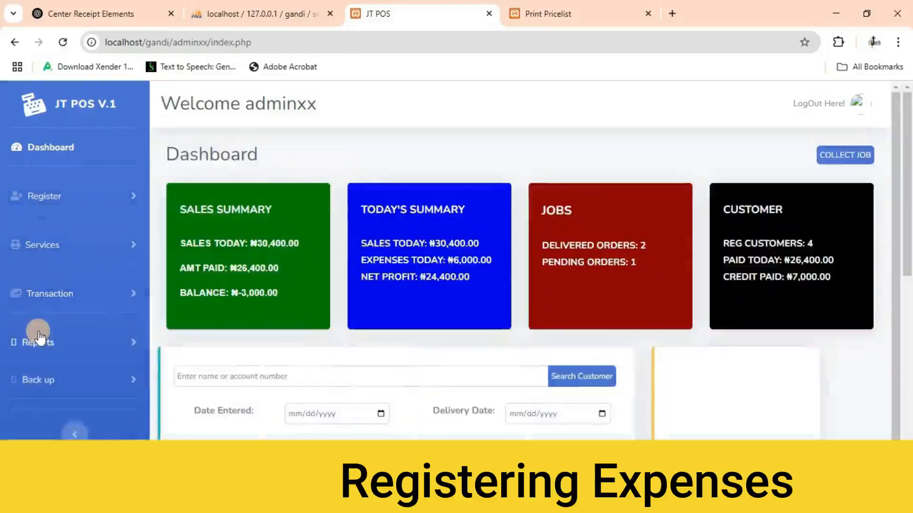